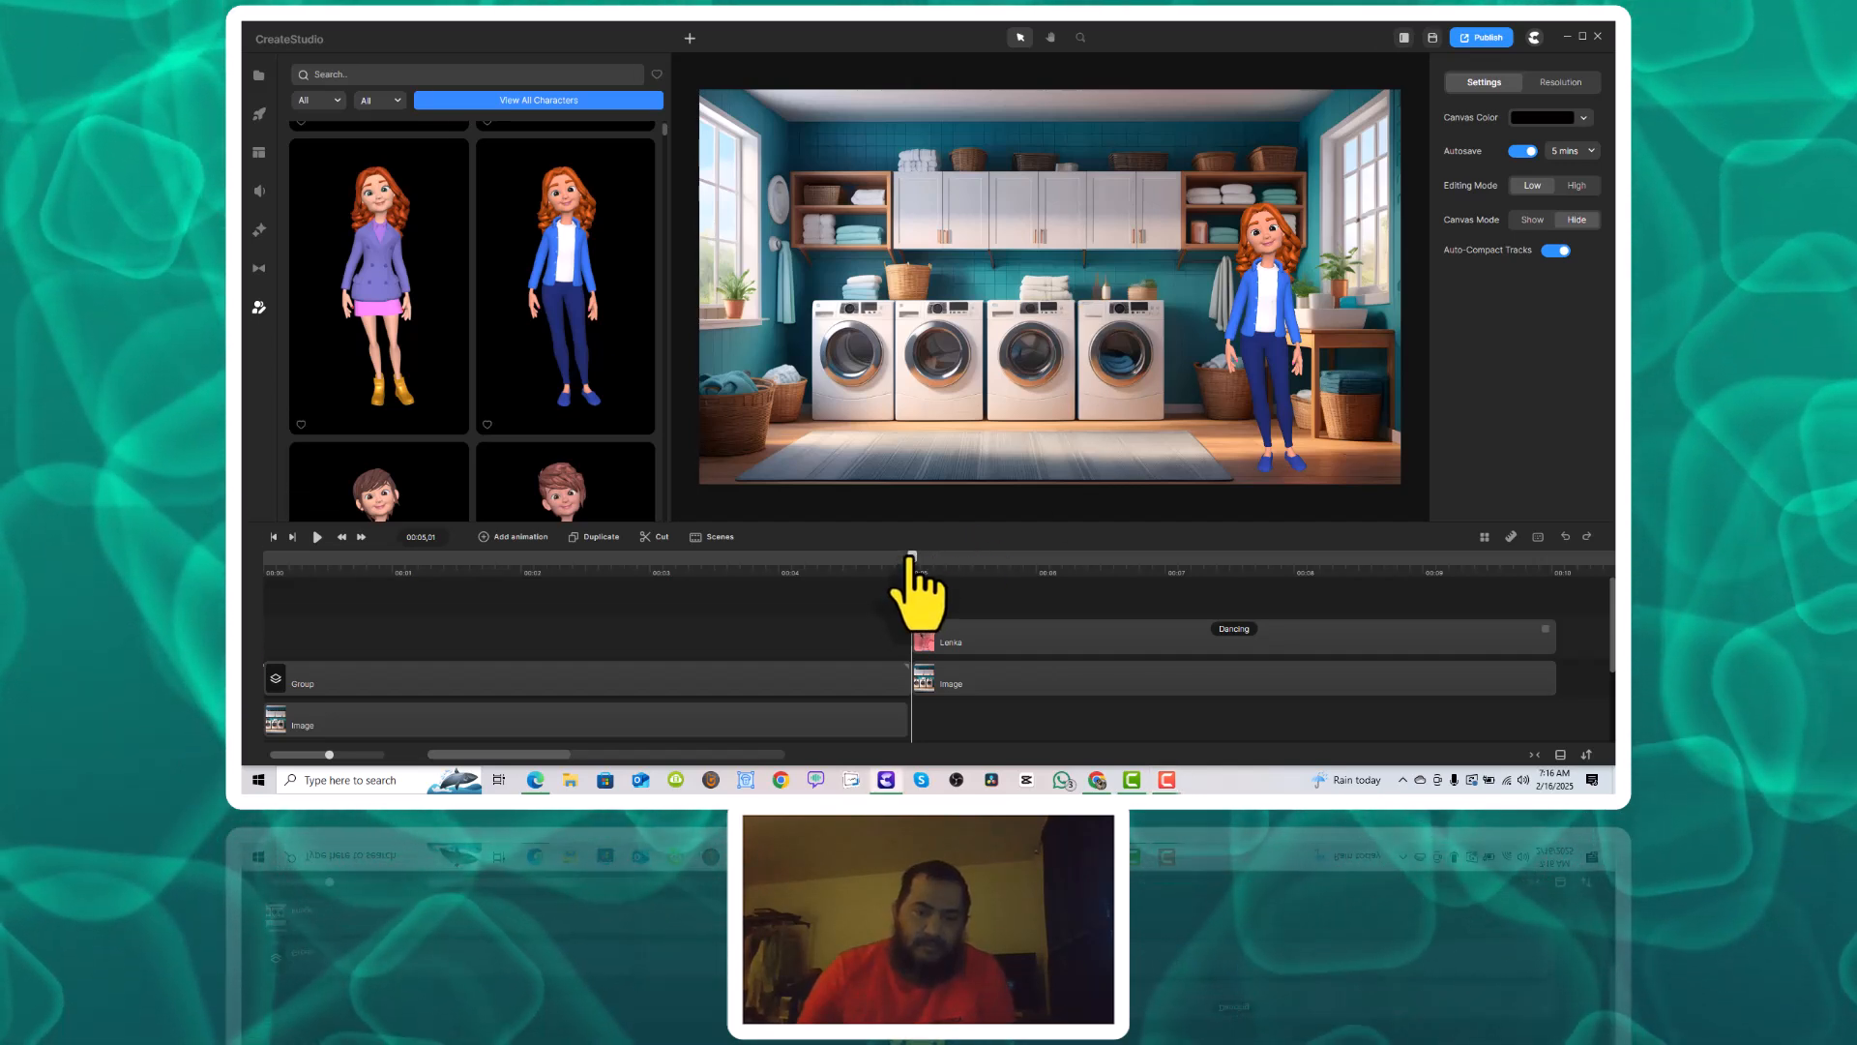
Play the timeline from the start to review the shadowed character scene and the scene that follows it.
left_click_drag(911, 570, 241, 714)
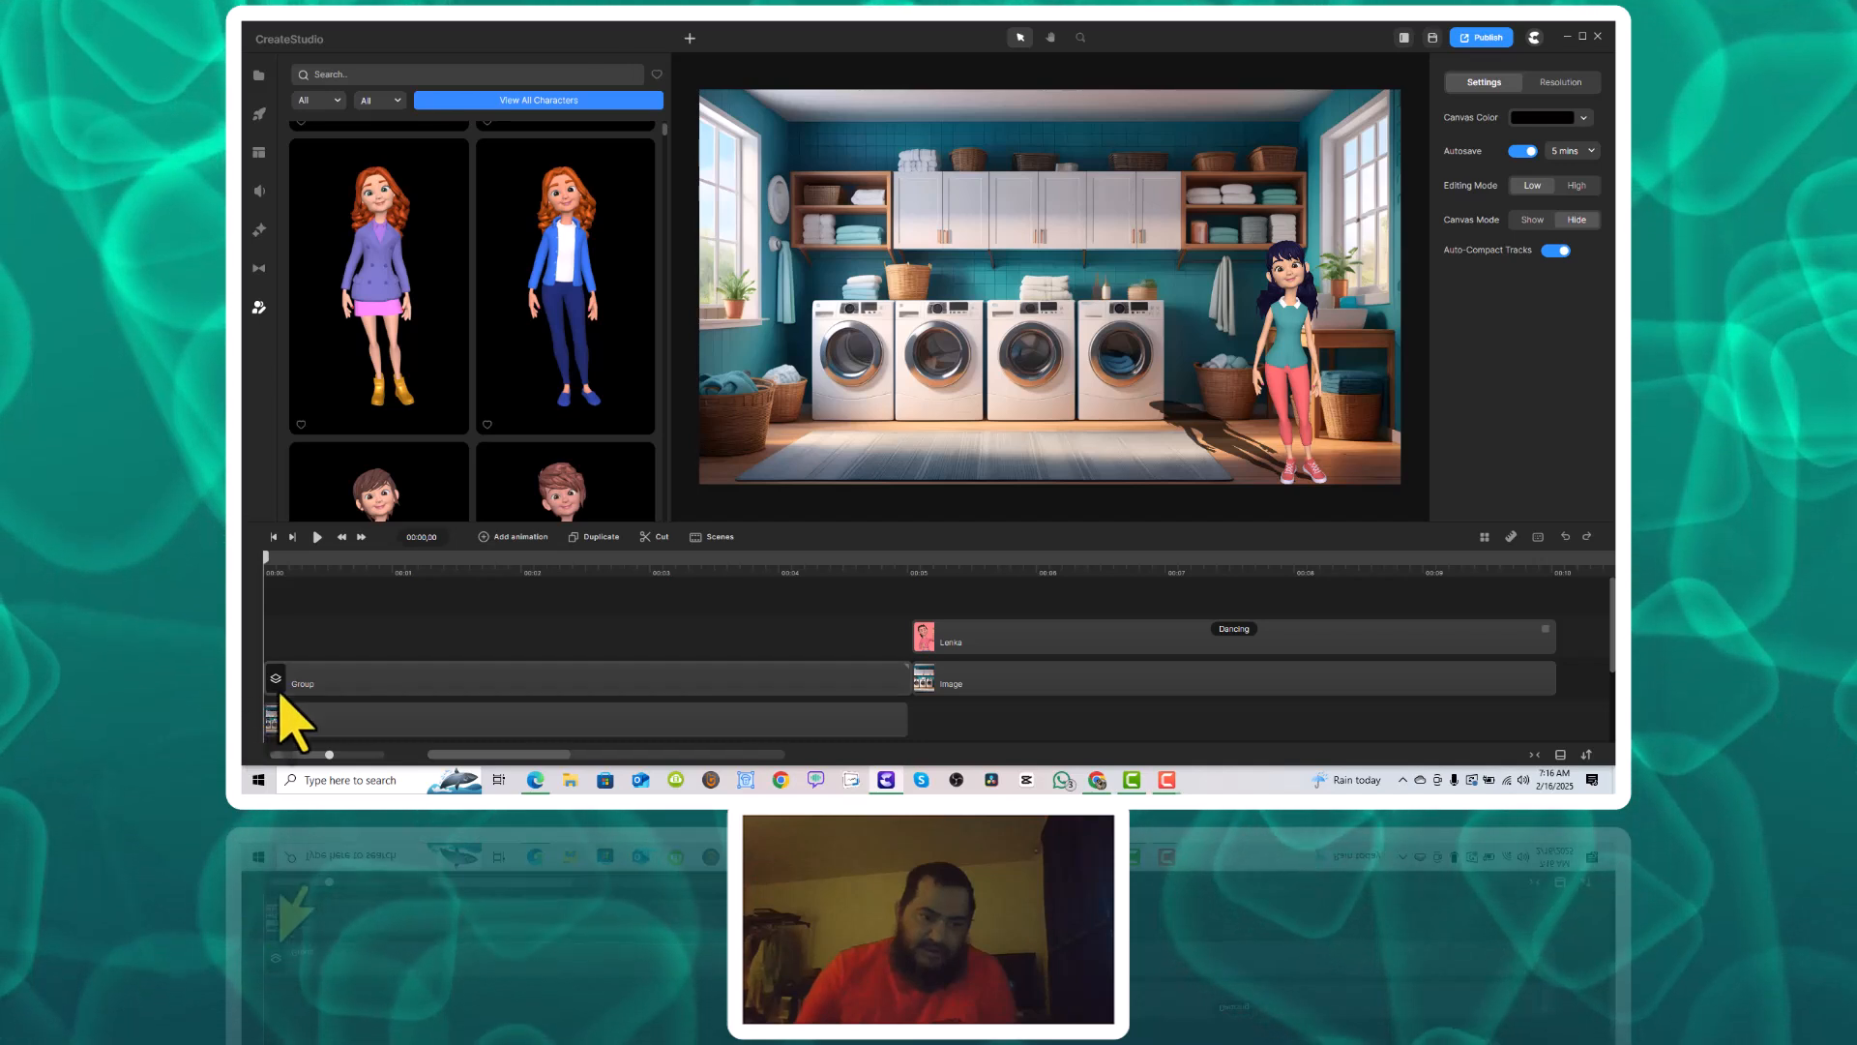
left_click(317, 537)
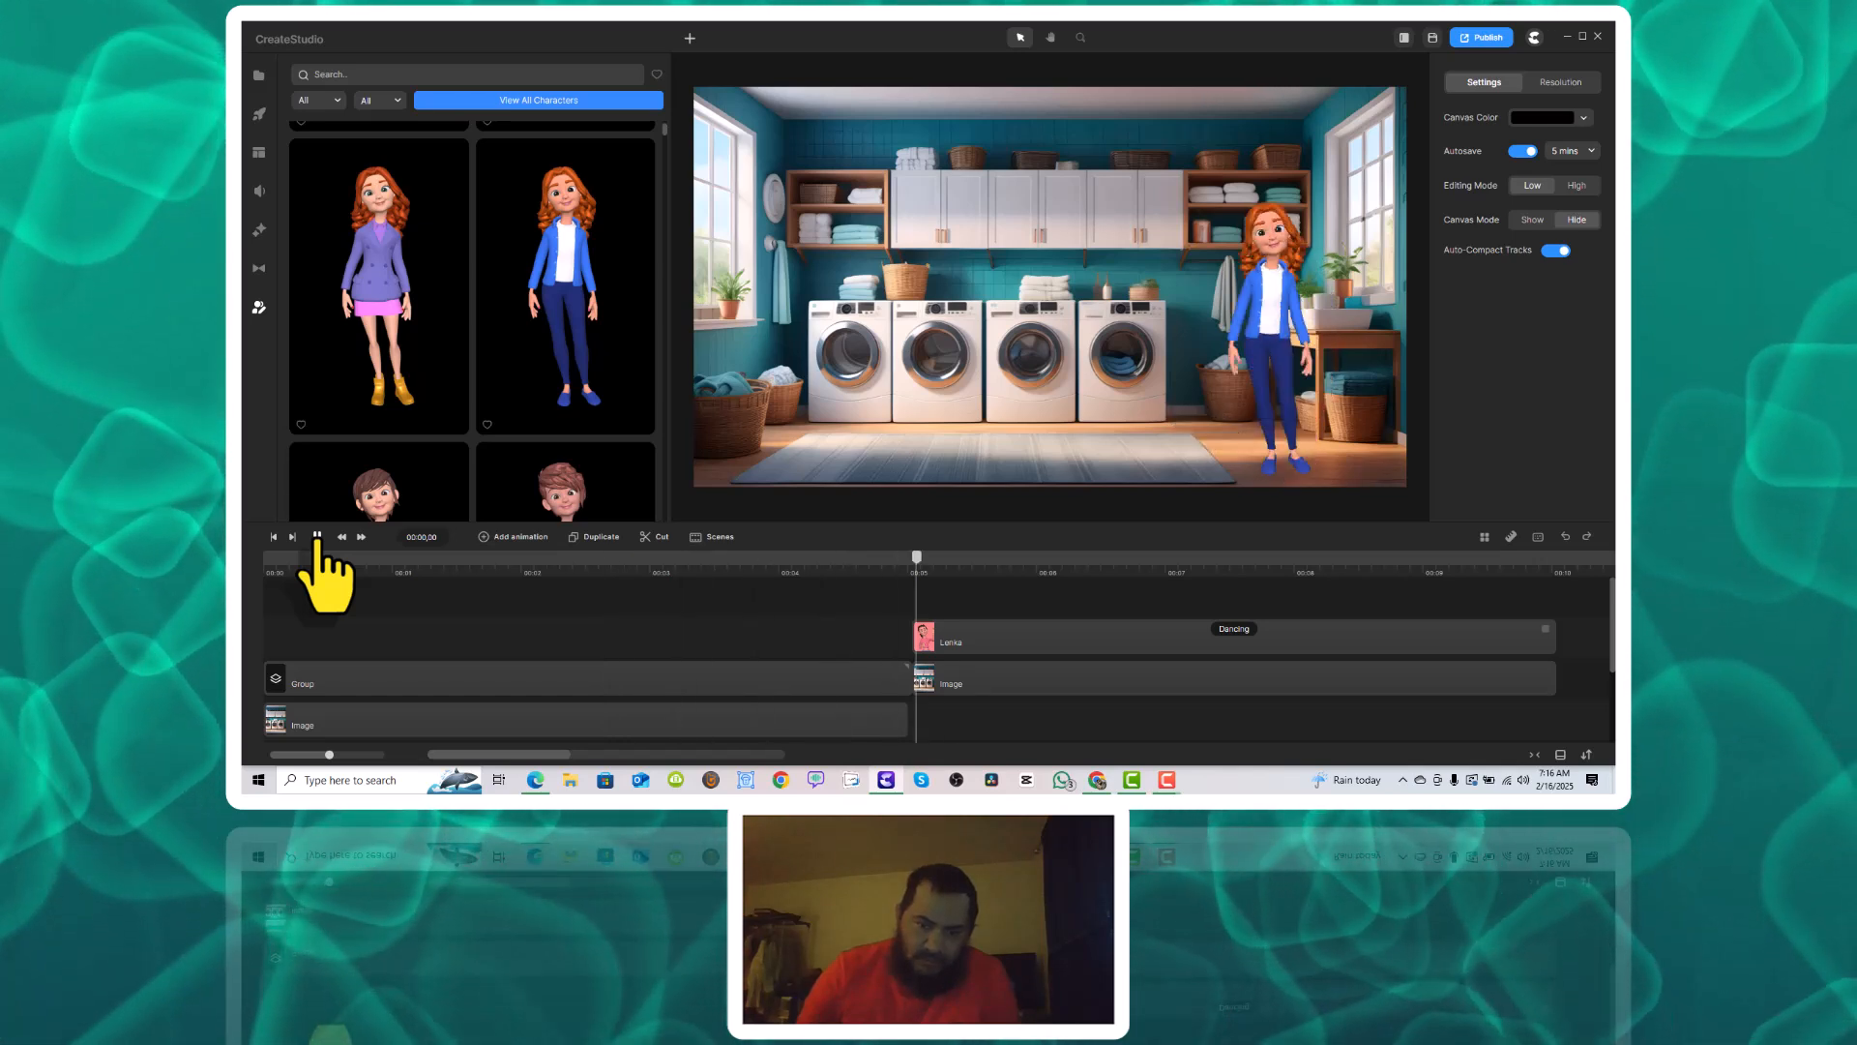
left_click(317, 537)
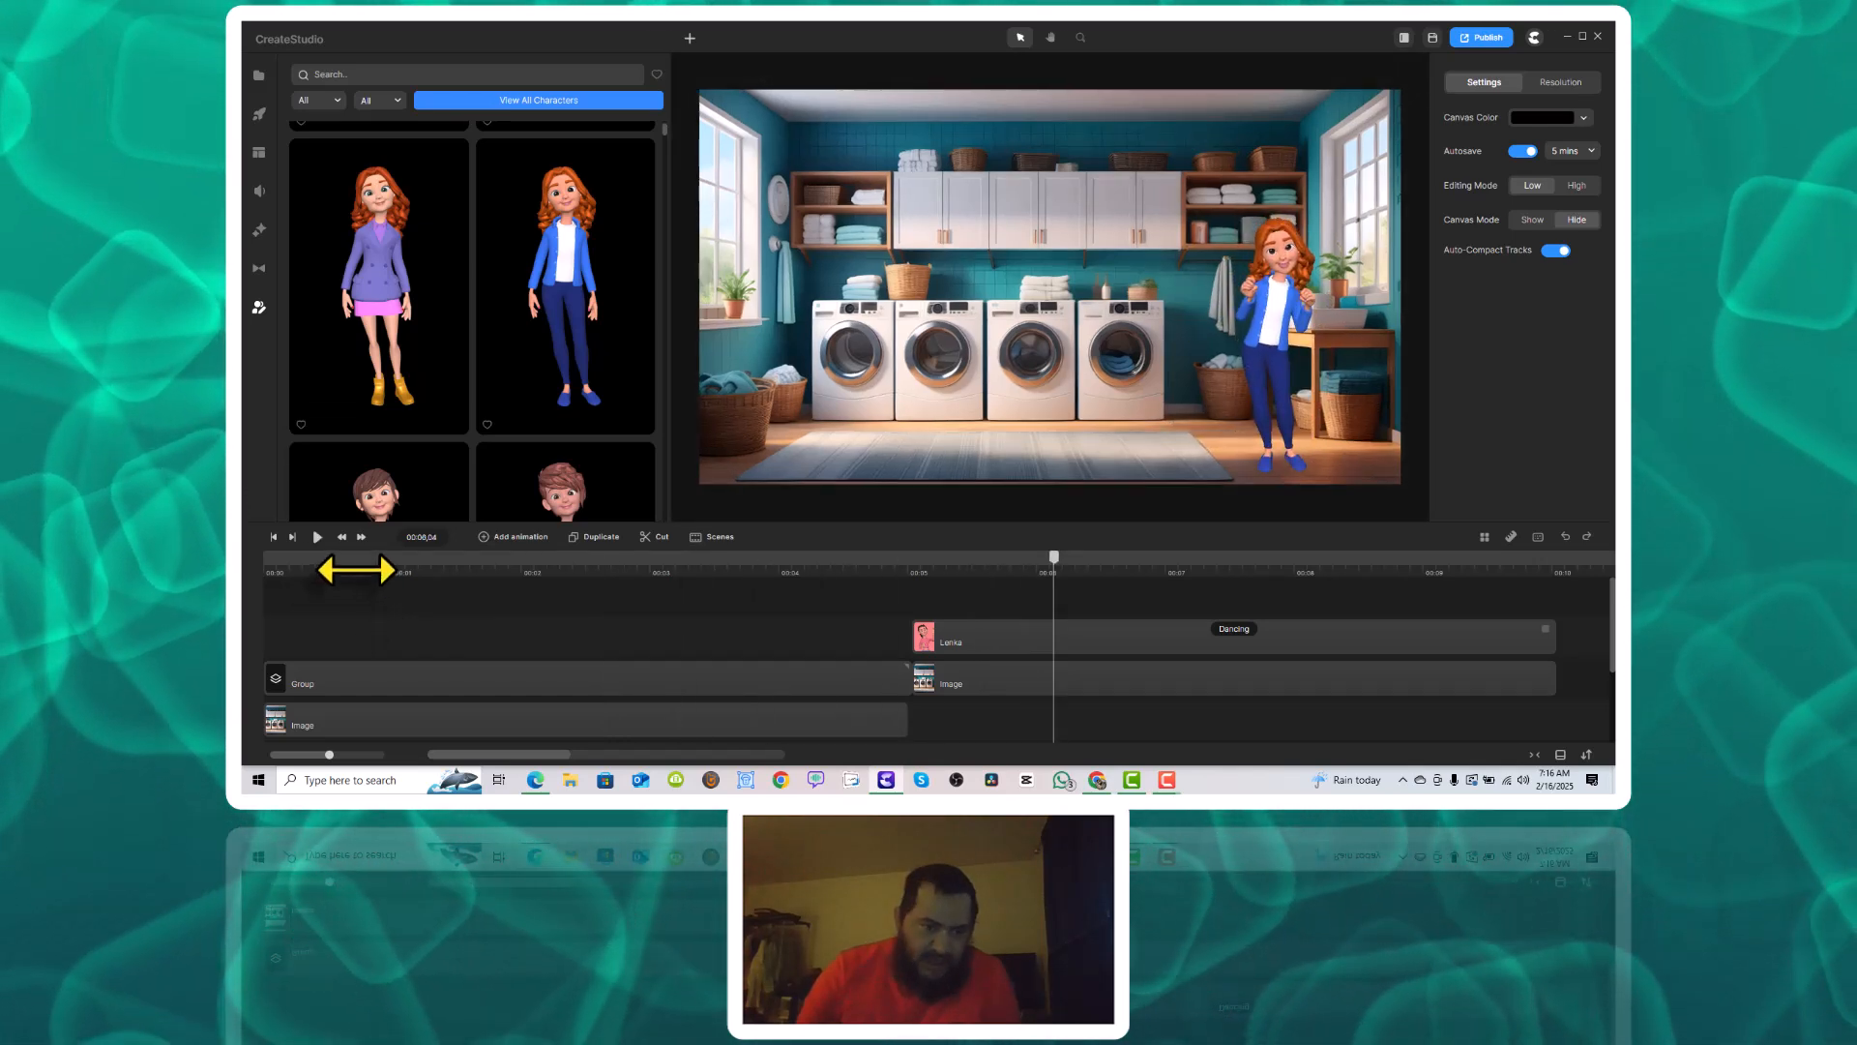
left_click(358, 561)
left_click_drag(339, 578, 272, 595)
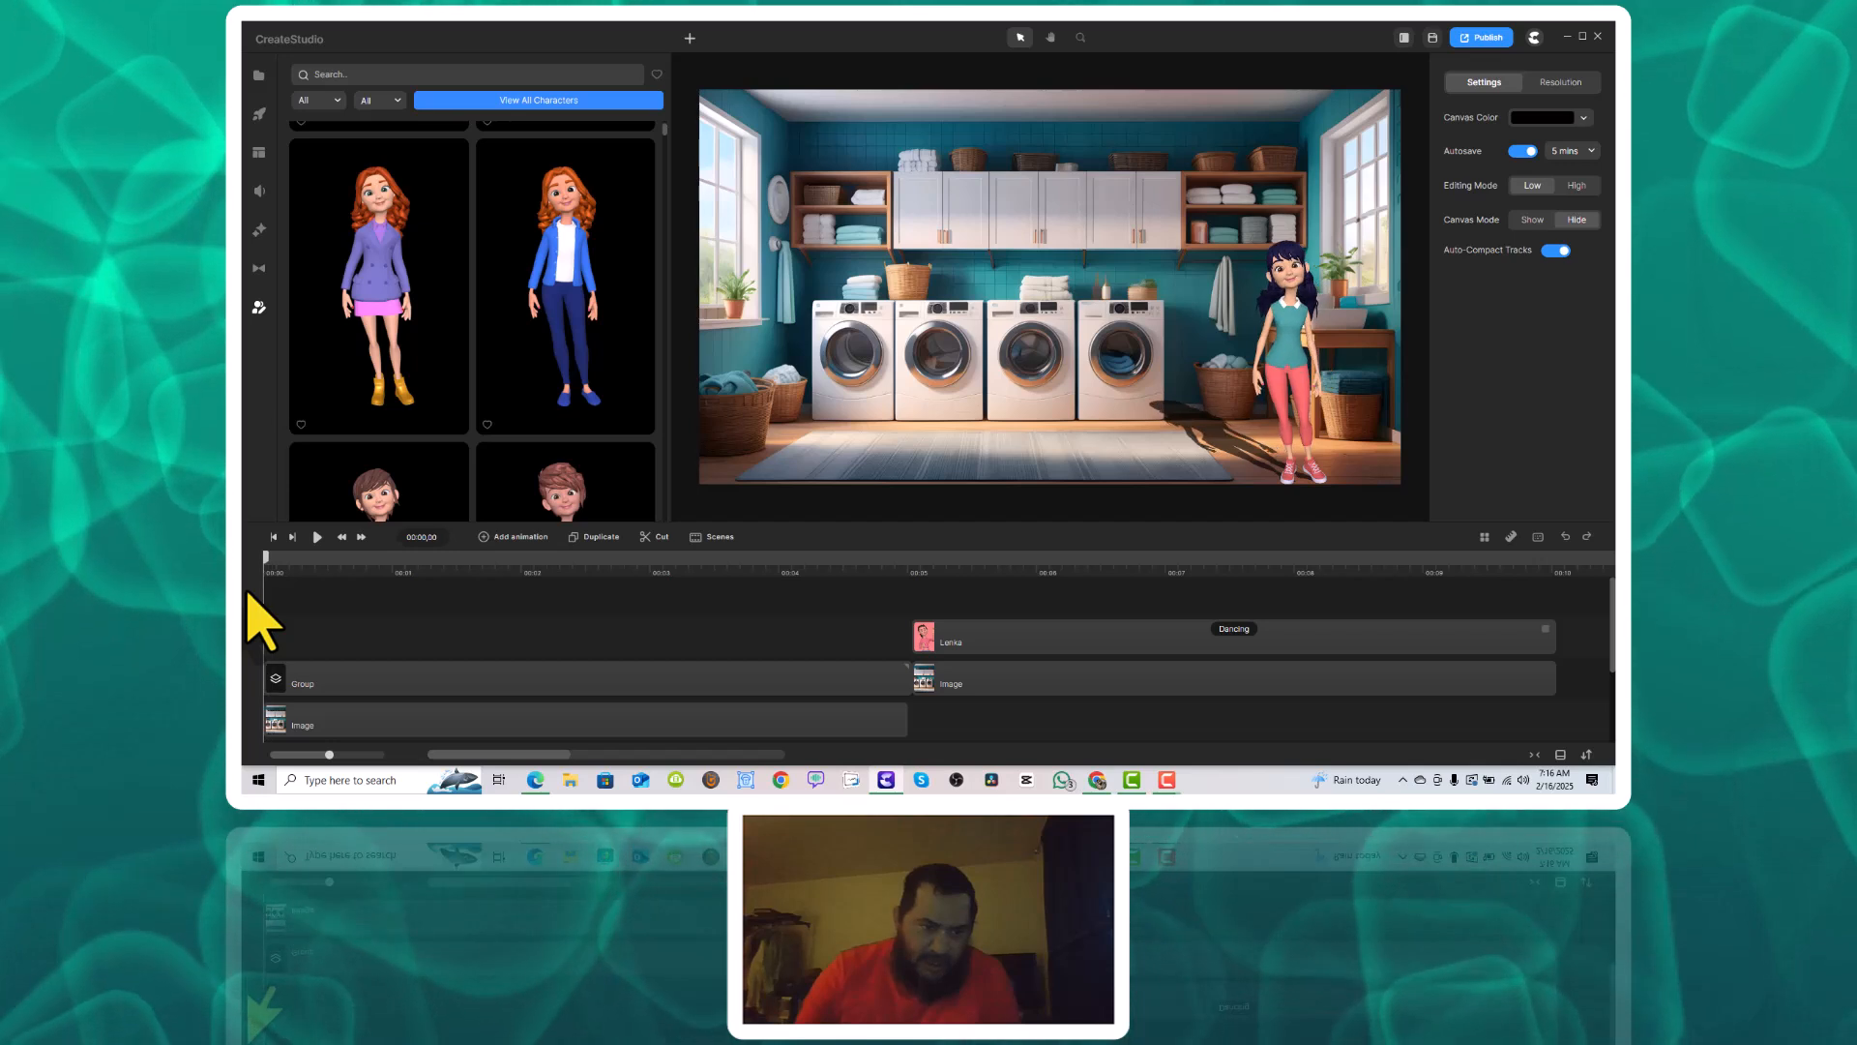
left_click(318, 537)
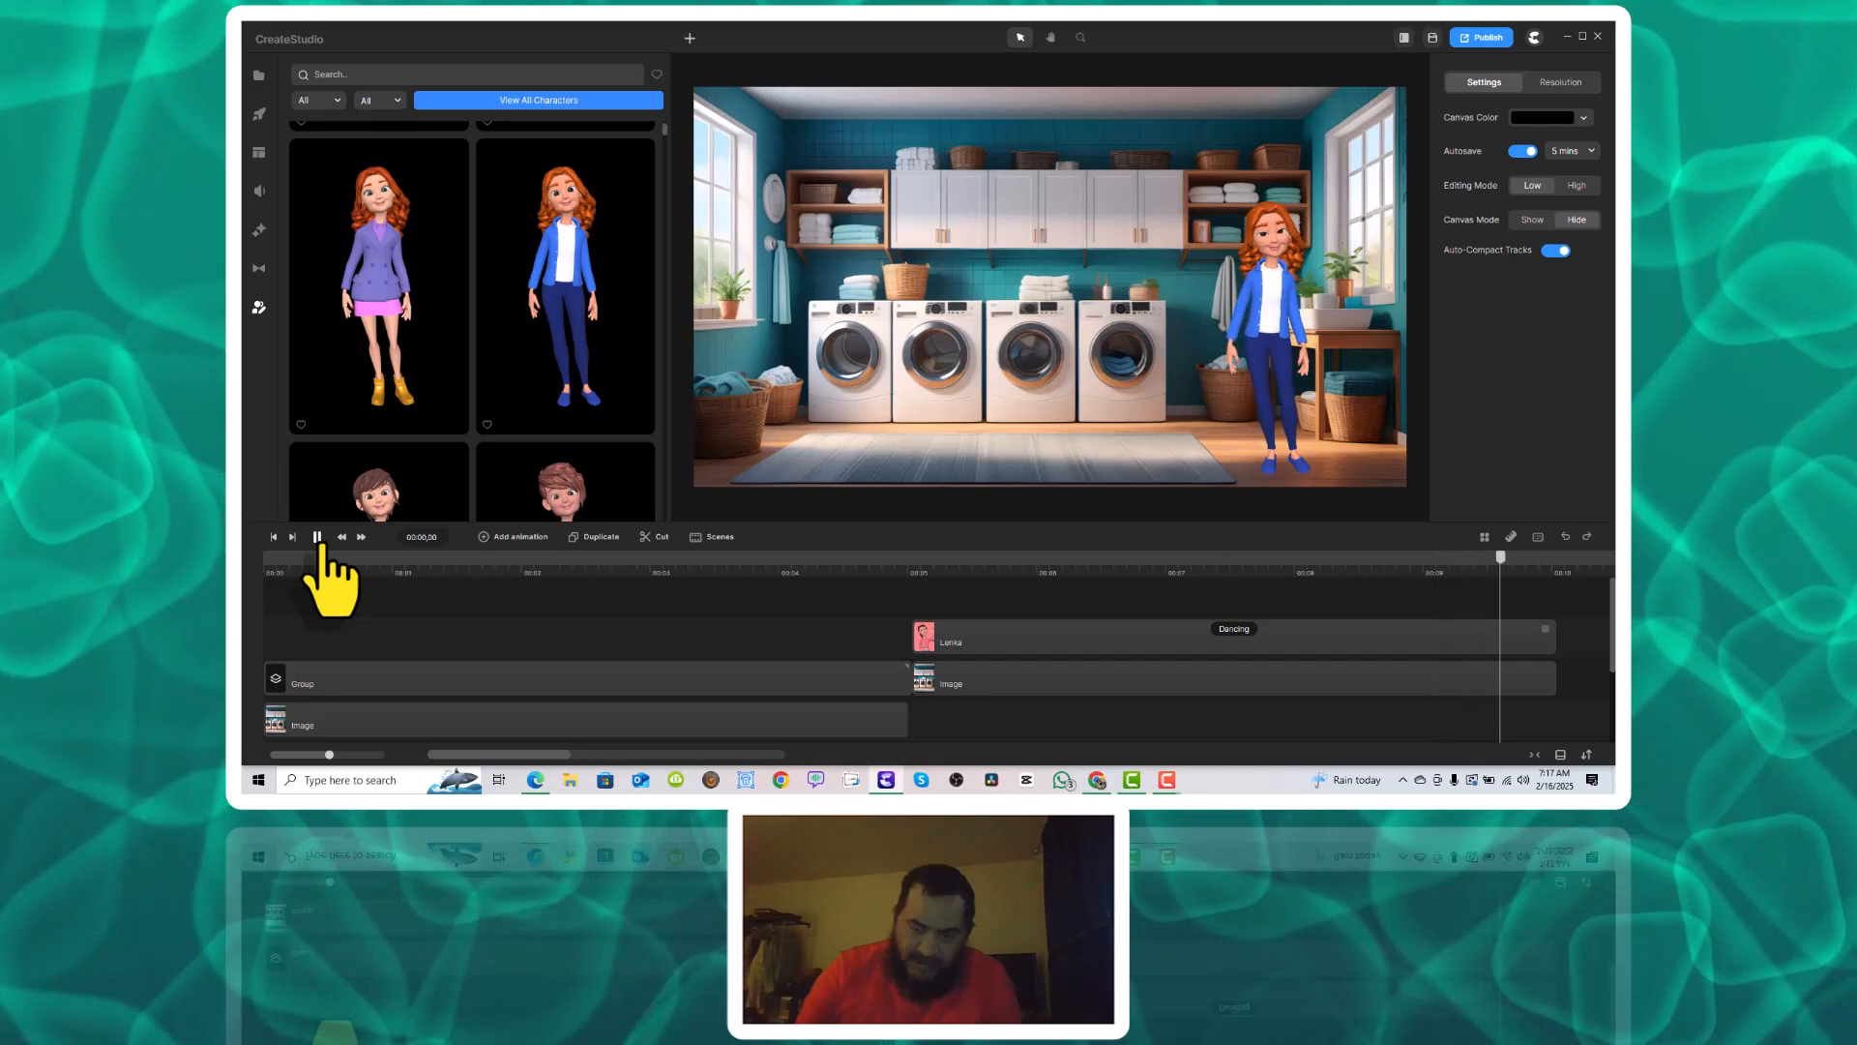
At the start of the second scene, scale the red-haired character down slightly and duplicate her layer.
left_click(919, 564)
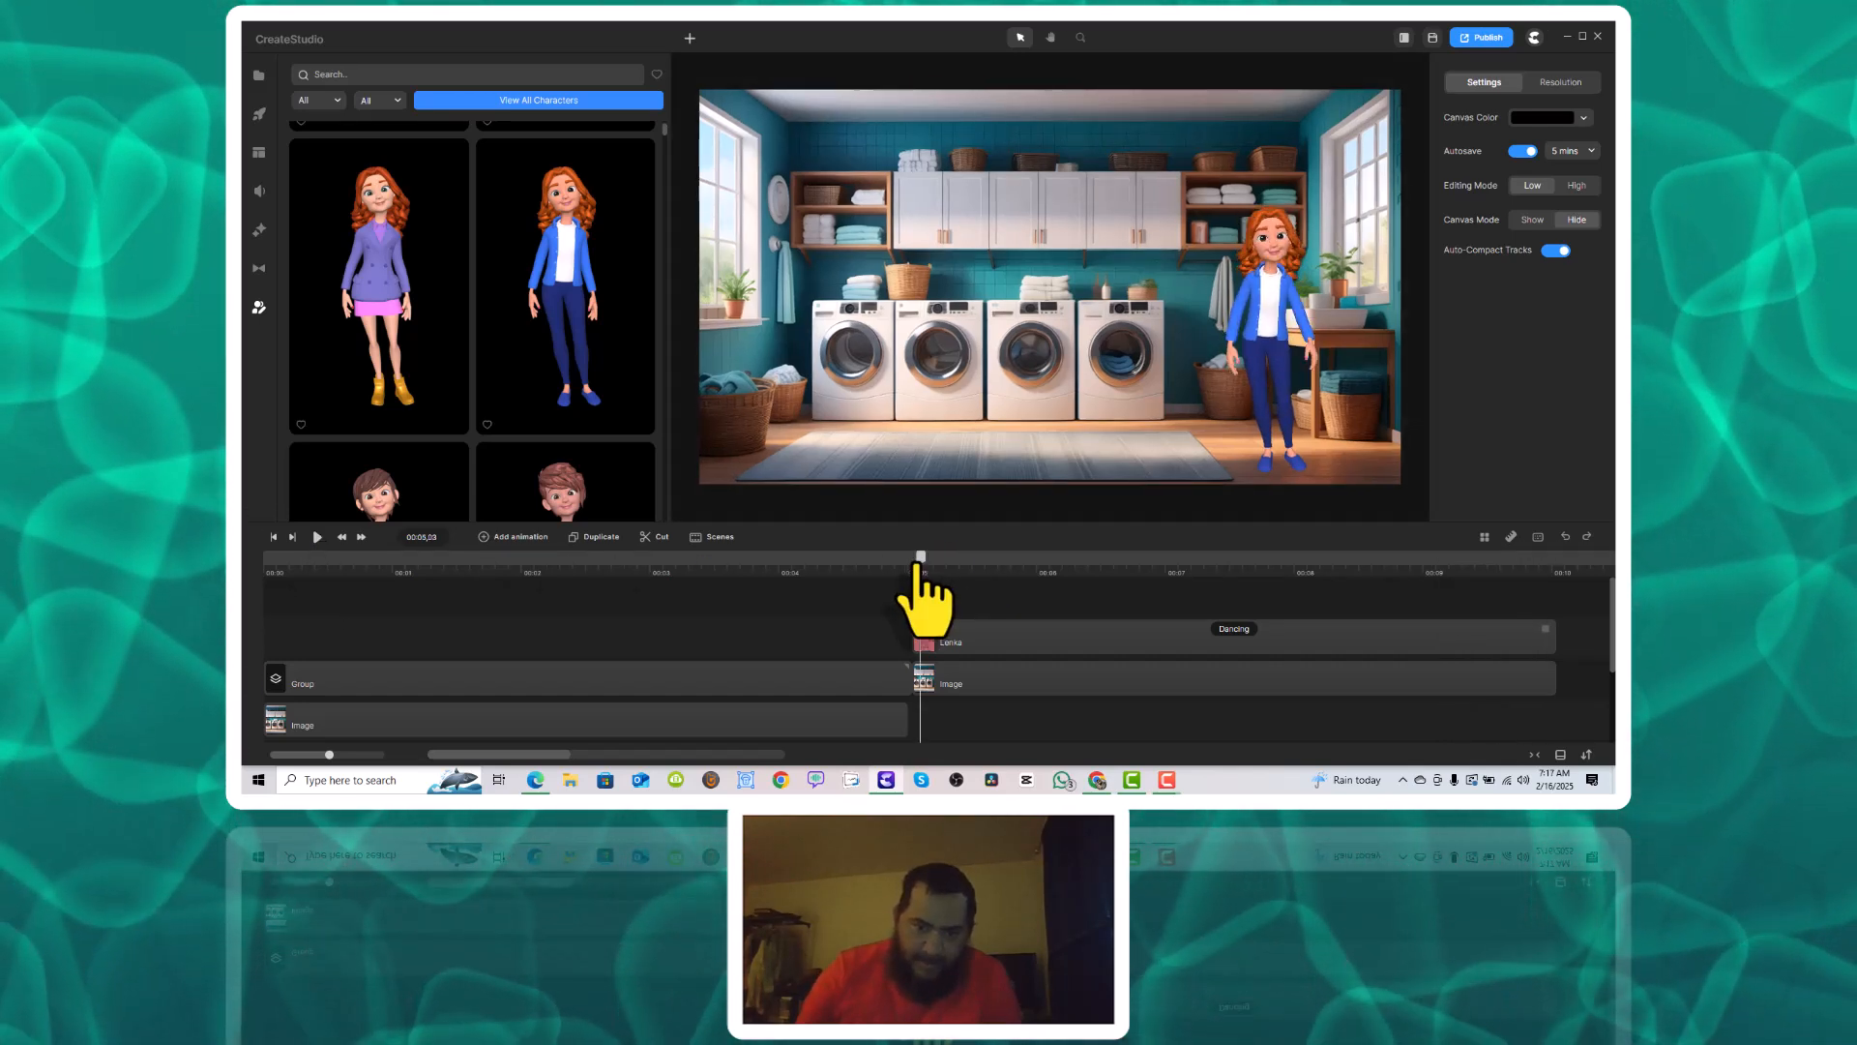
left_click_drag(918, 564, 914, 565)
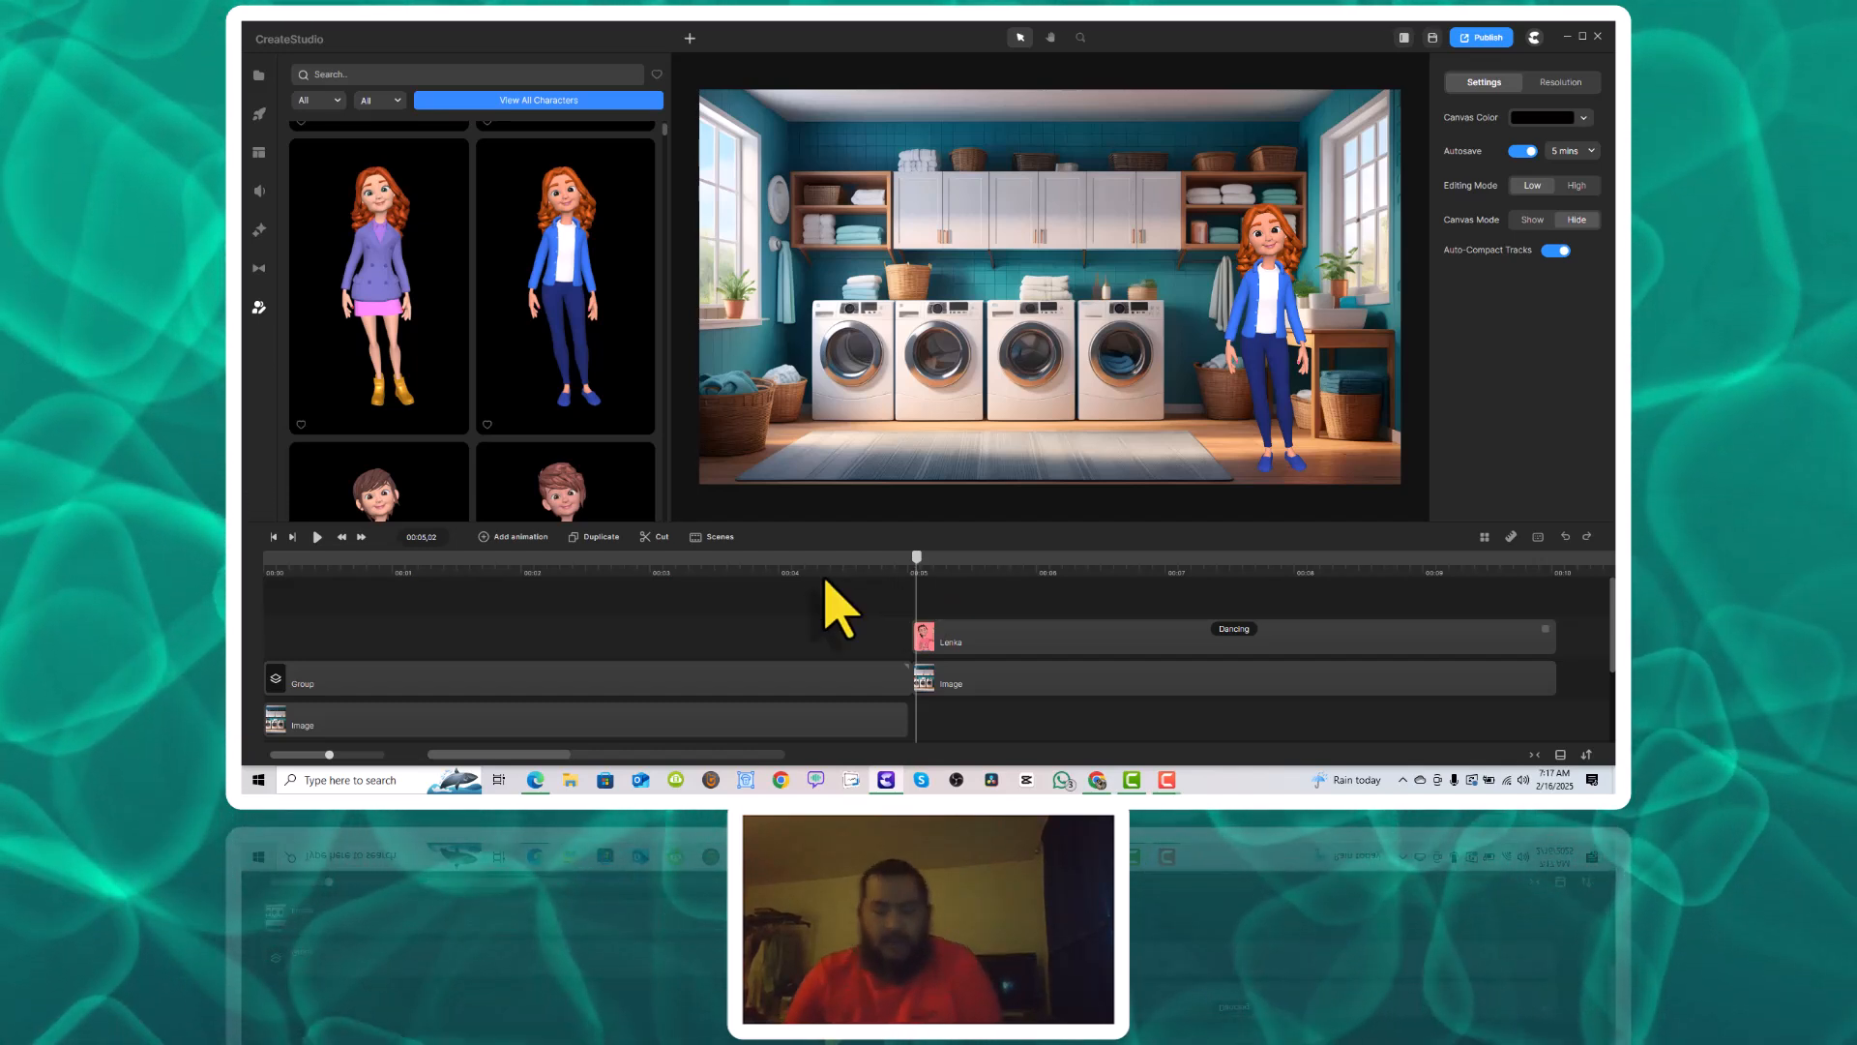
left_click(944, 644)
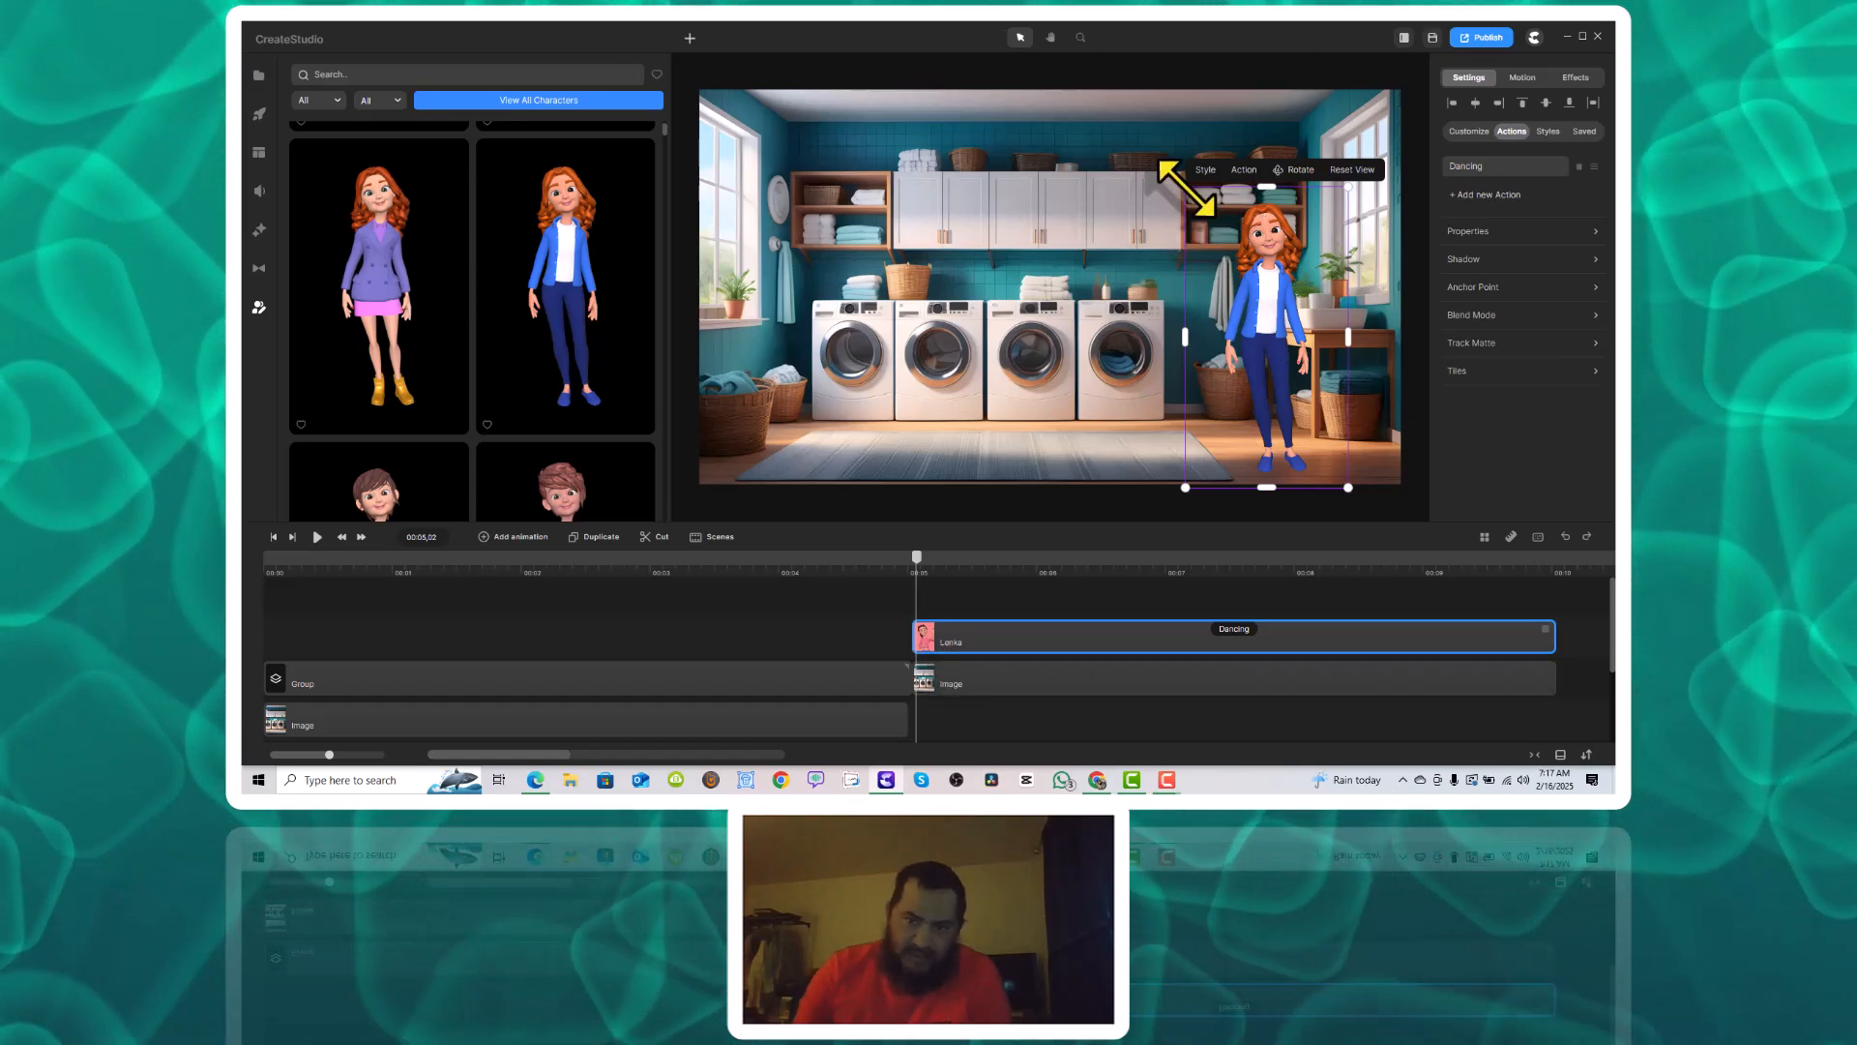
left_click_drag(1193, 198, 1103, 294)
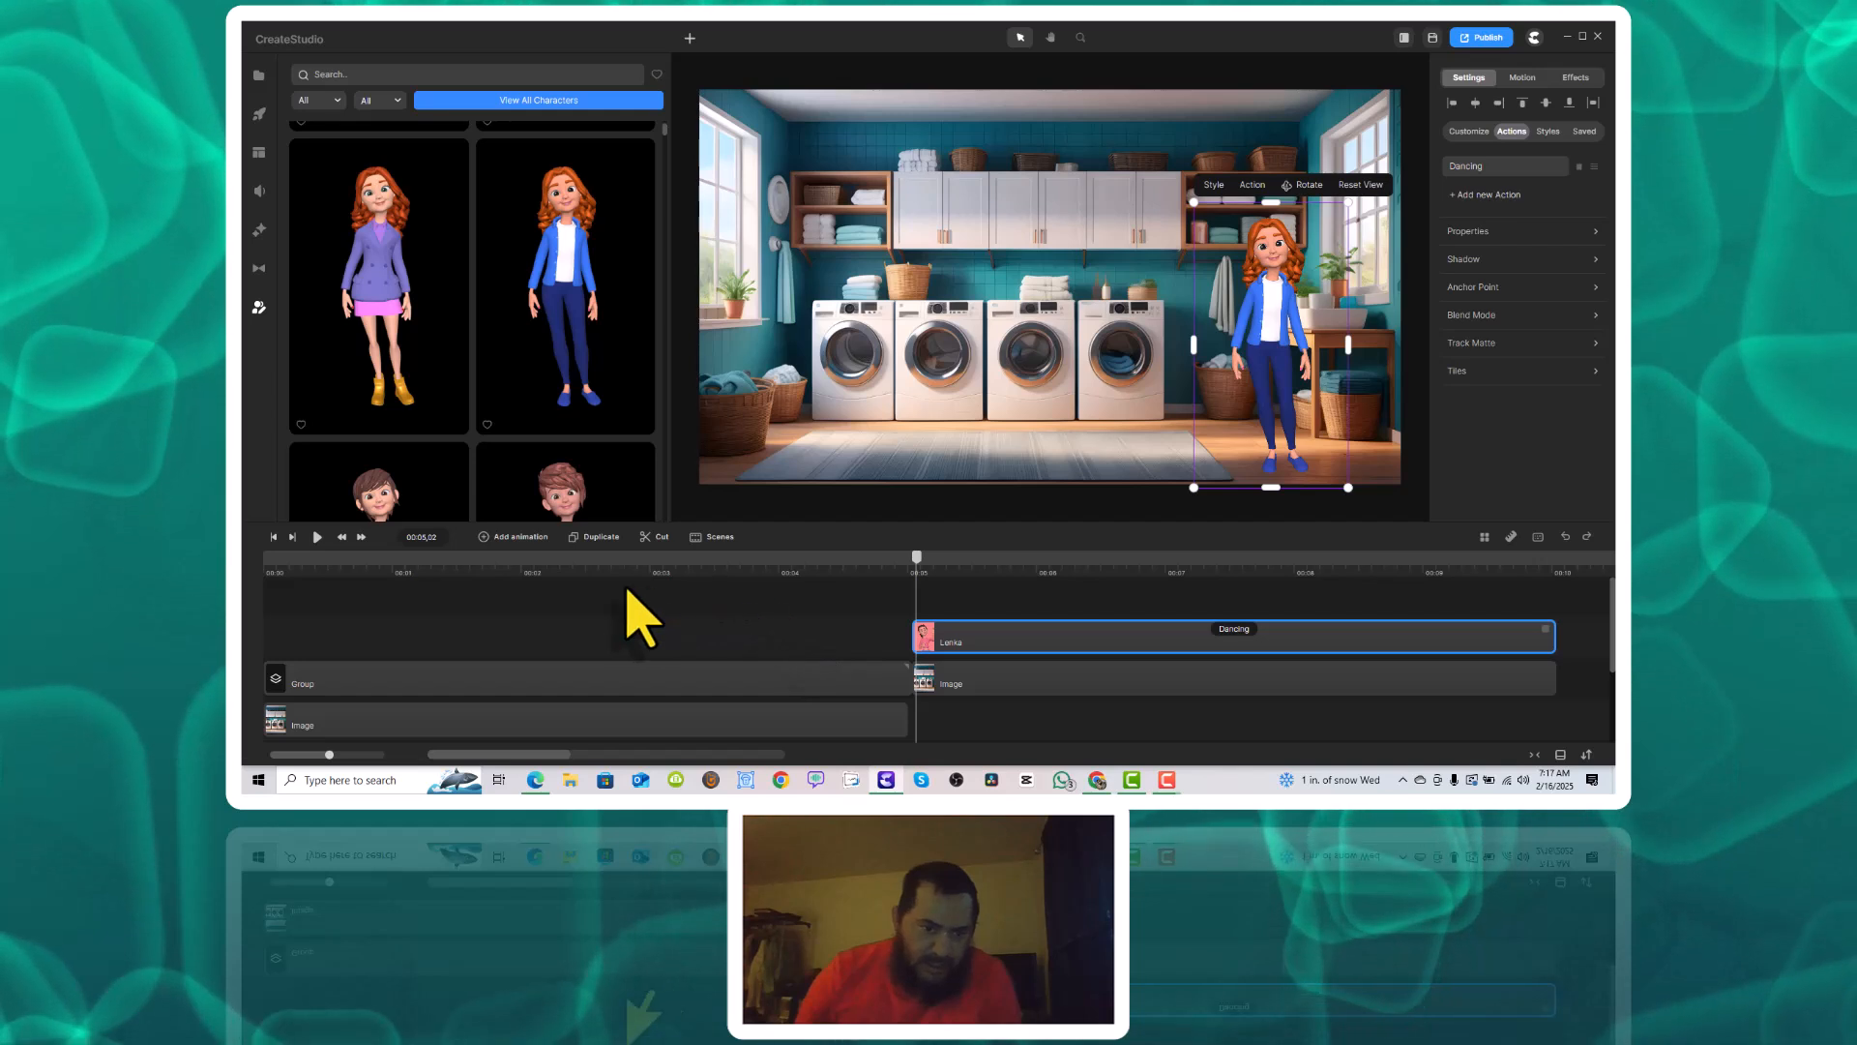
left_click(597, 538)
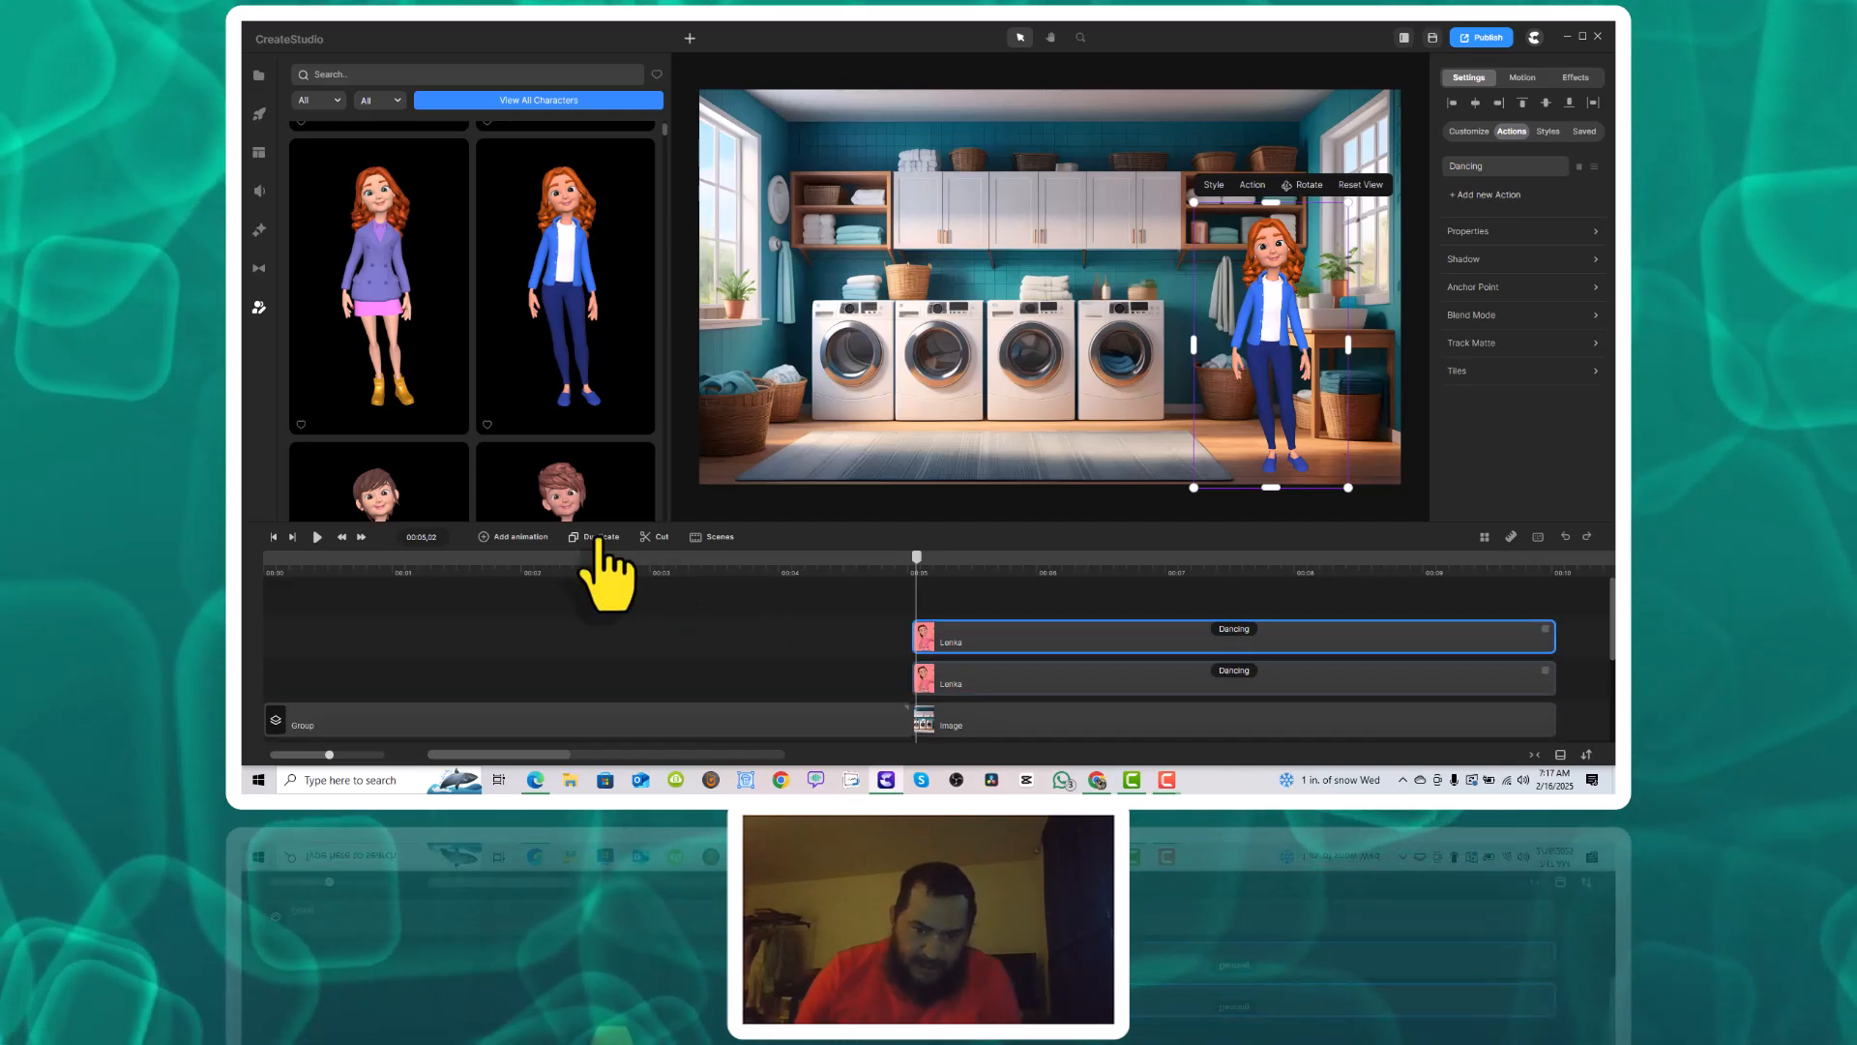
left_click(1245, 676)
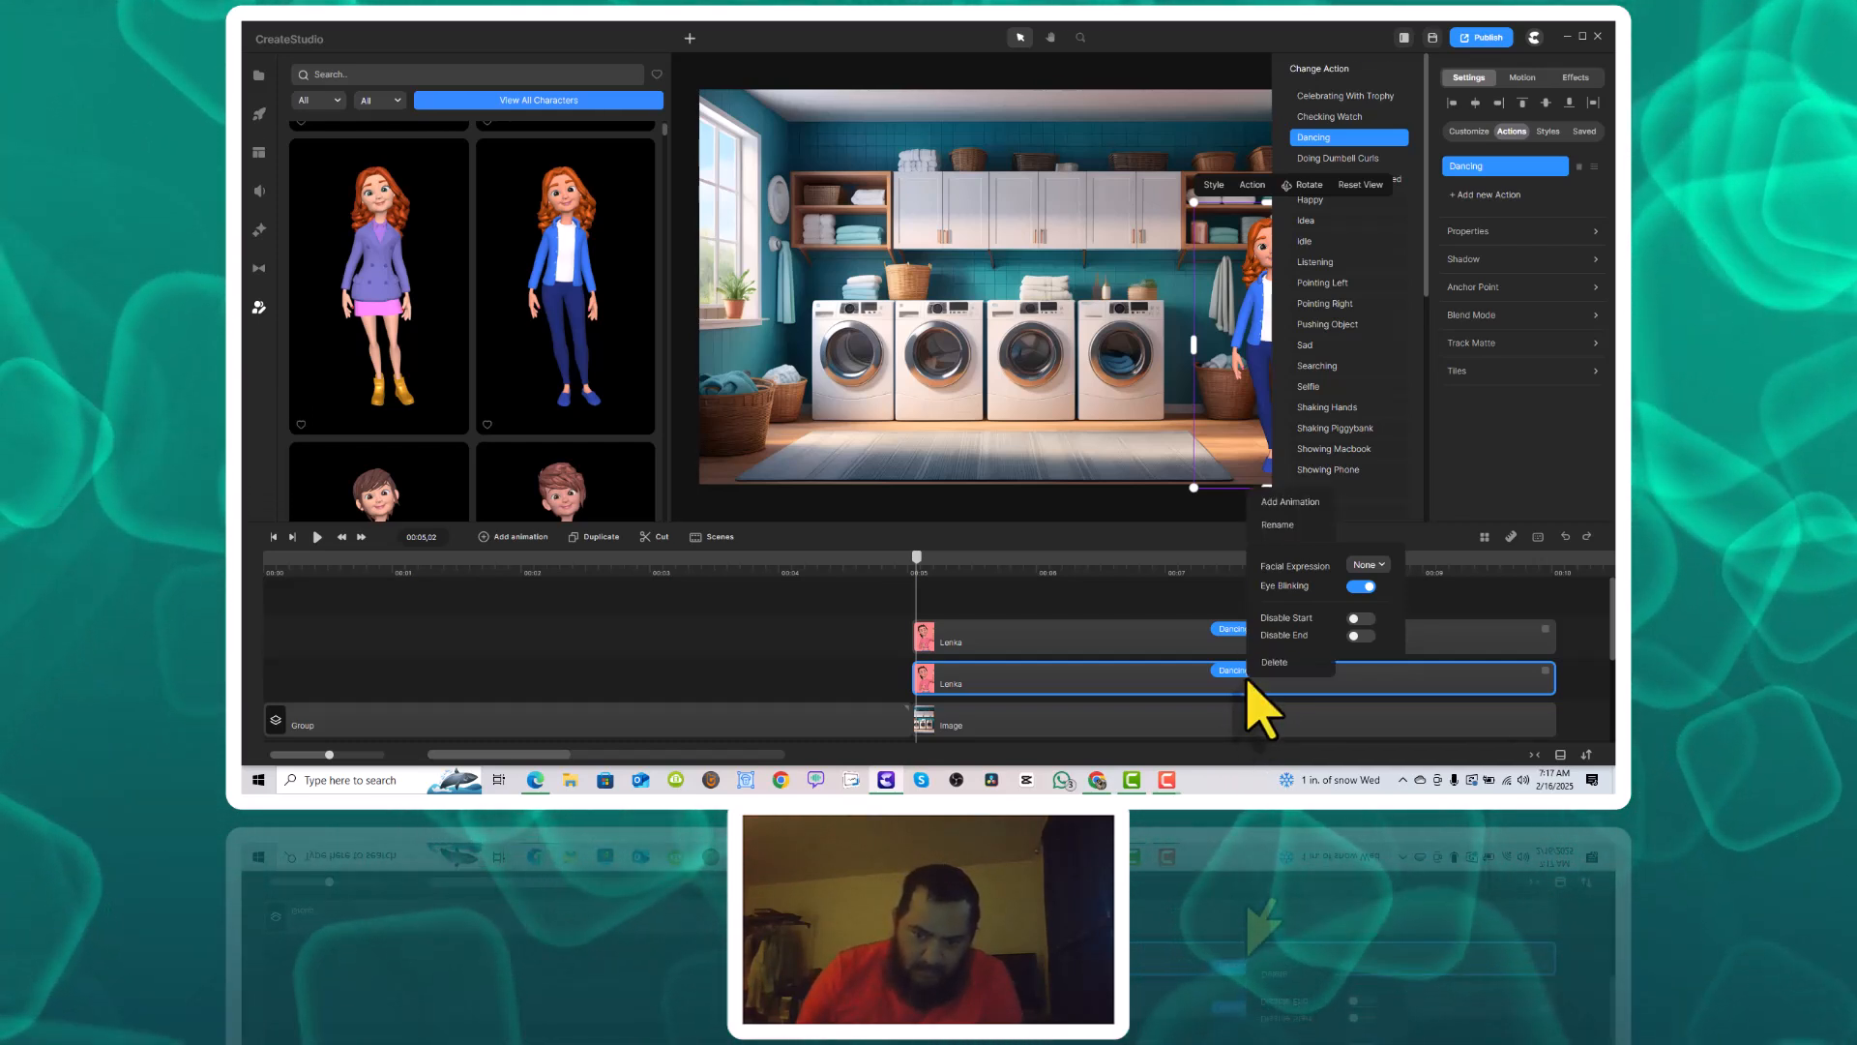
left_click(1596, 656)
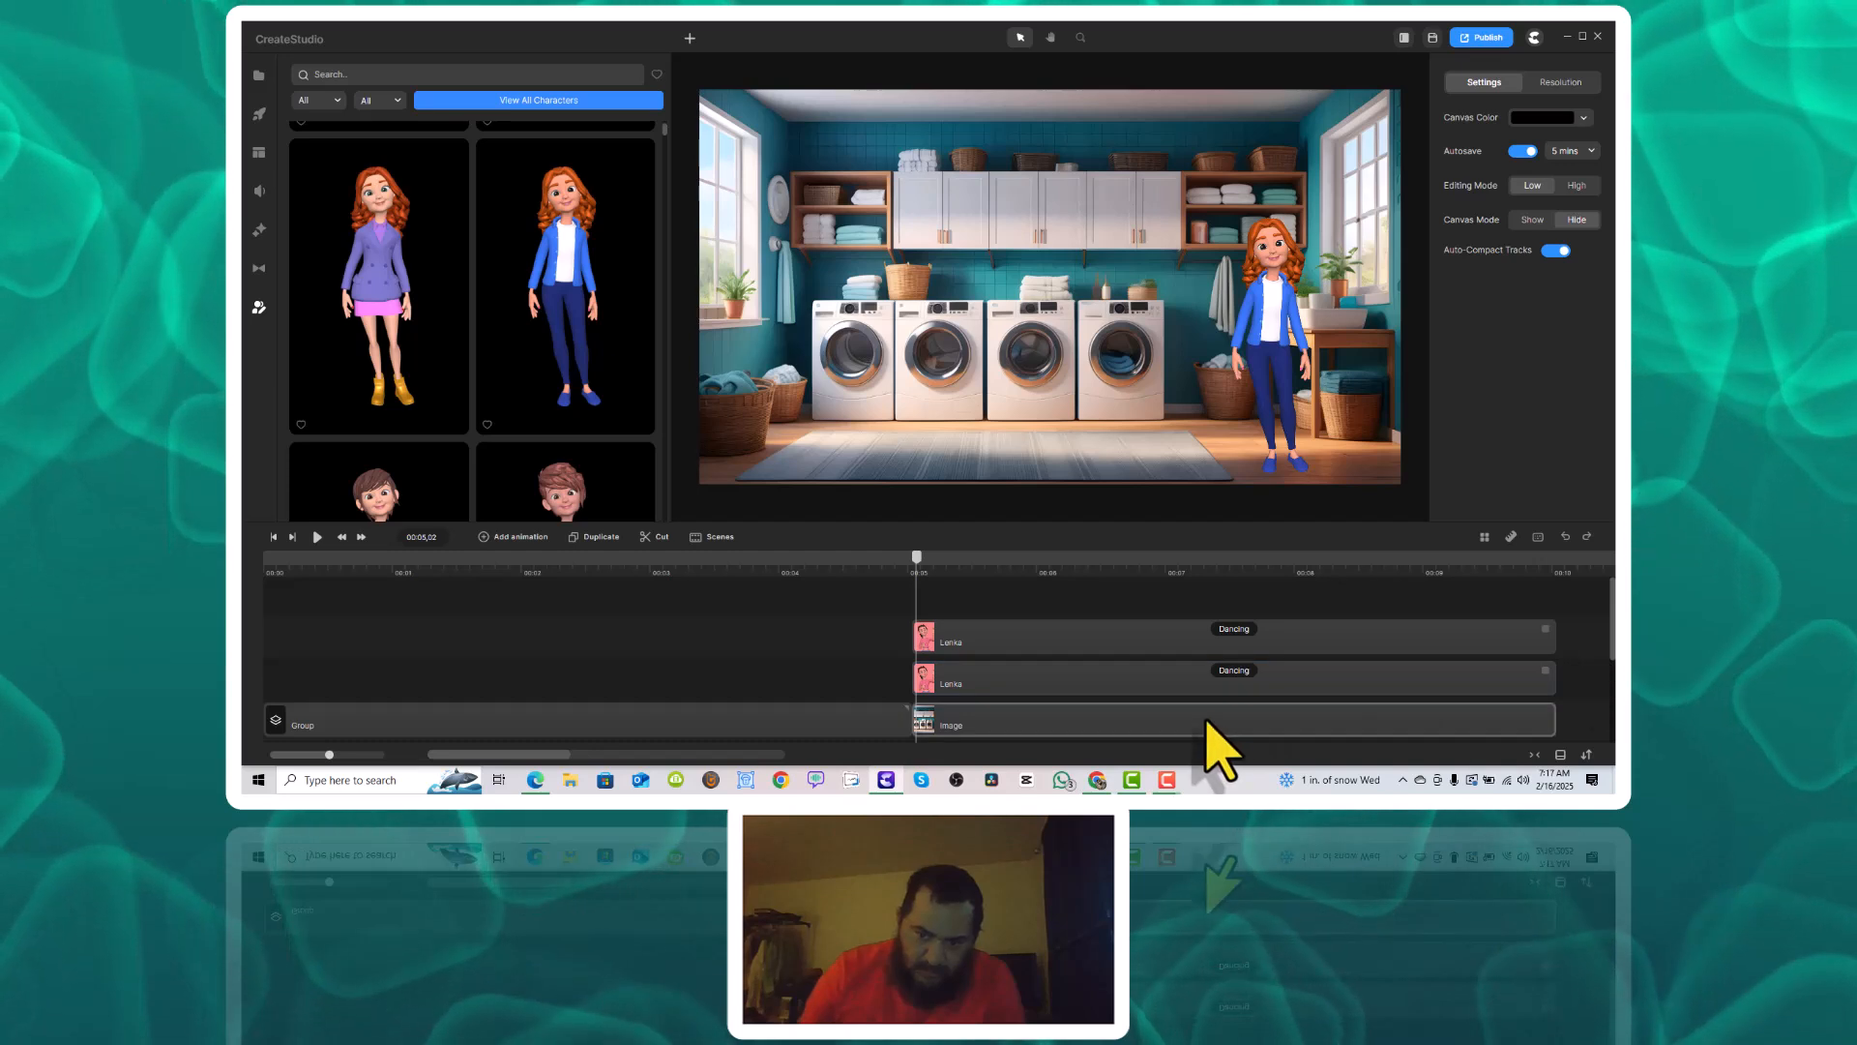
left_click(1234, 671)
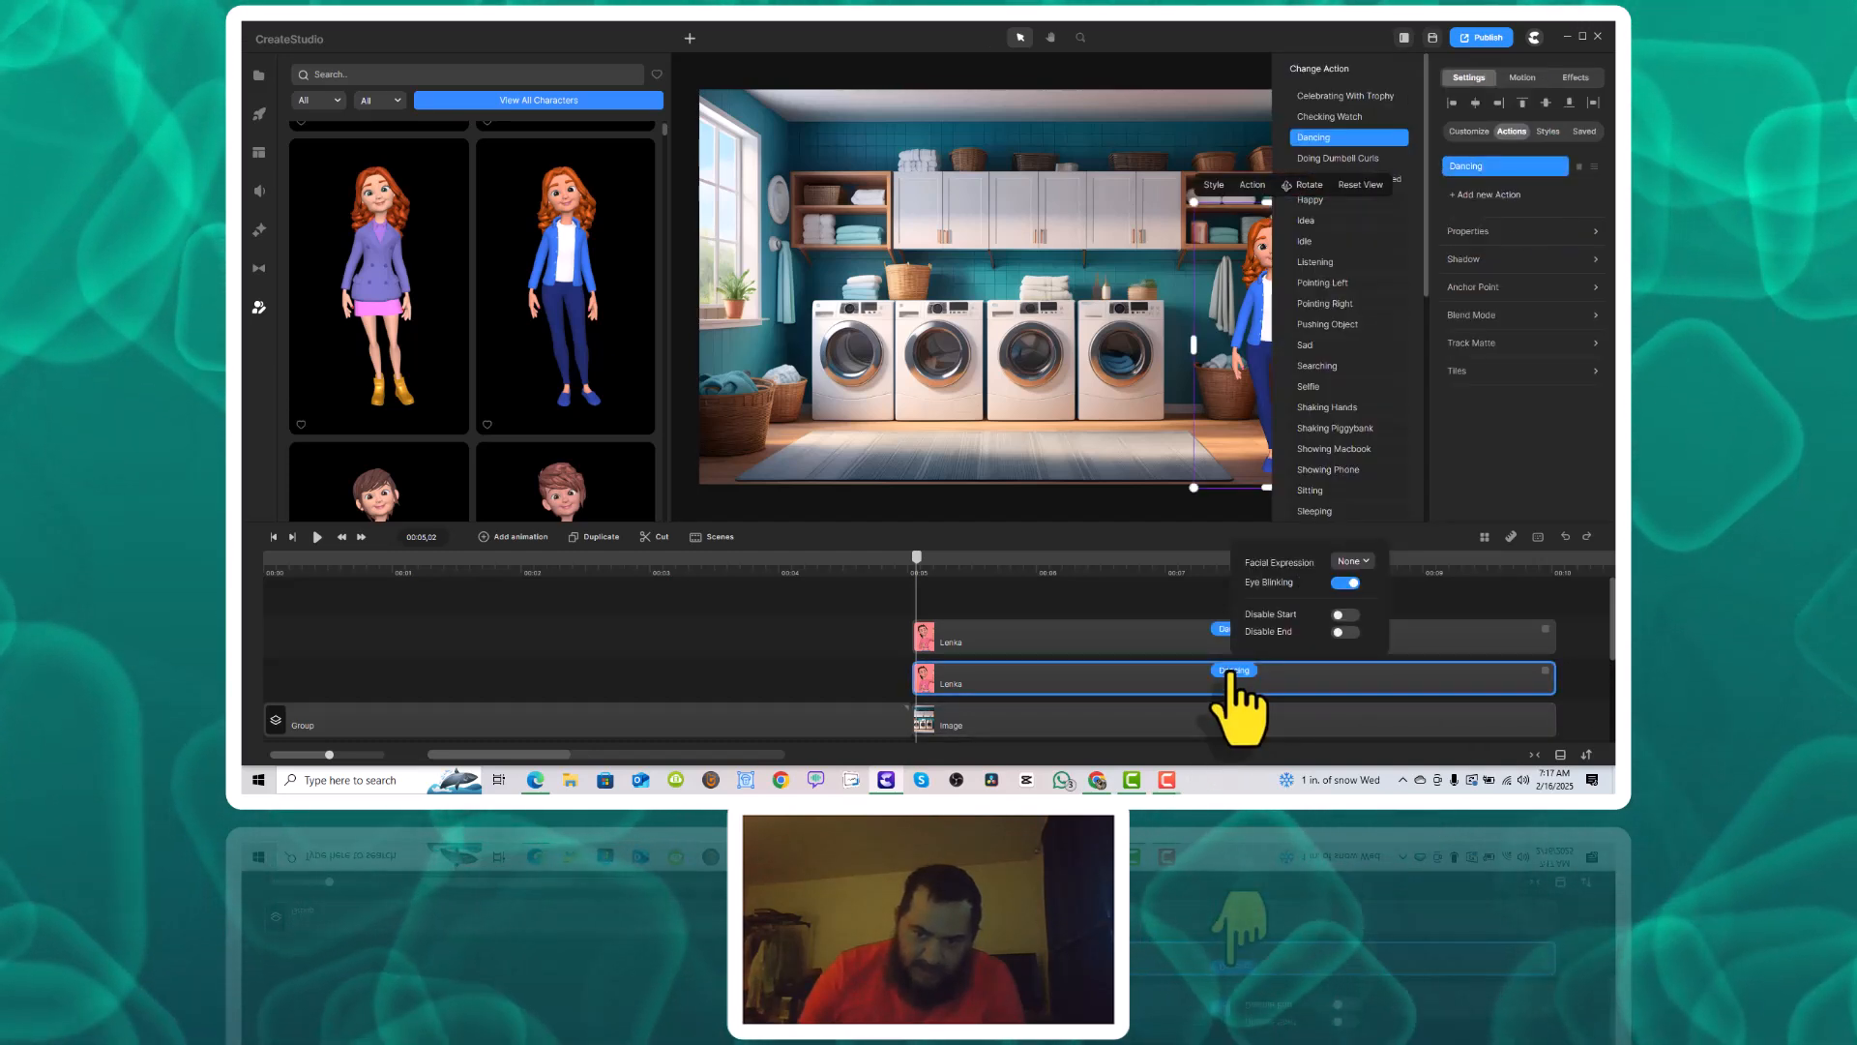
right_click(1230, 673)
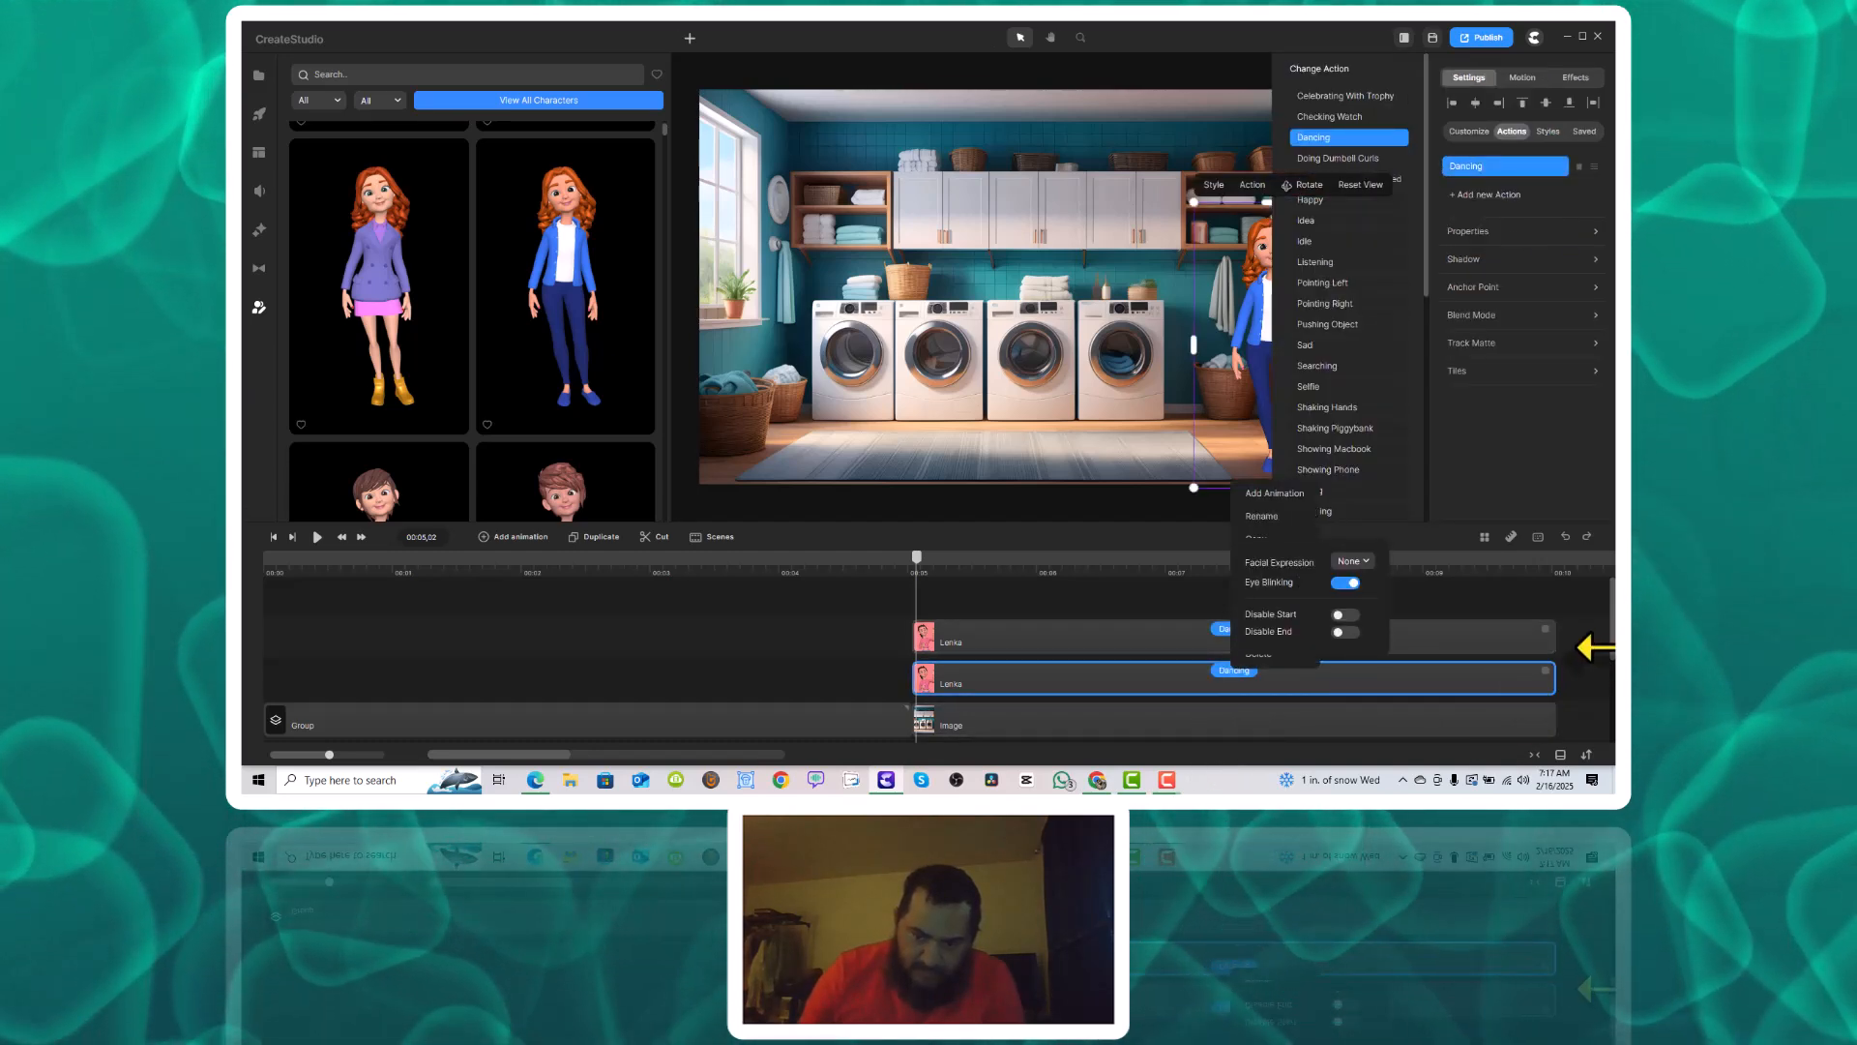
key("Escape")
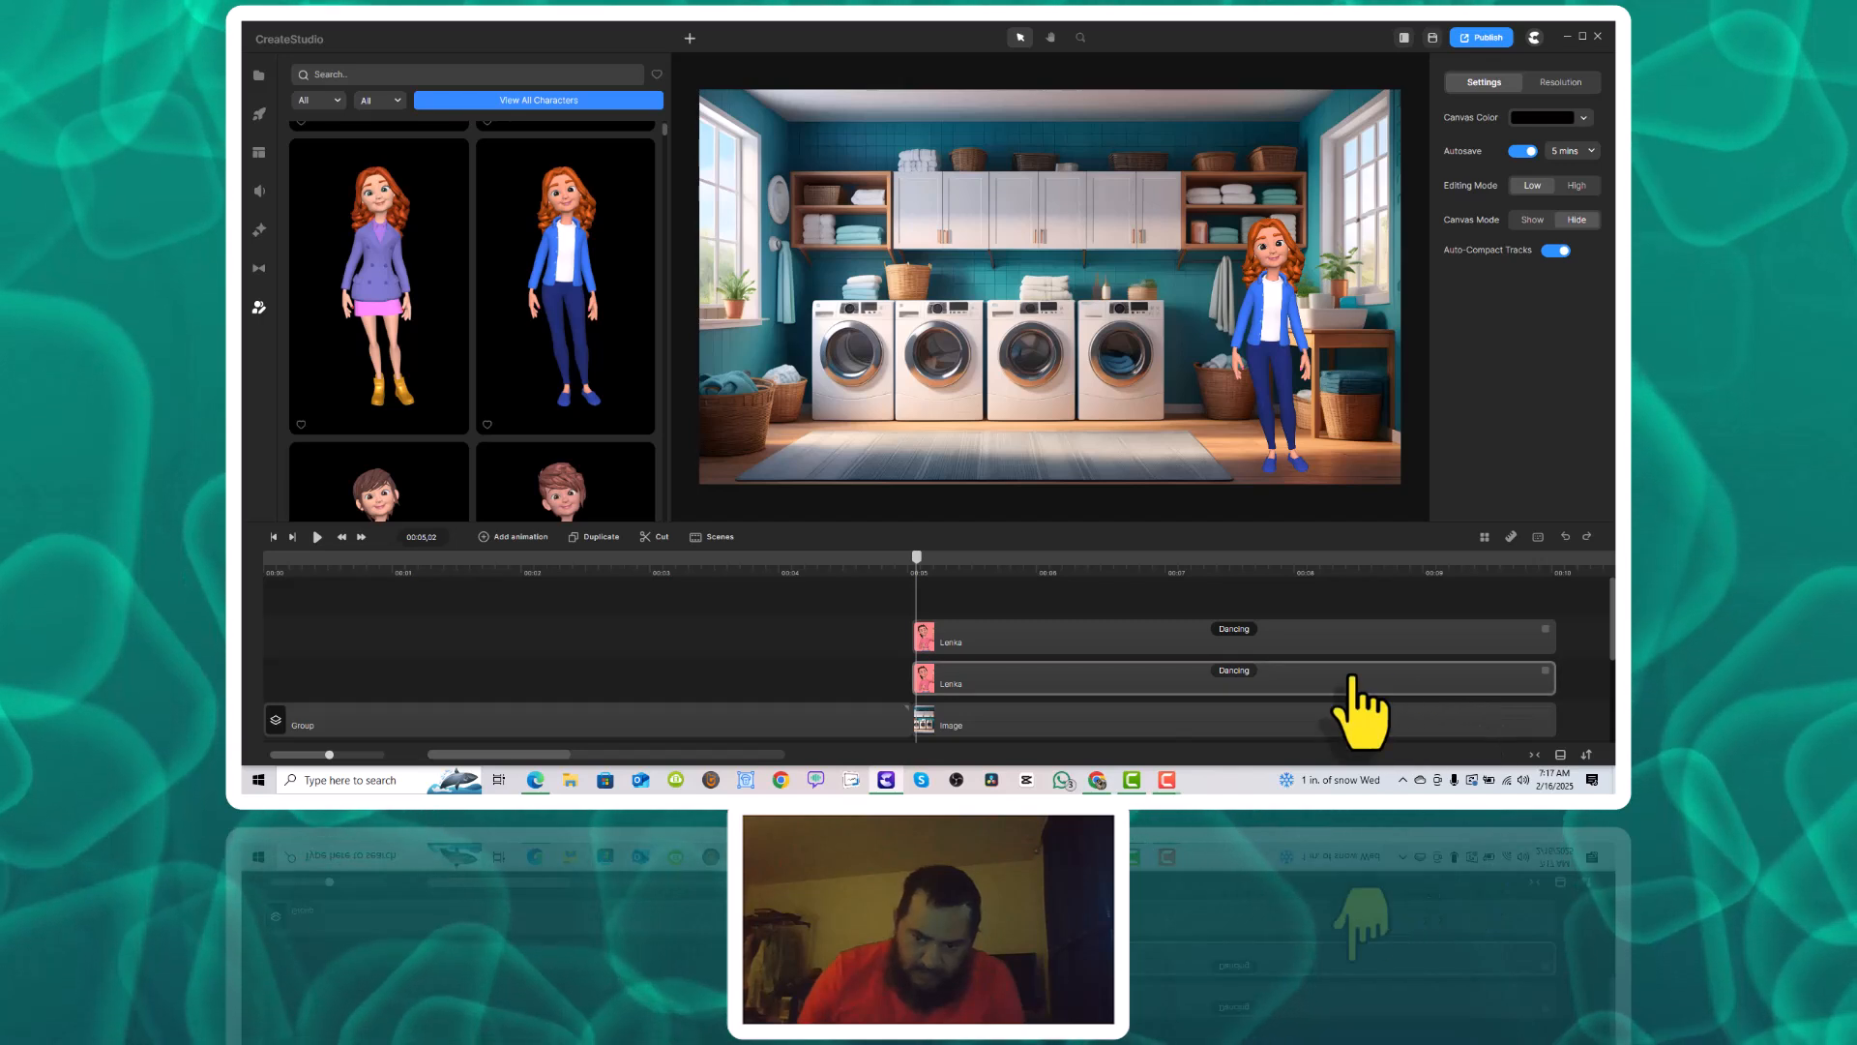
Rename the lower copy of the red-haired character's layer as "Shadow".
right_click(1352, 682)
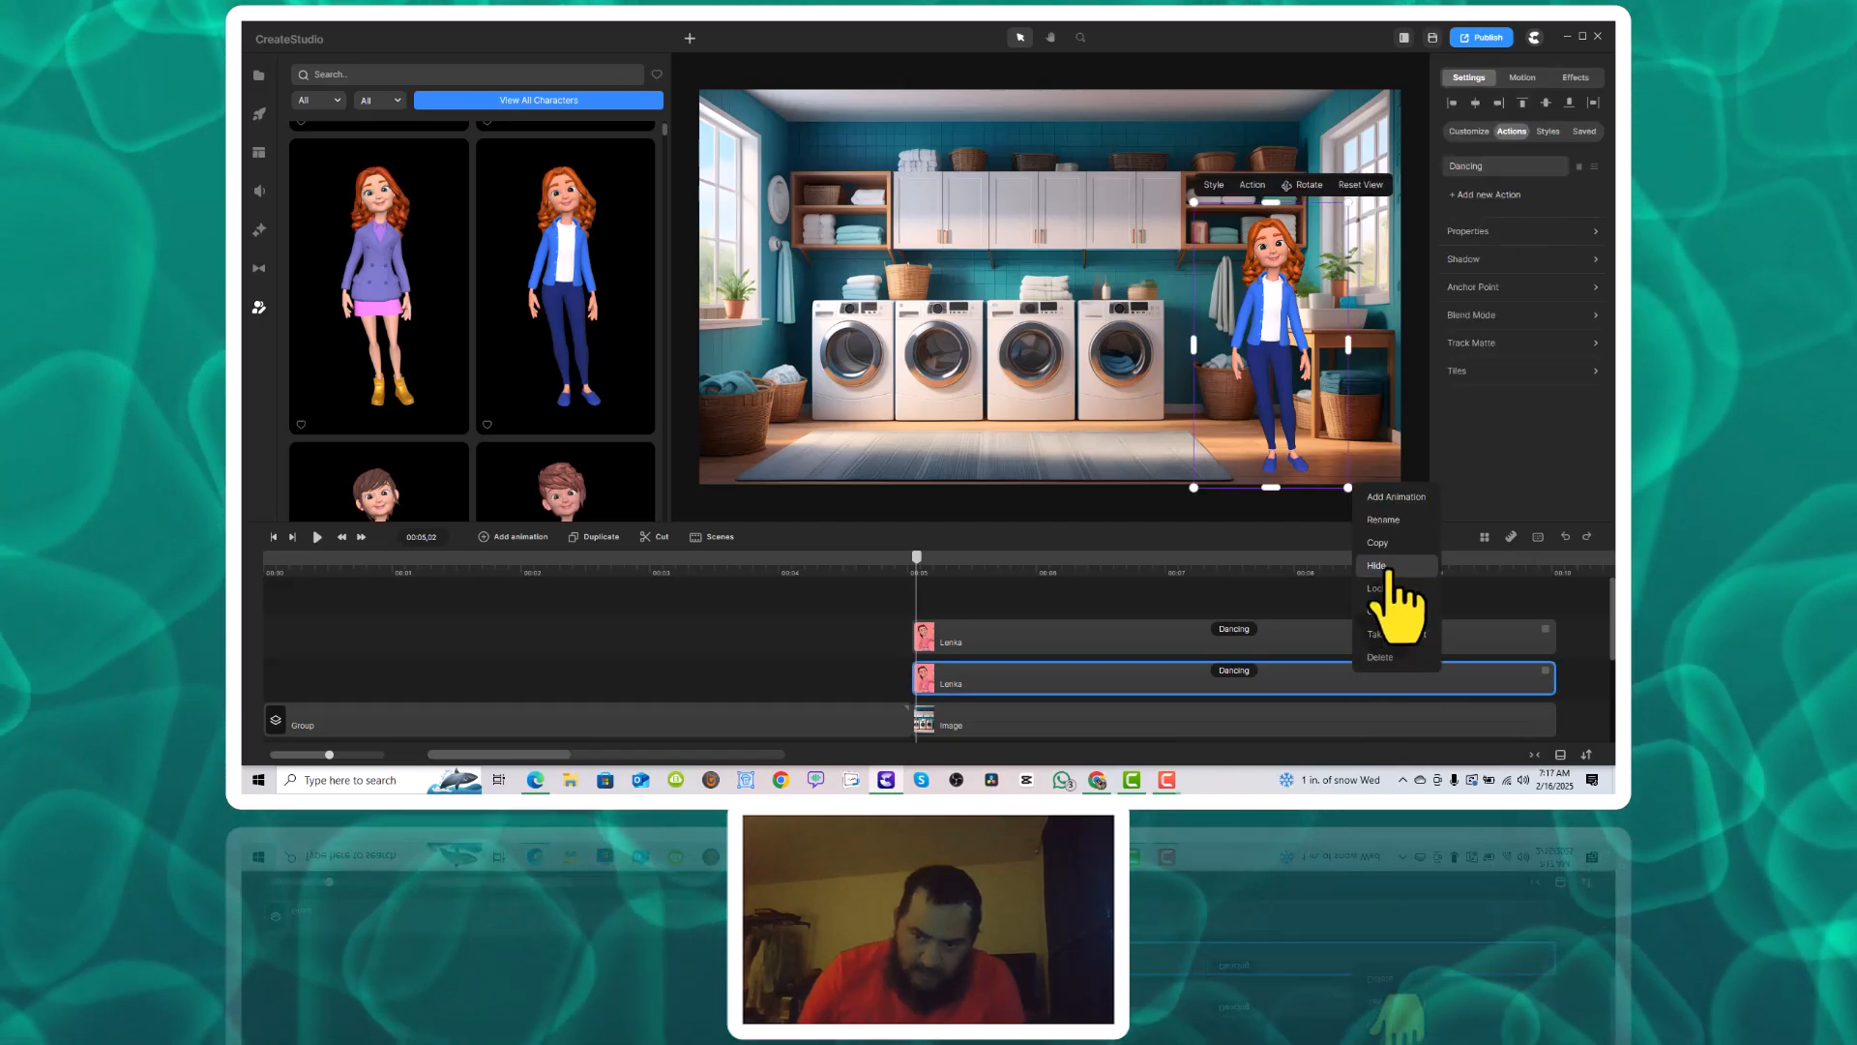
left_click(1385, 520)
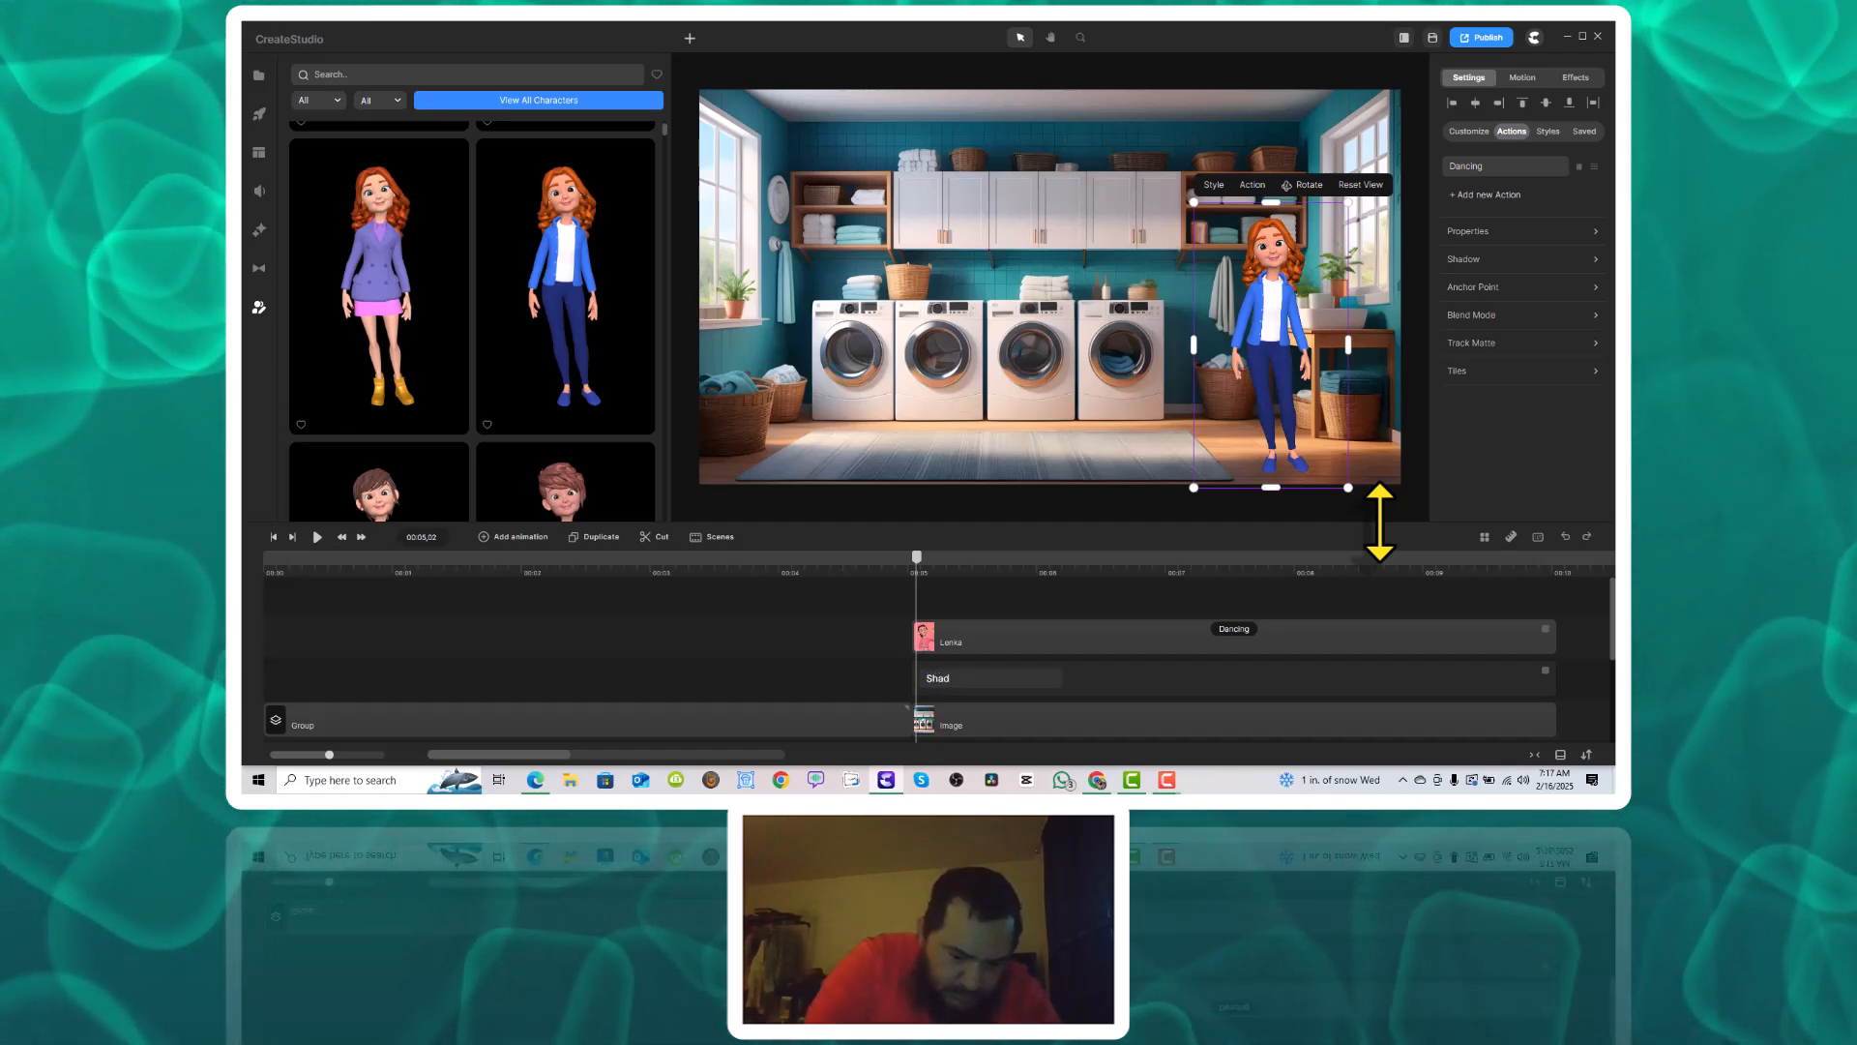
type("Shado")
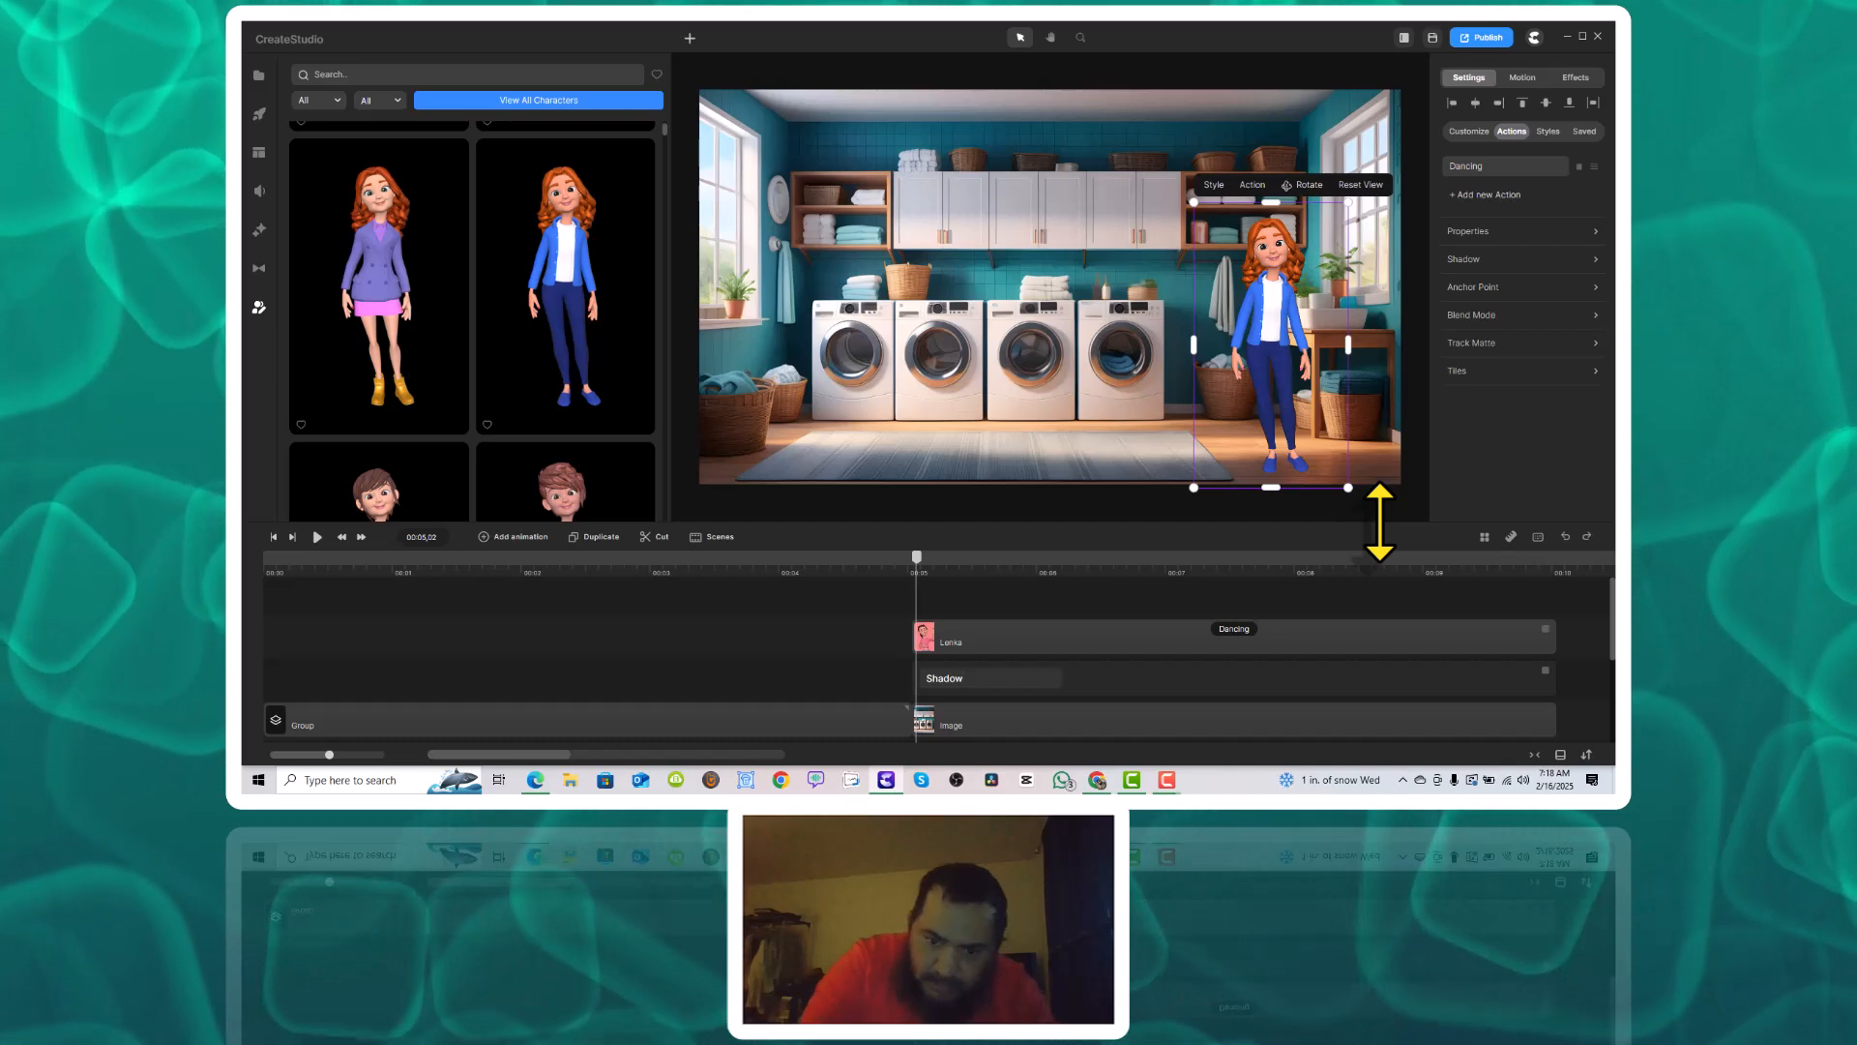
type("w")
key("Return")
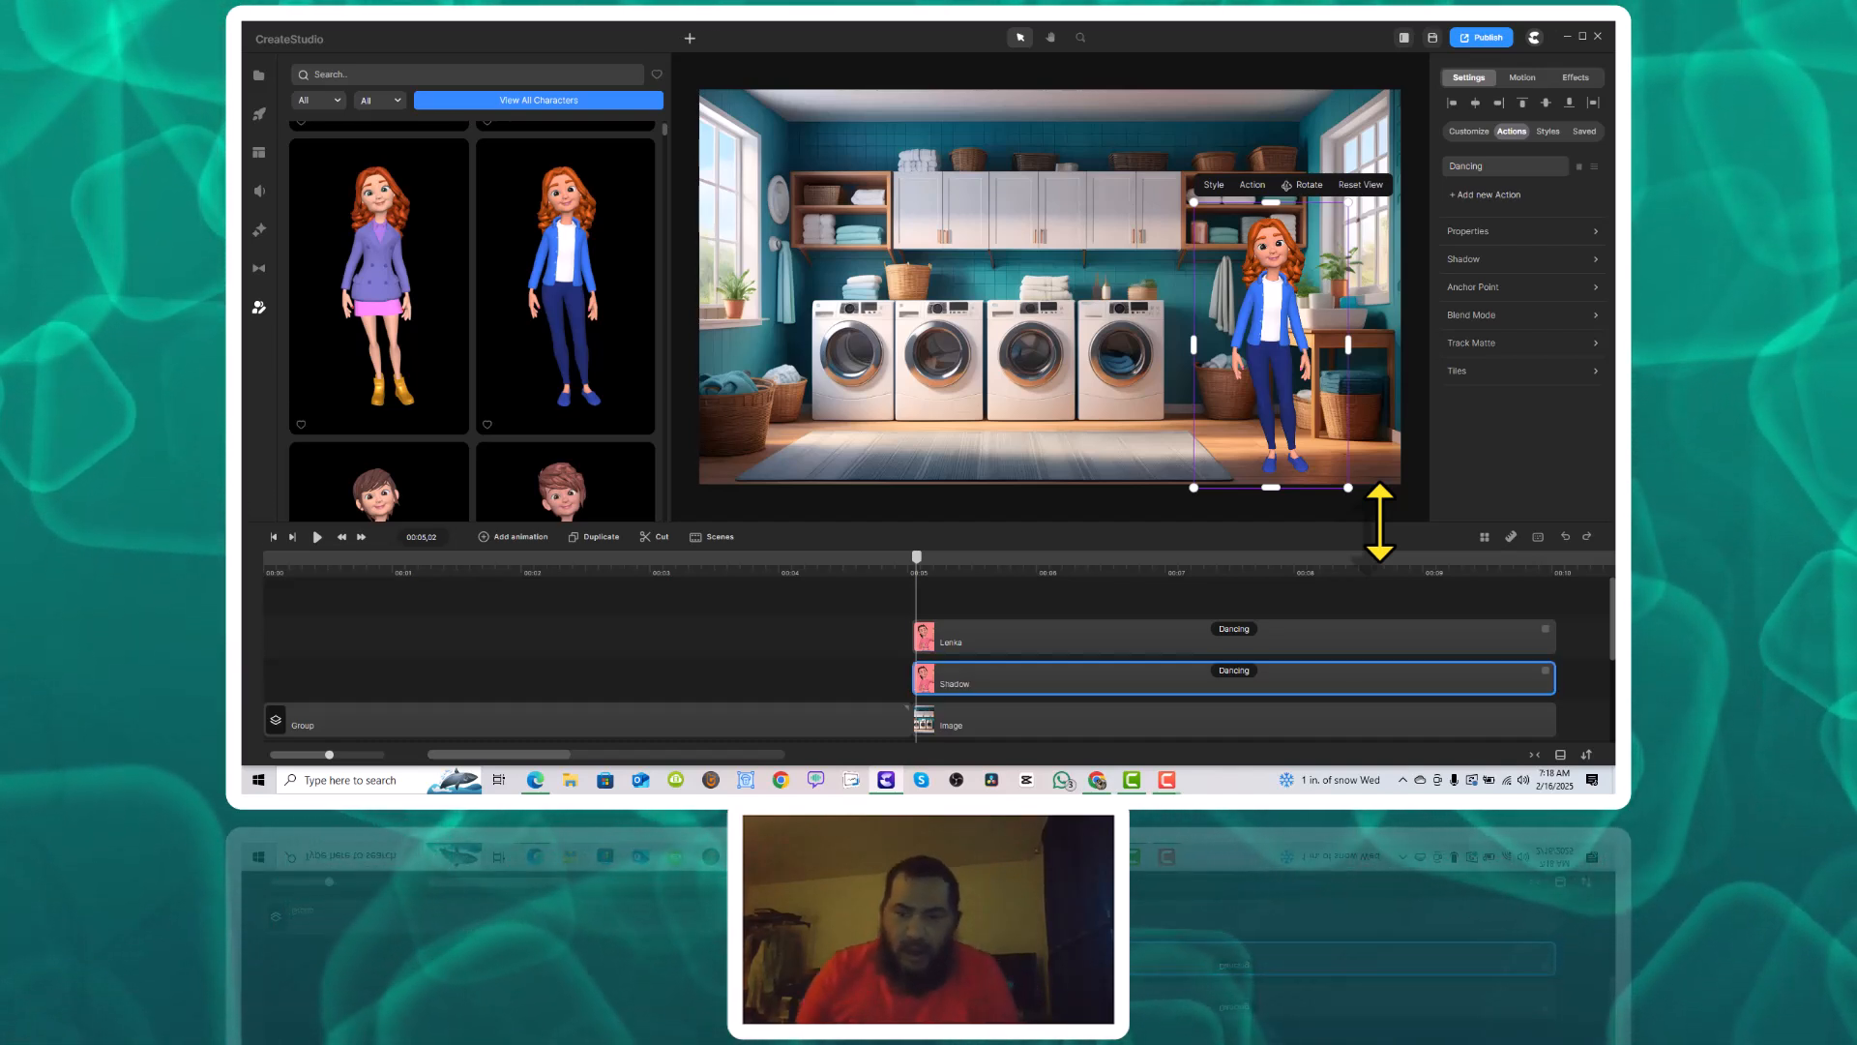
Hide the upper red-haired character layer so that only the Shadow copy is shown.
left_click(1343, 639)
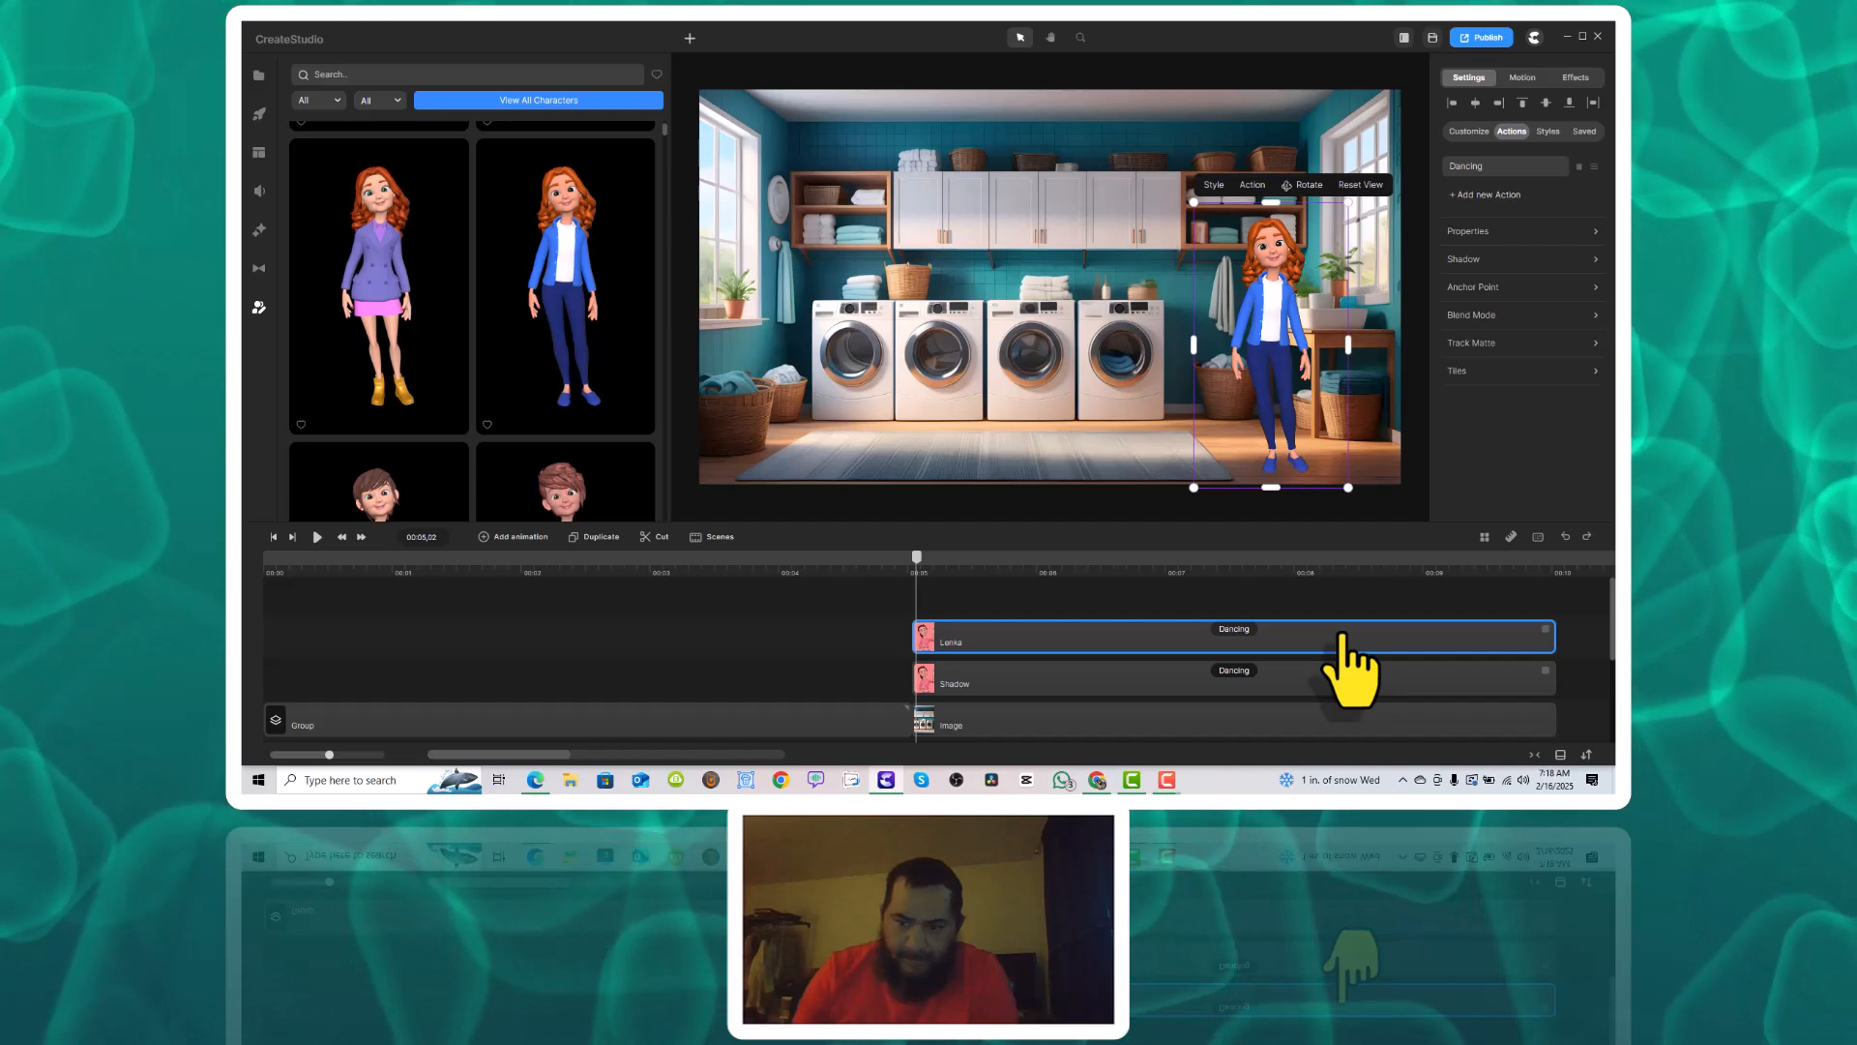
right_click(1343, 638)
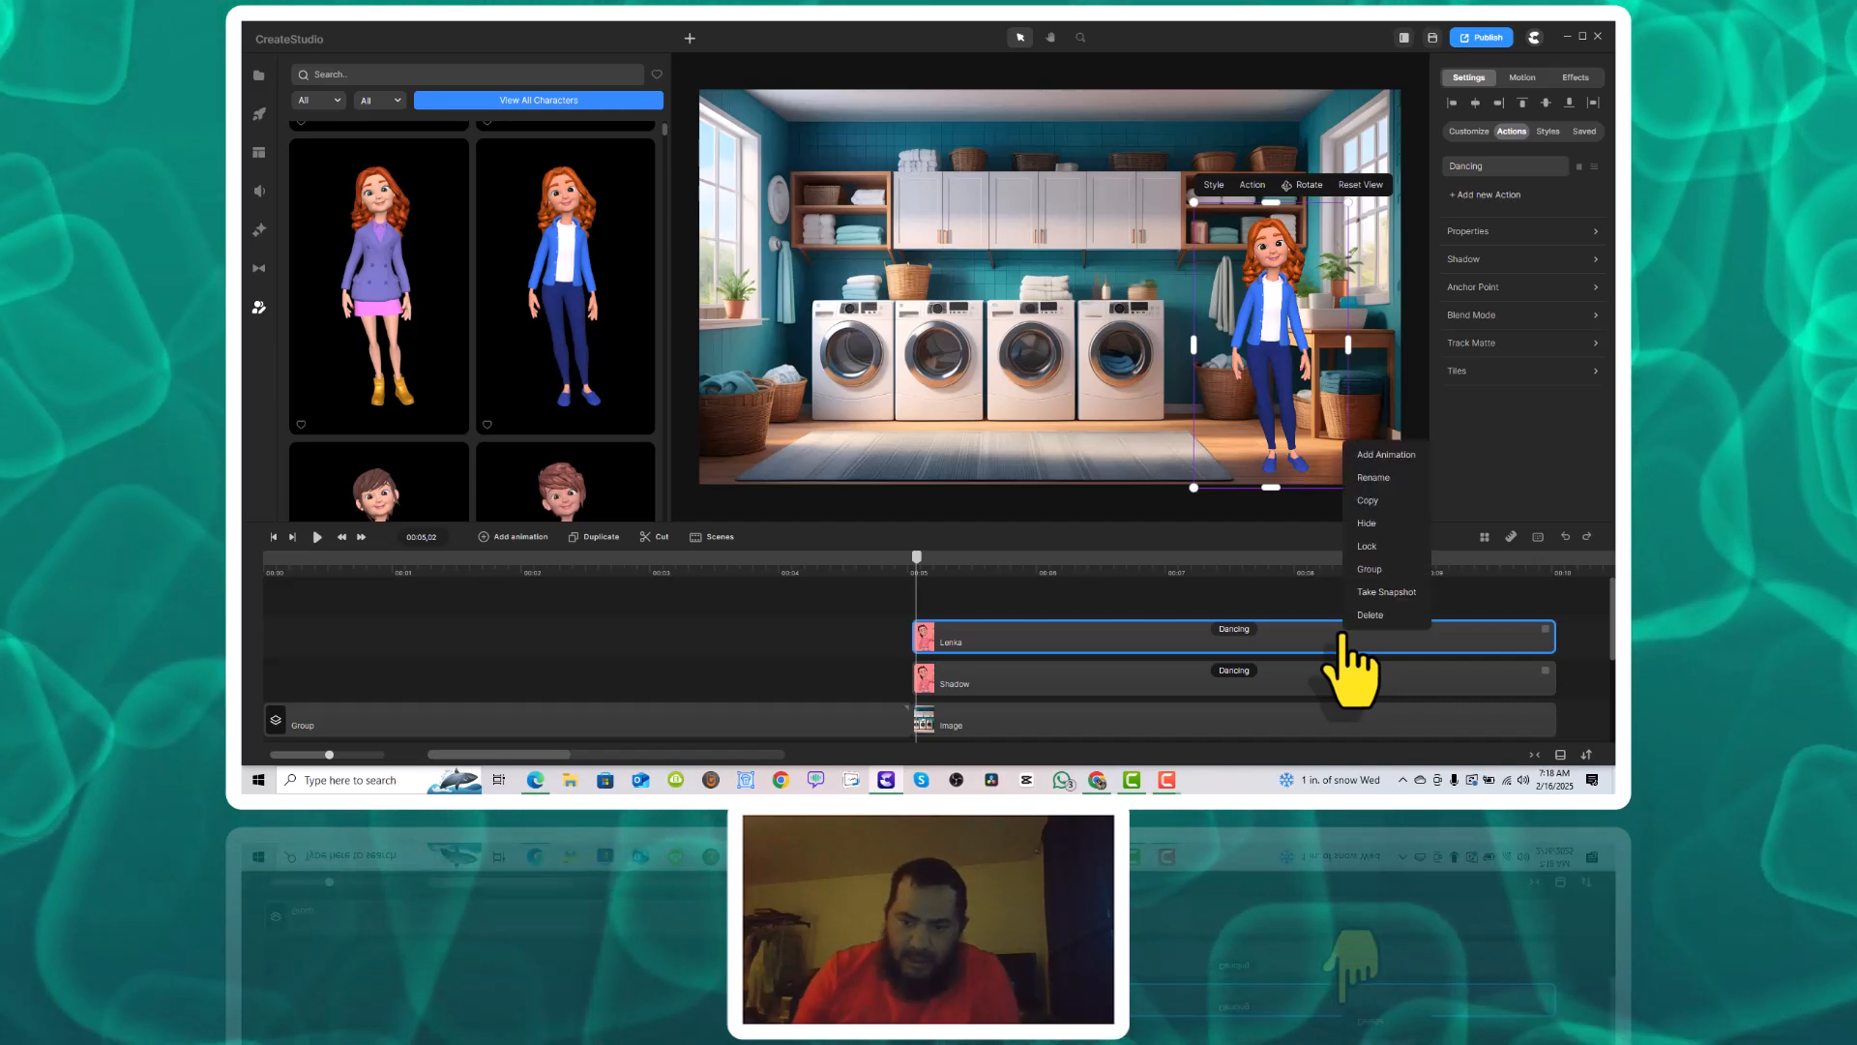
left_click(1373, 526)
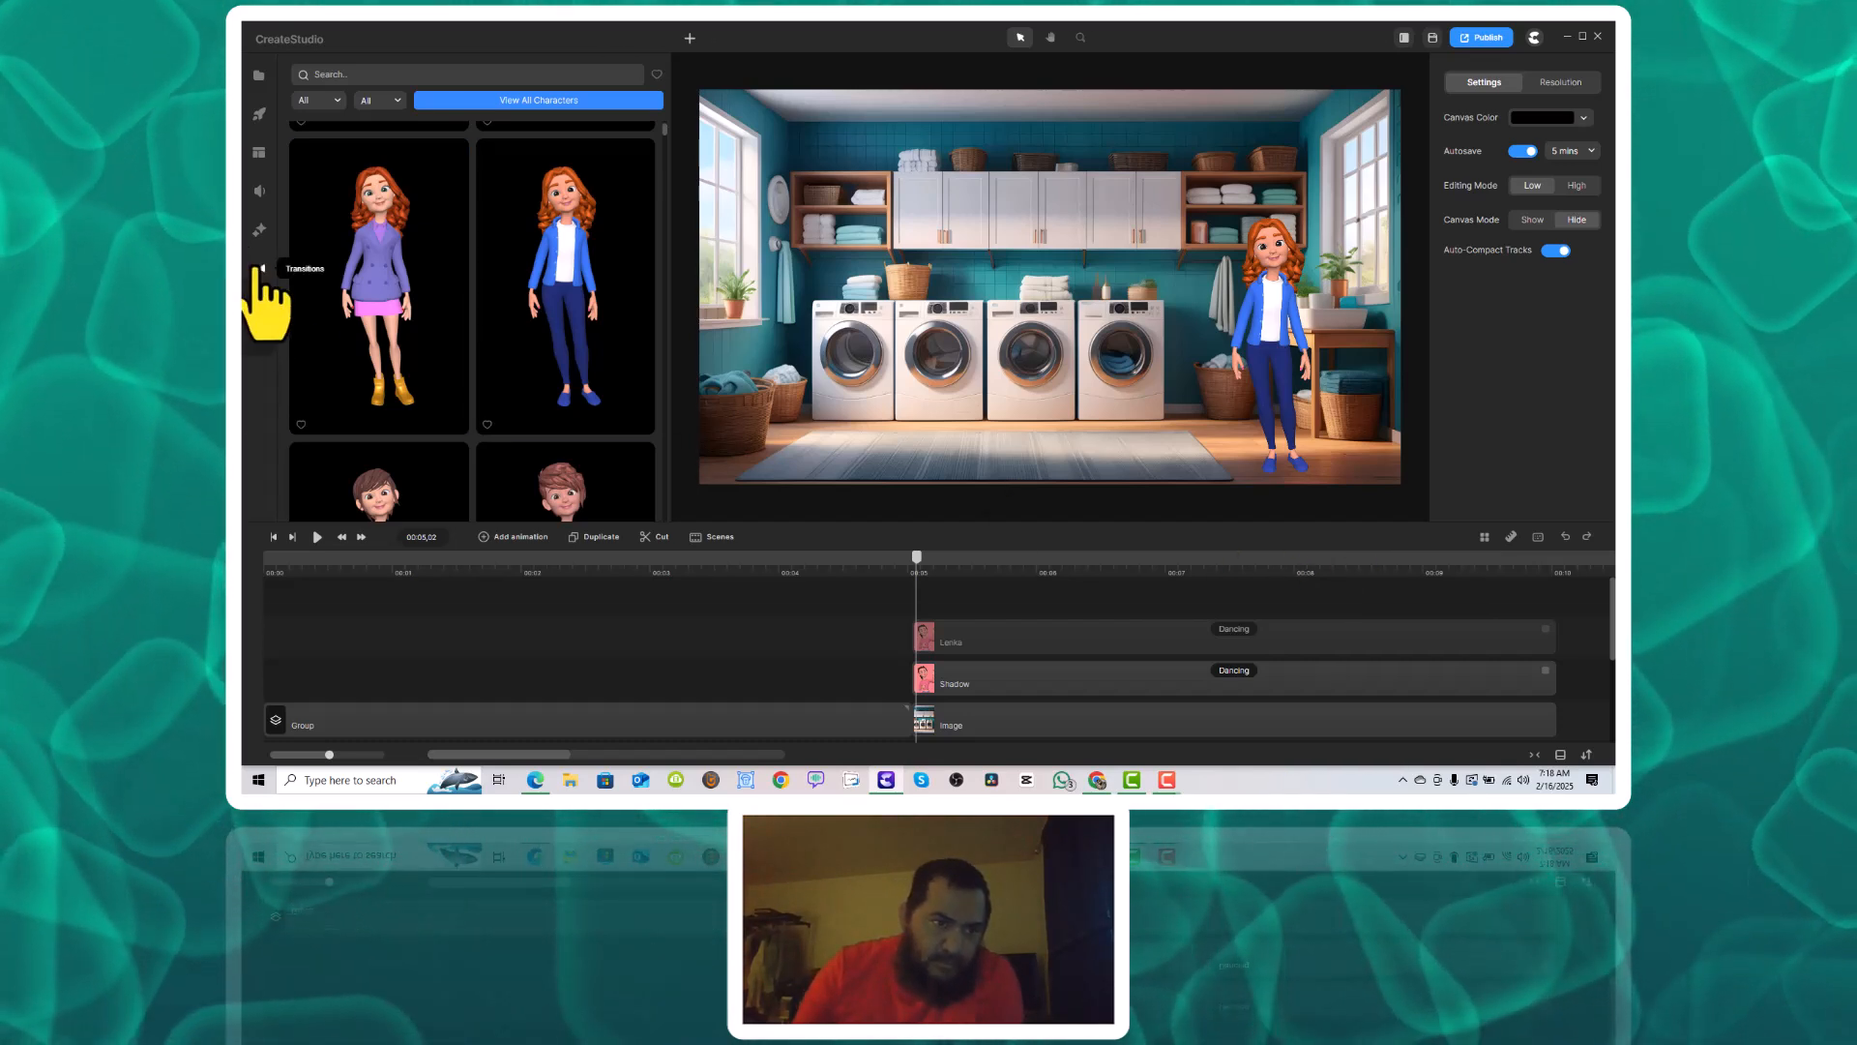
Apply the Color Correction effect to the Shadow layer and set its Brightness to -100%.
left_click(260, 268)
left_click(259, 230)
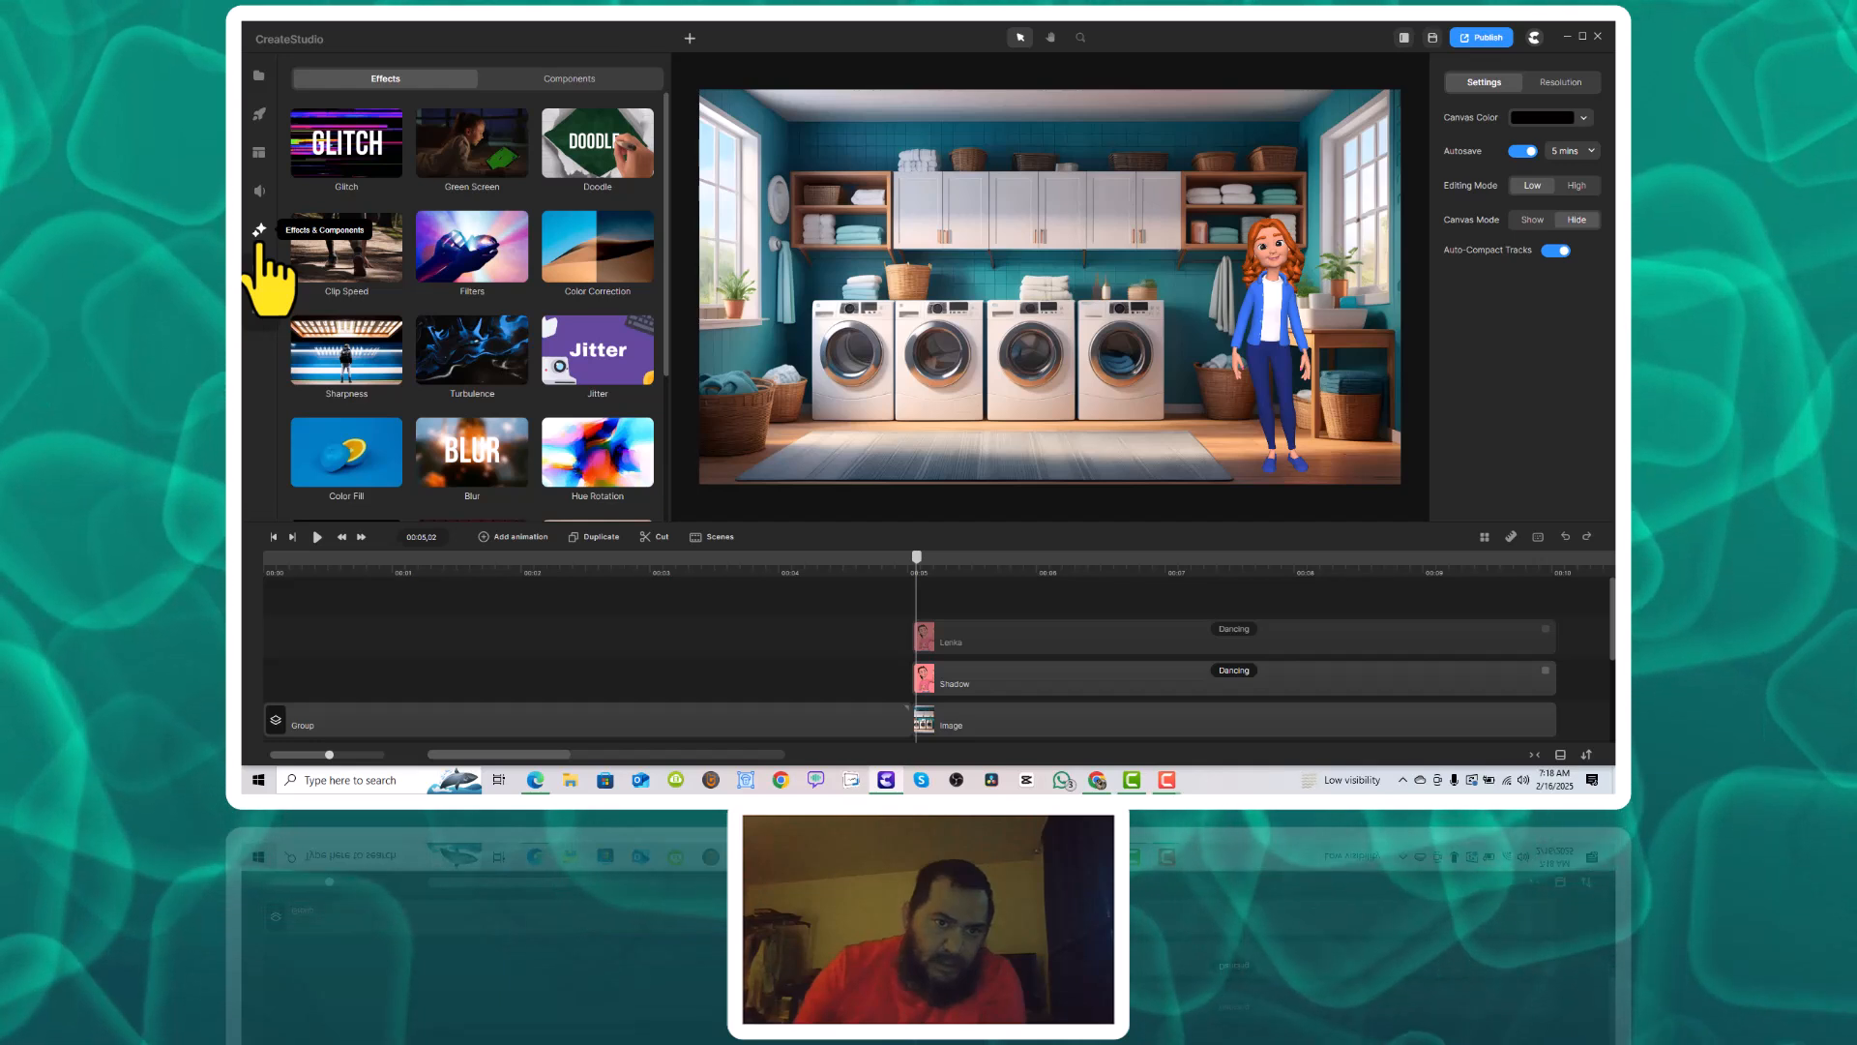
left_click_drag(590, 246, 1018, 682)
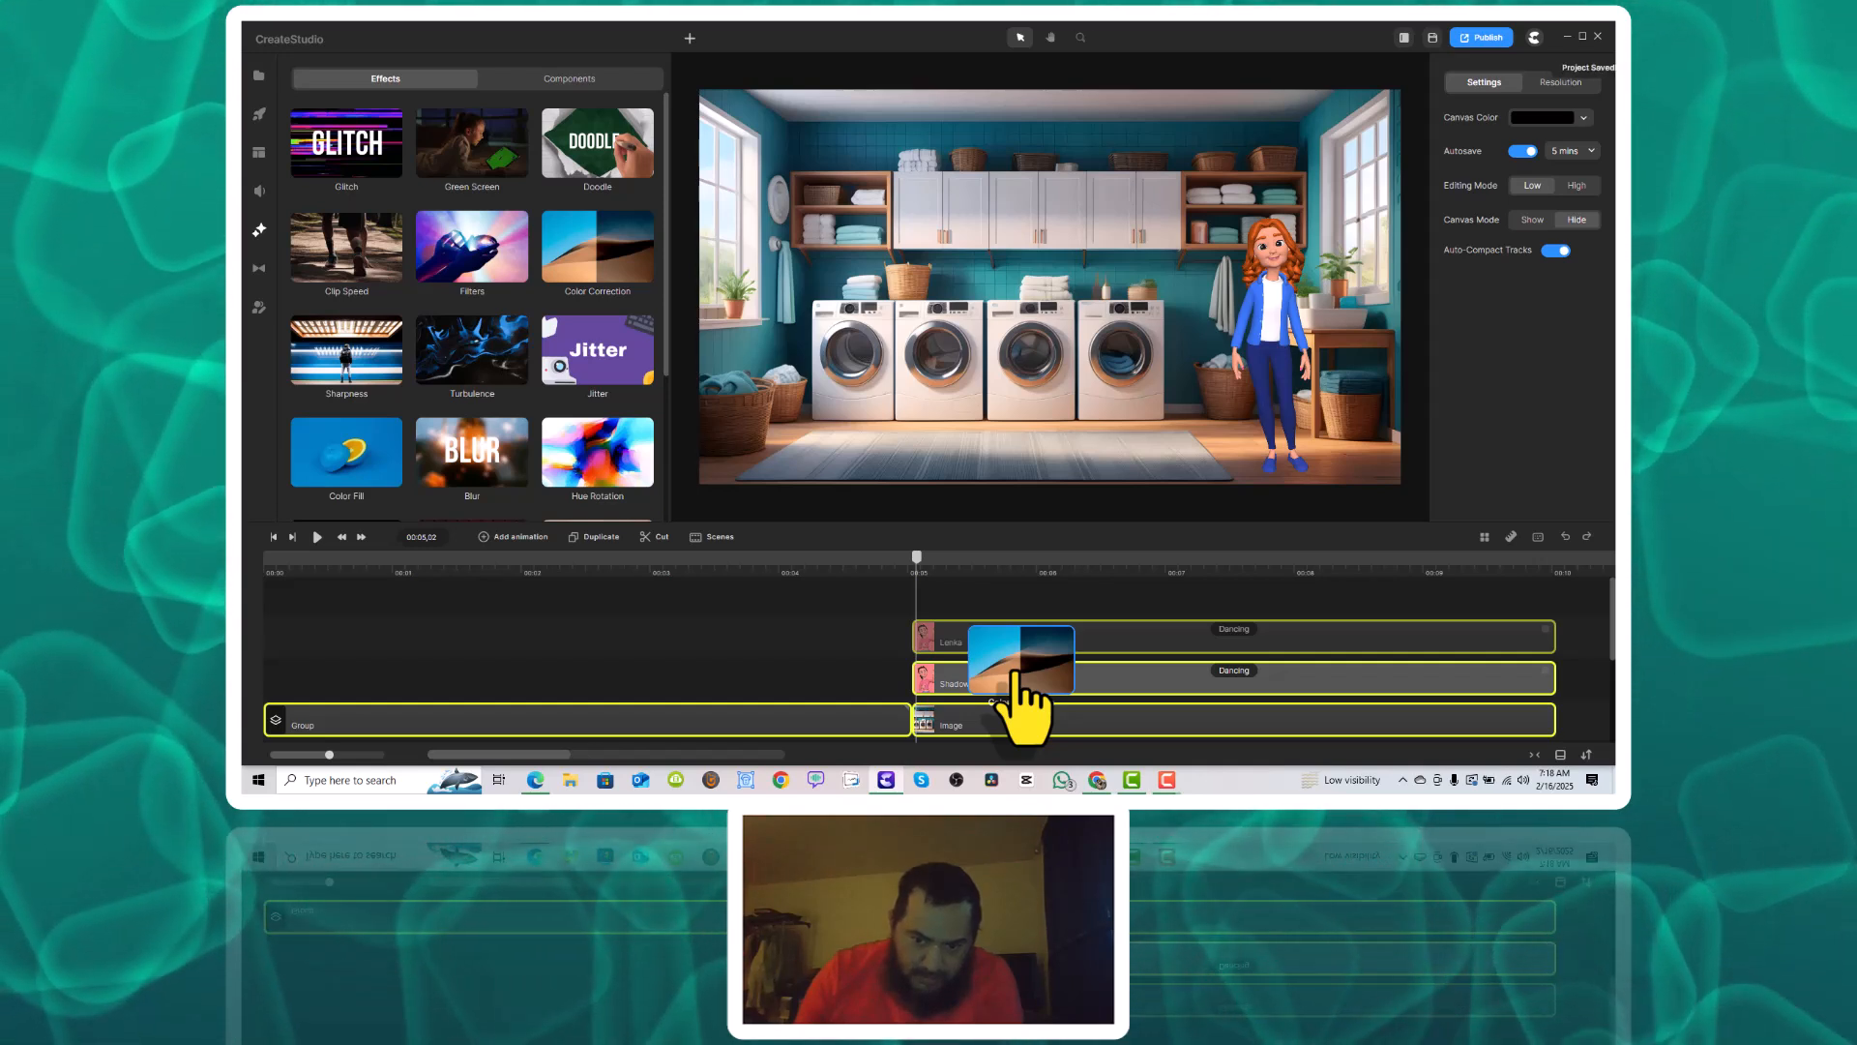
left_click_drag(1016, 677, 1015, 682)
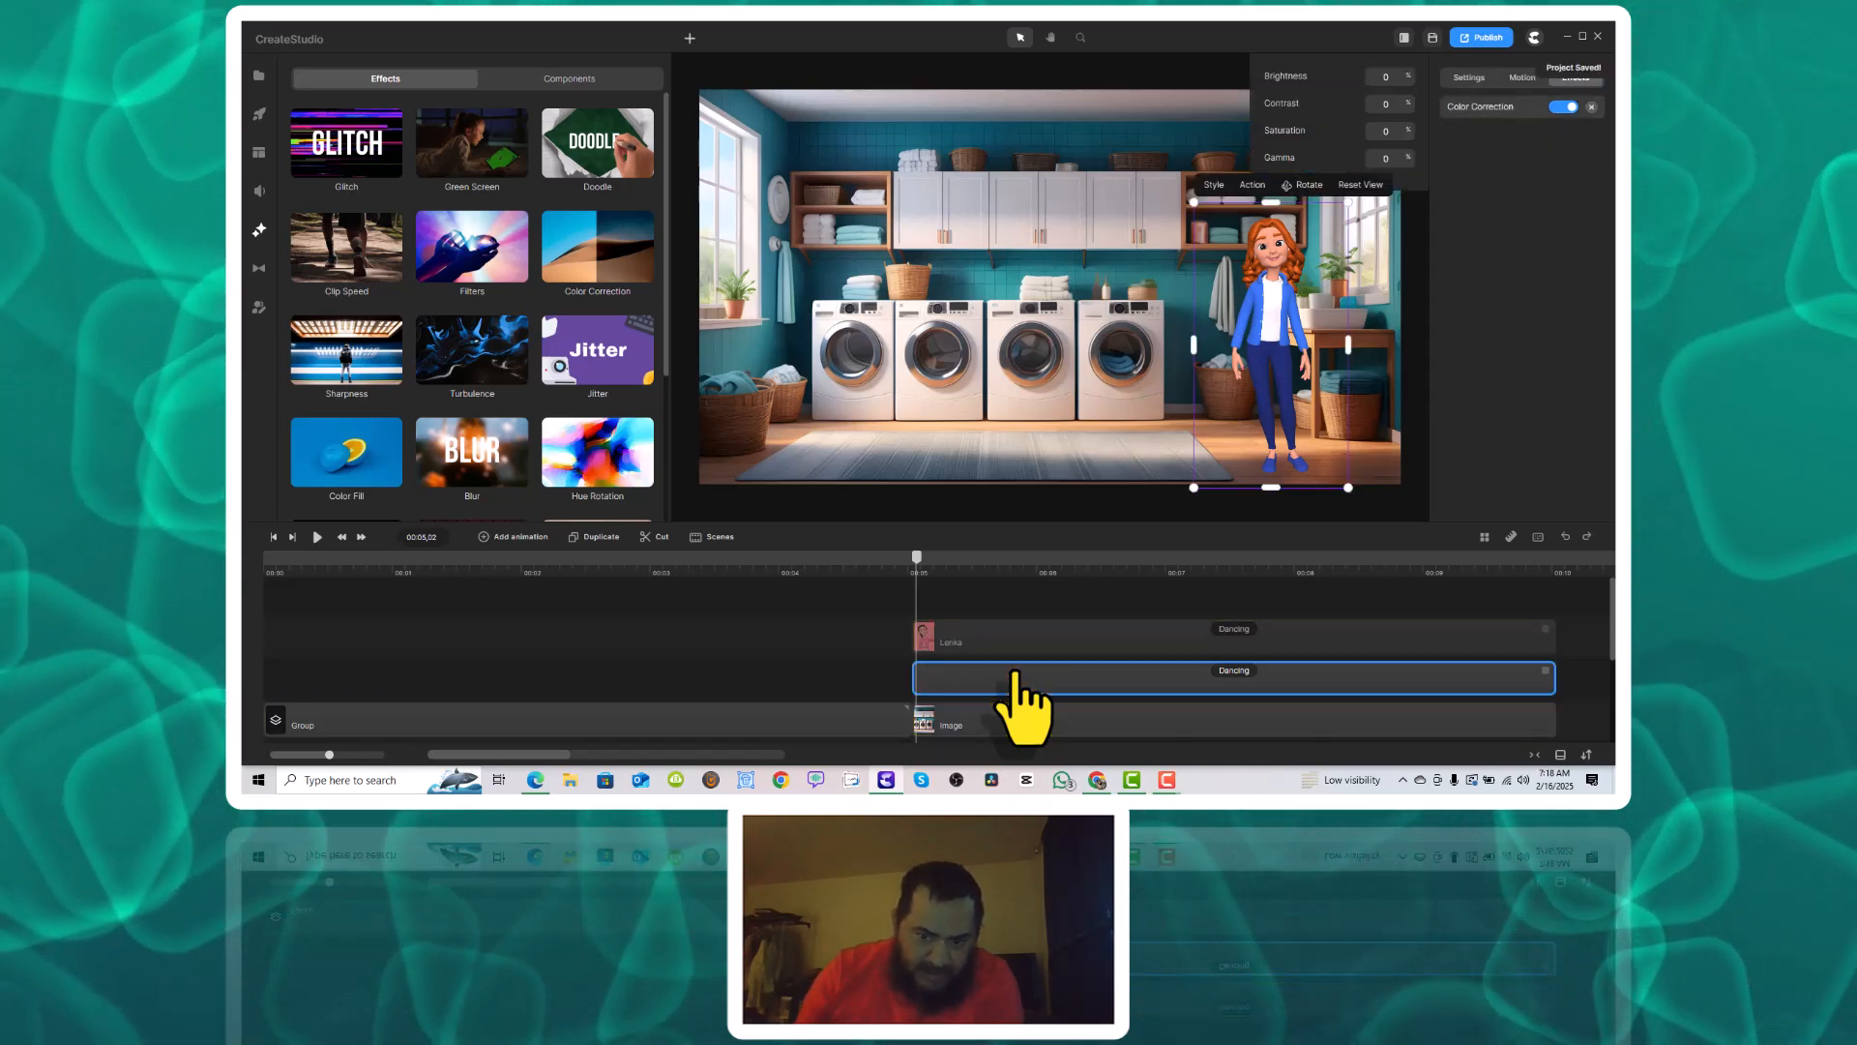
right_click(1229, 677)
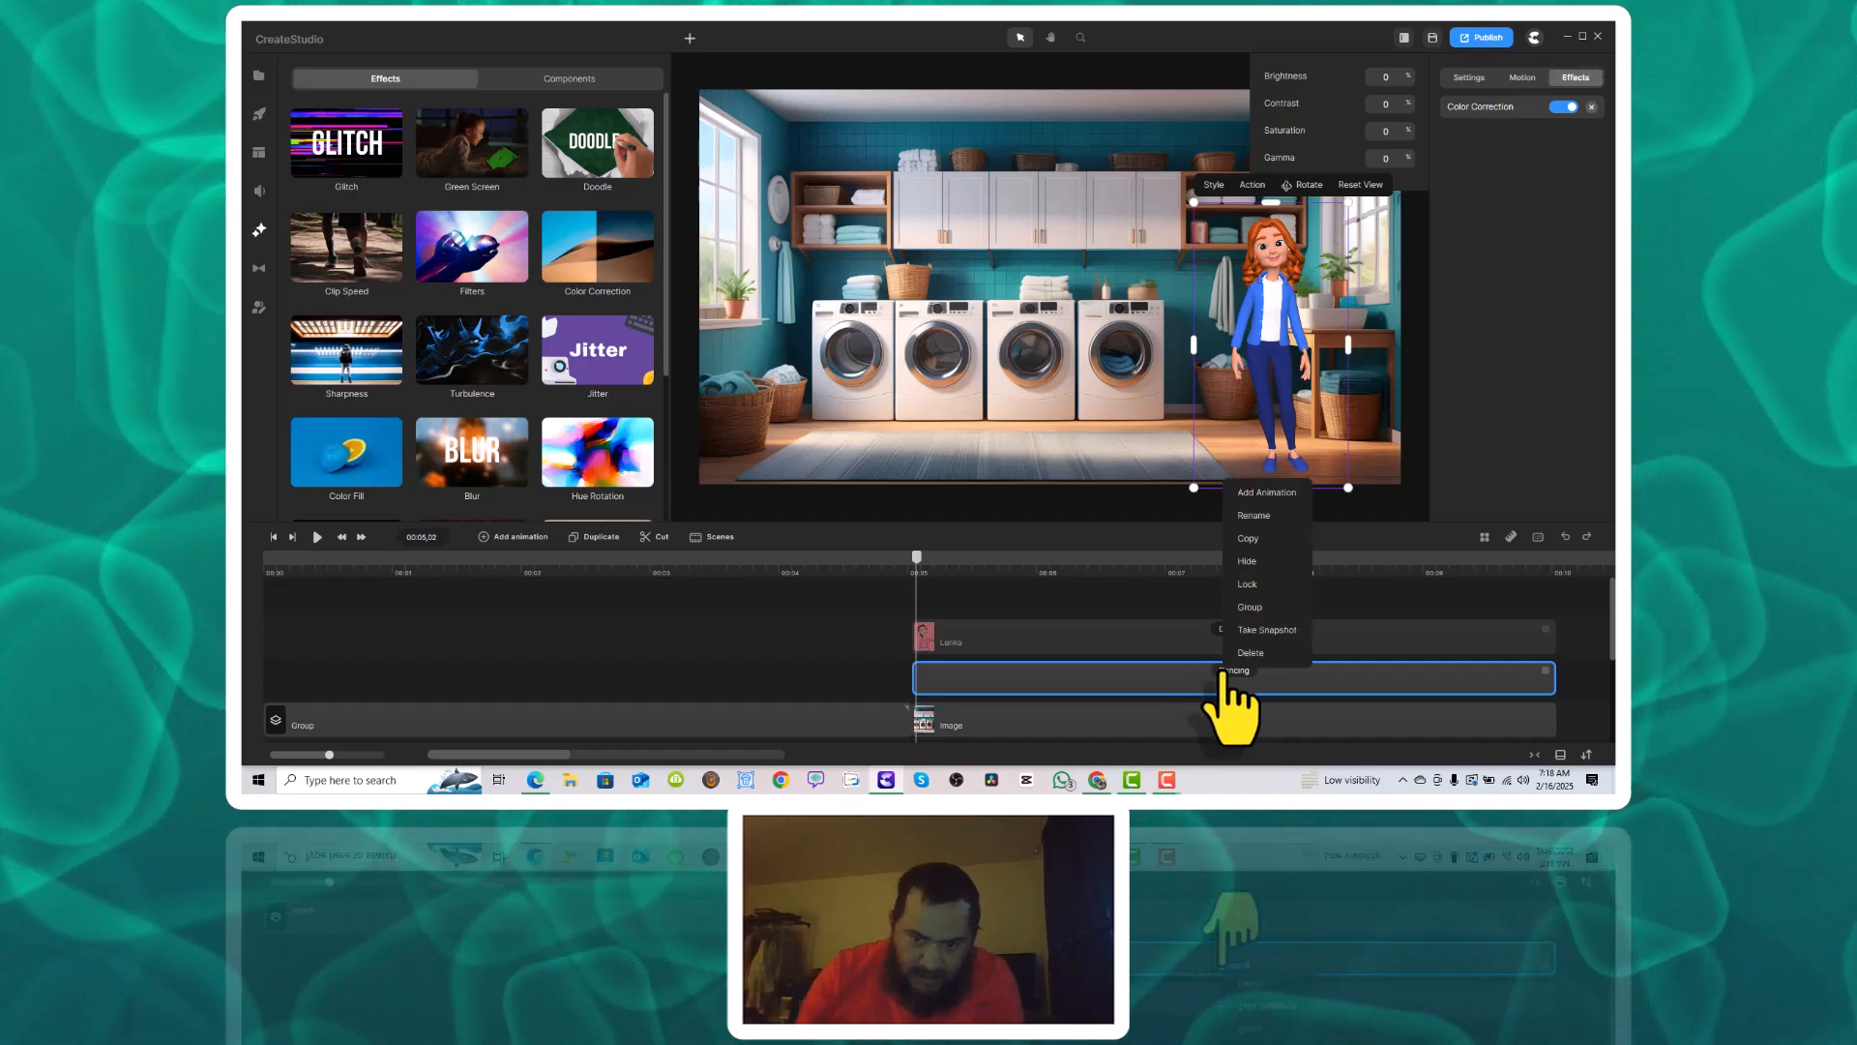
left_click(1255, 515)
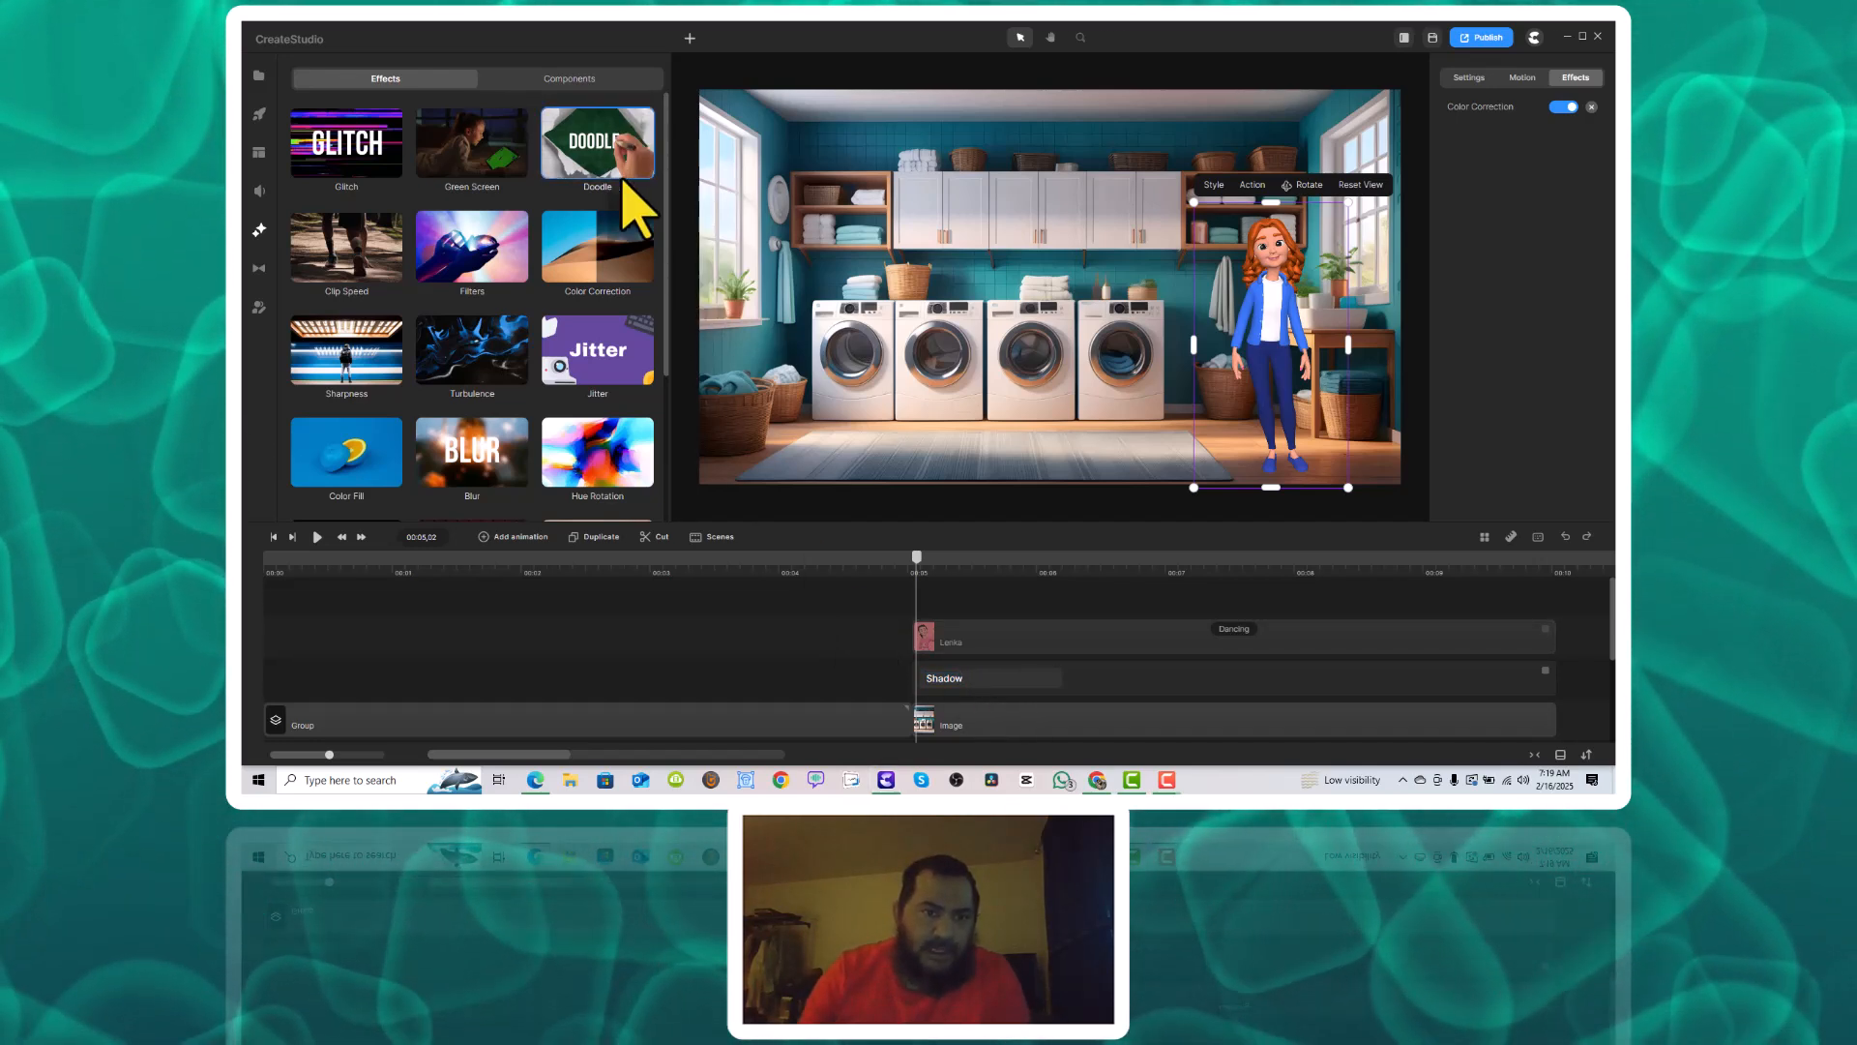
left_click_drag(619, 241, 1040, 668)
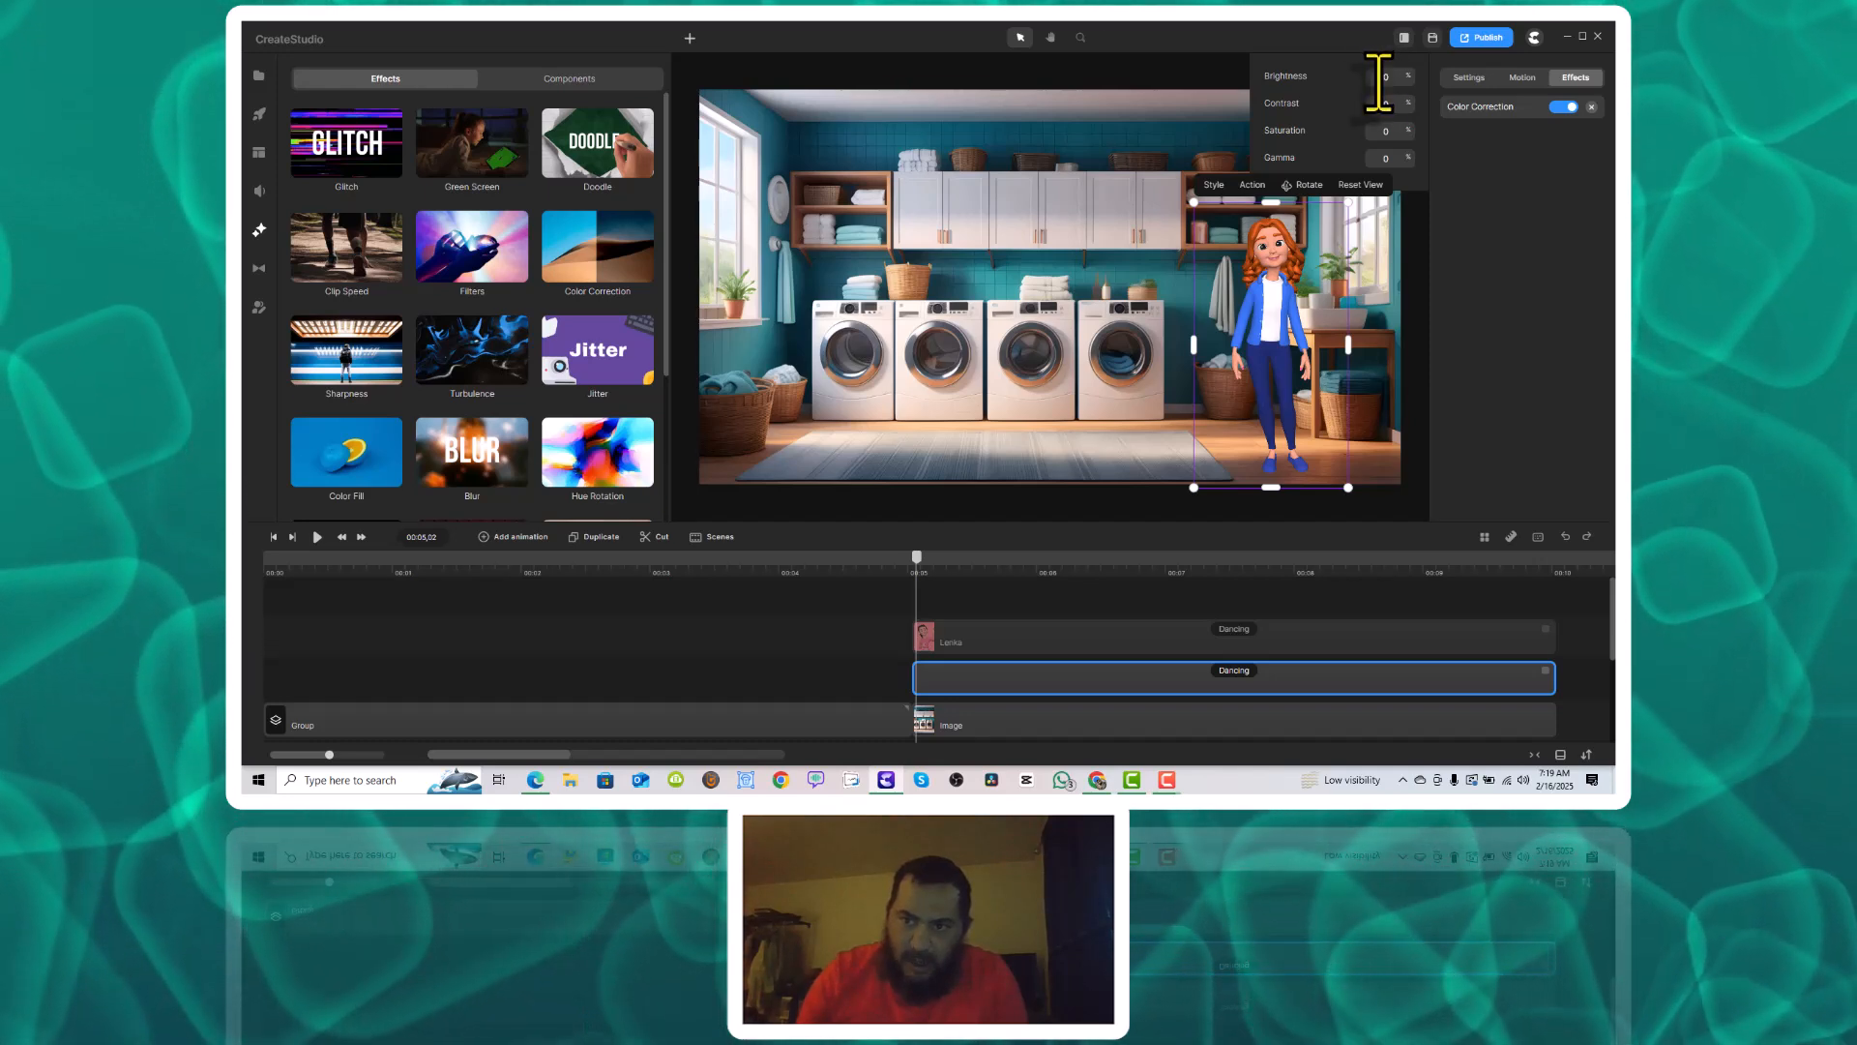
left_click_drag(1405, 73, 1311, 96)
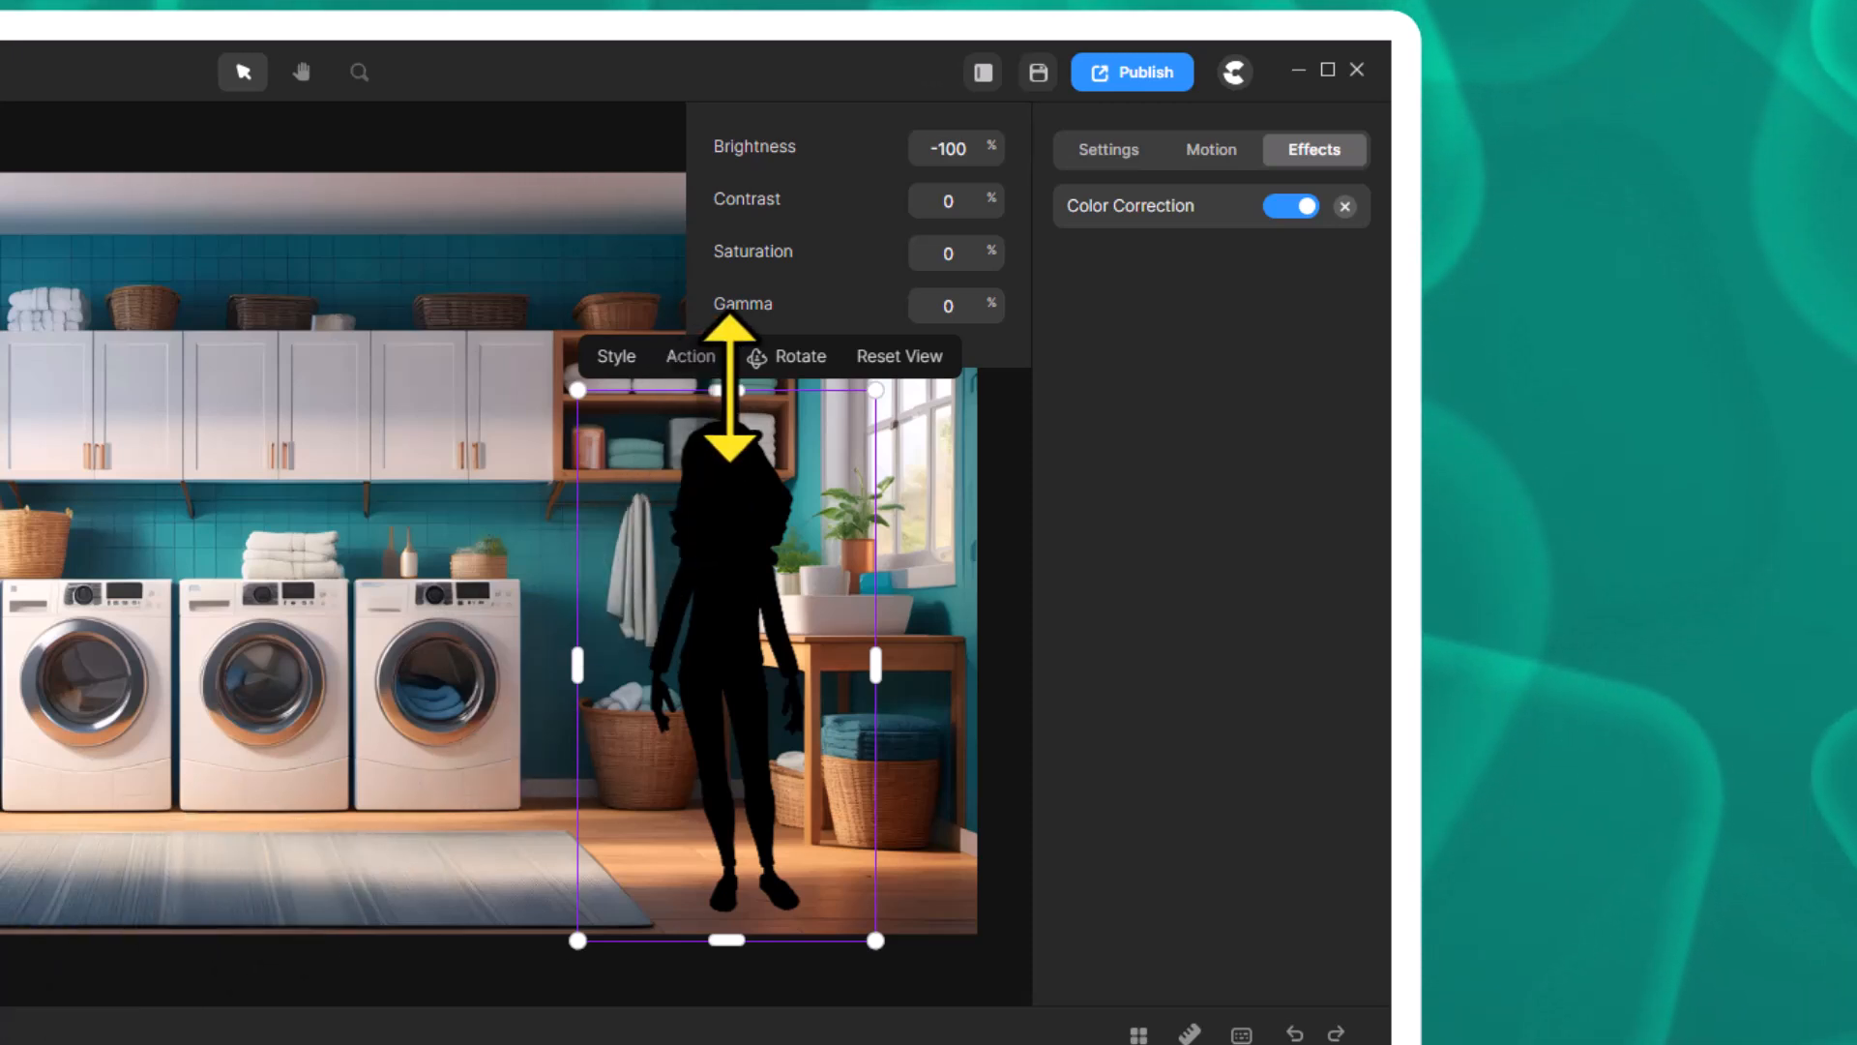
Squash the black silhouette vertically and skew its upper edge leftward so it slants across the floor like a cast shadow.
left_click_drag(729, 387, 672, 657)
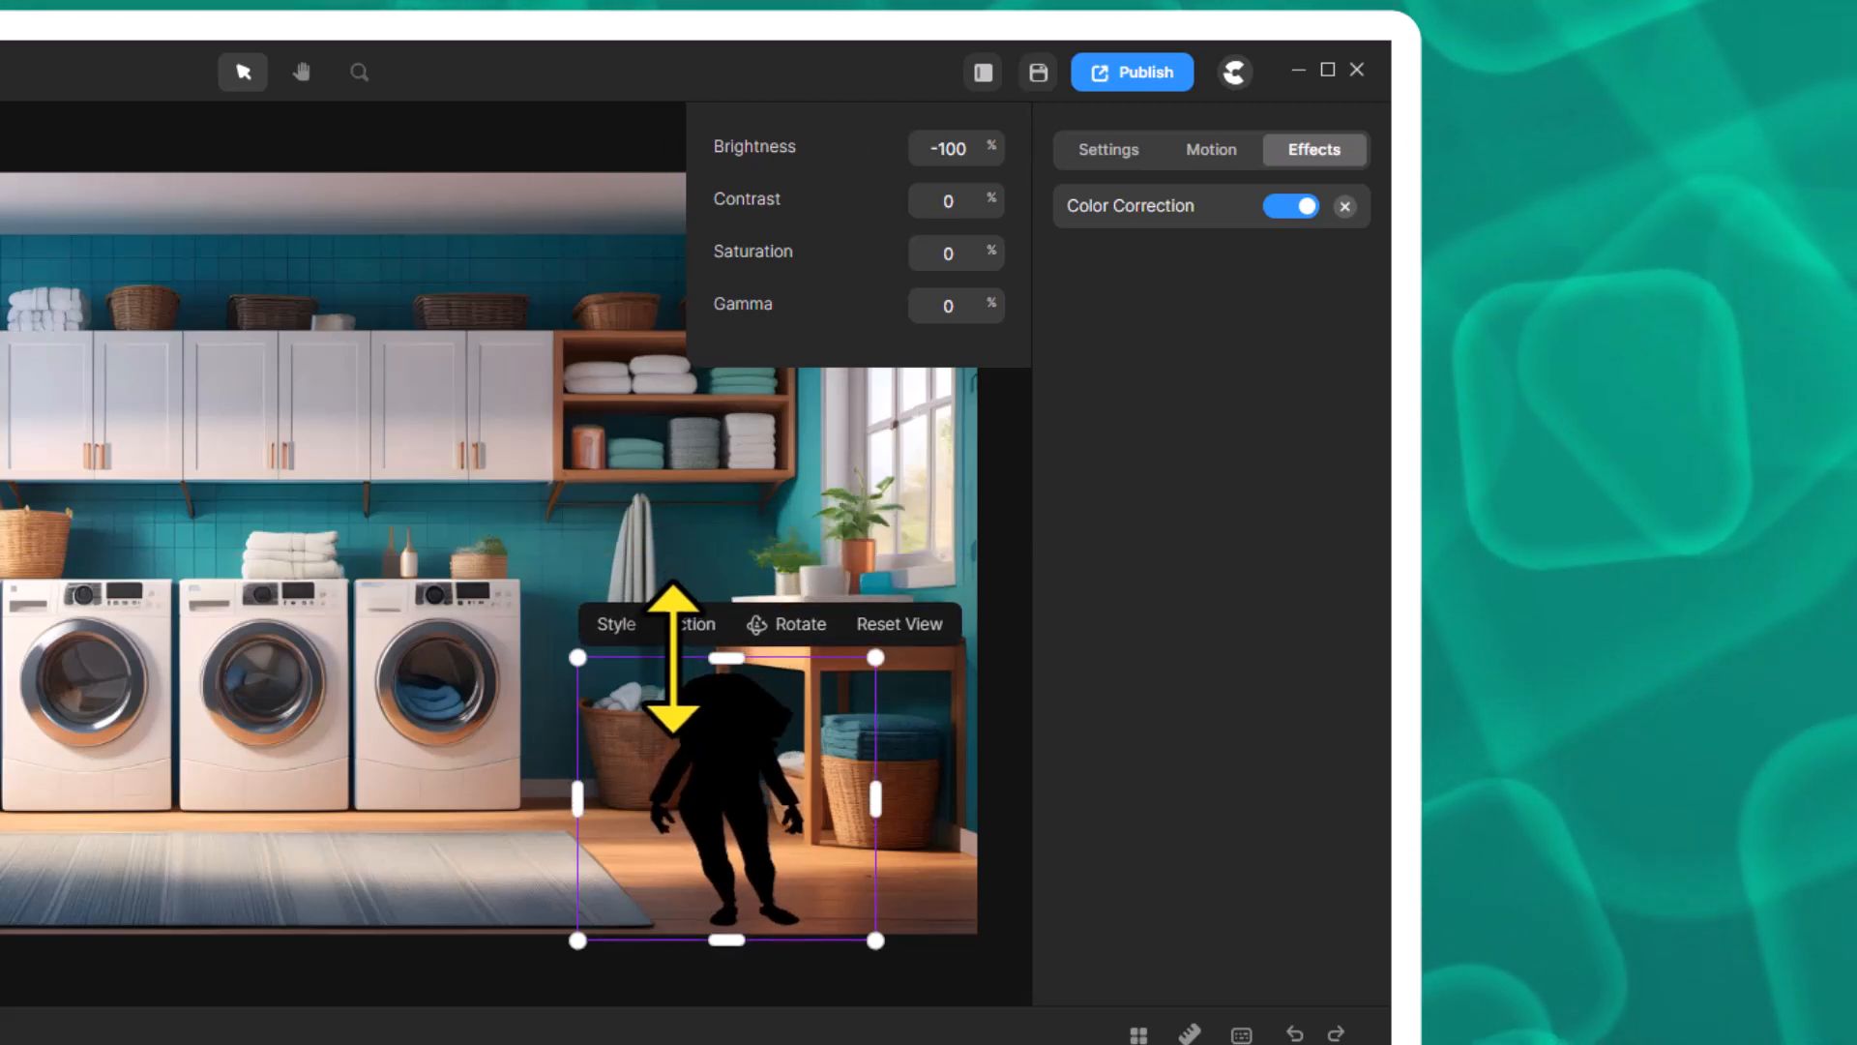
left_click_drag(672, 658, 639, 684)
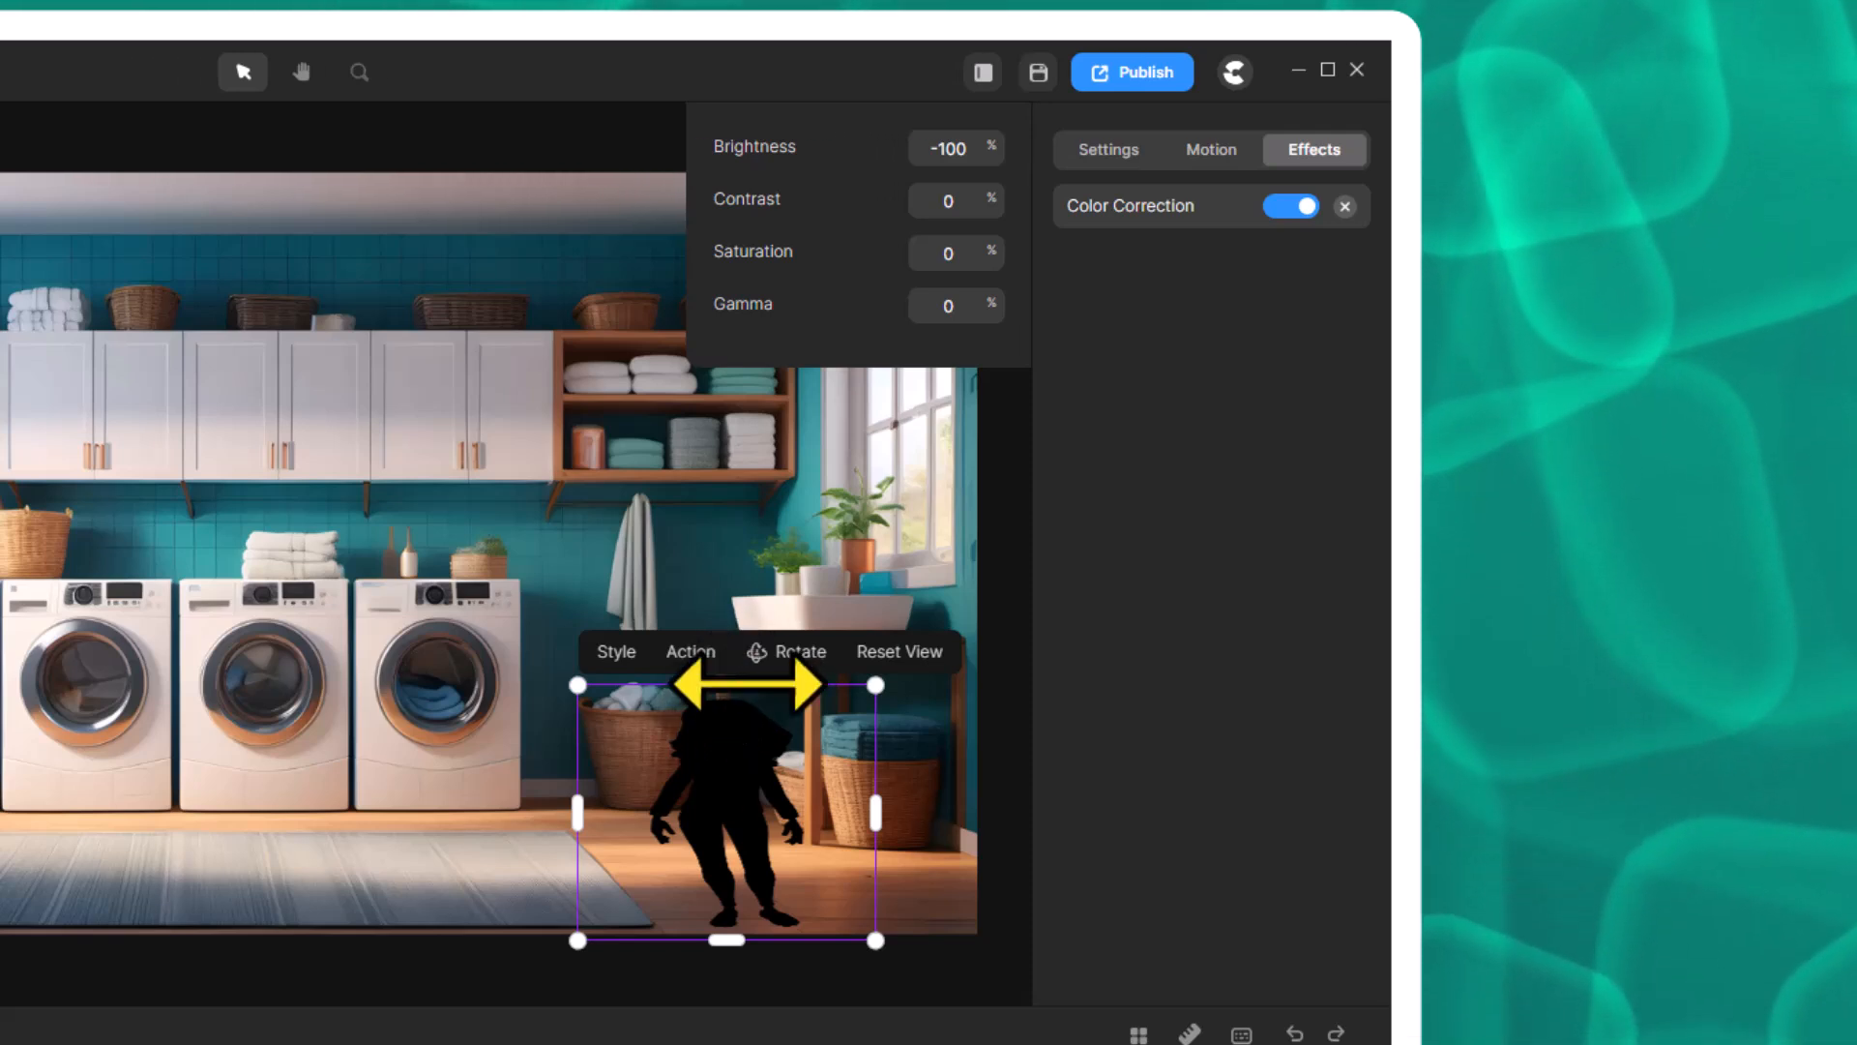
left_click_drag(725, 705, 598, 756)
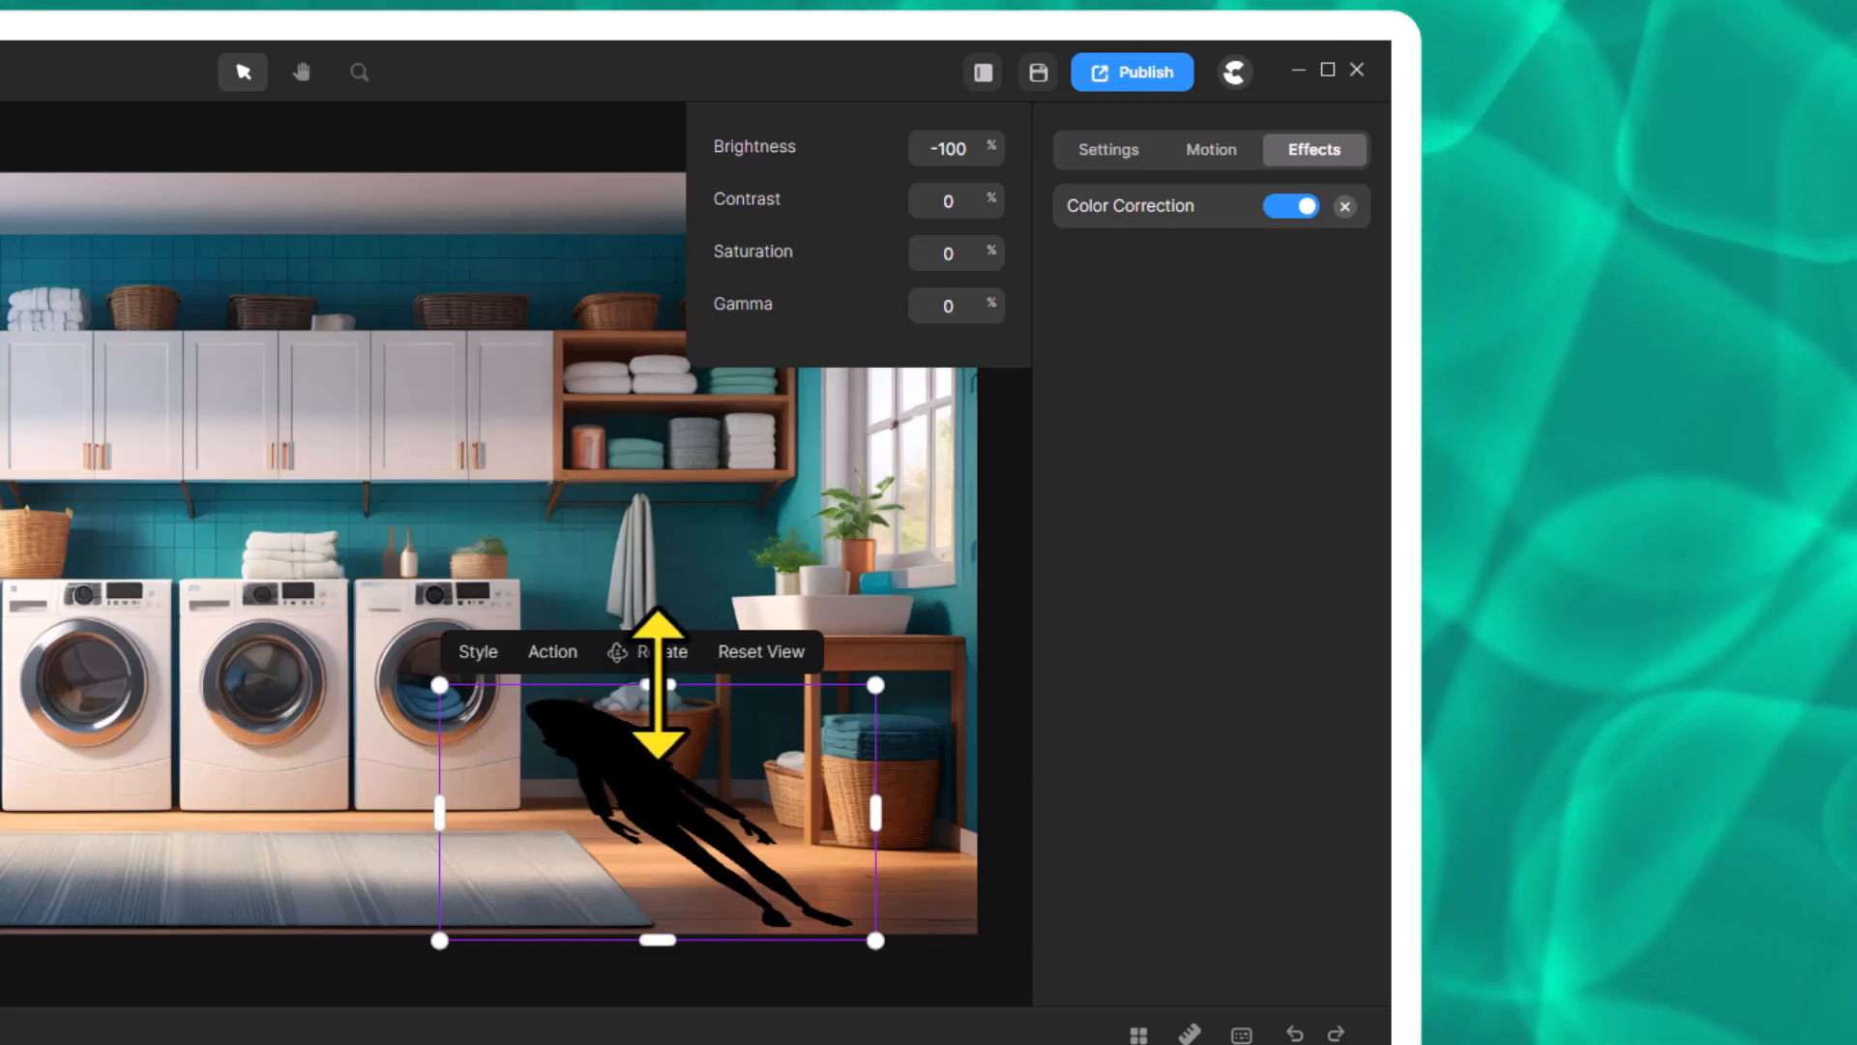
left_click_drag(657, 684, 651, 745)
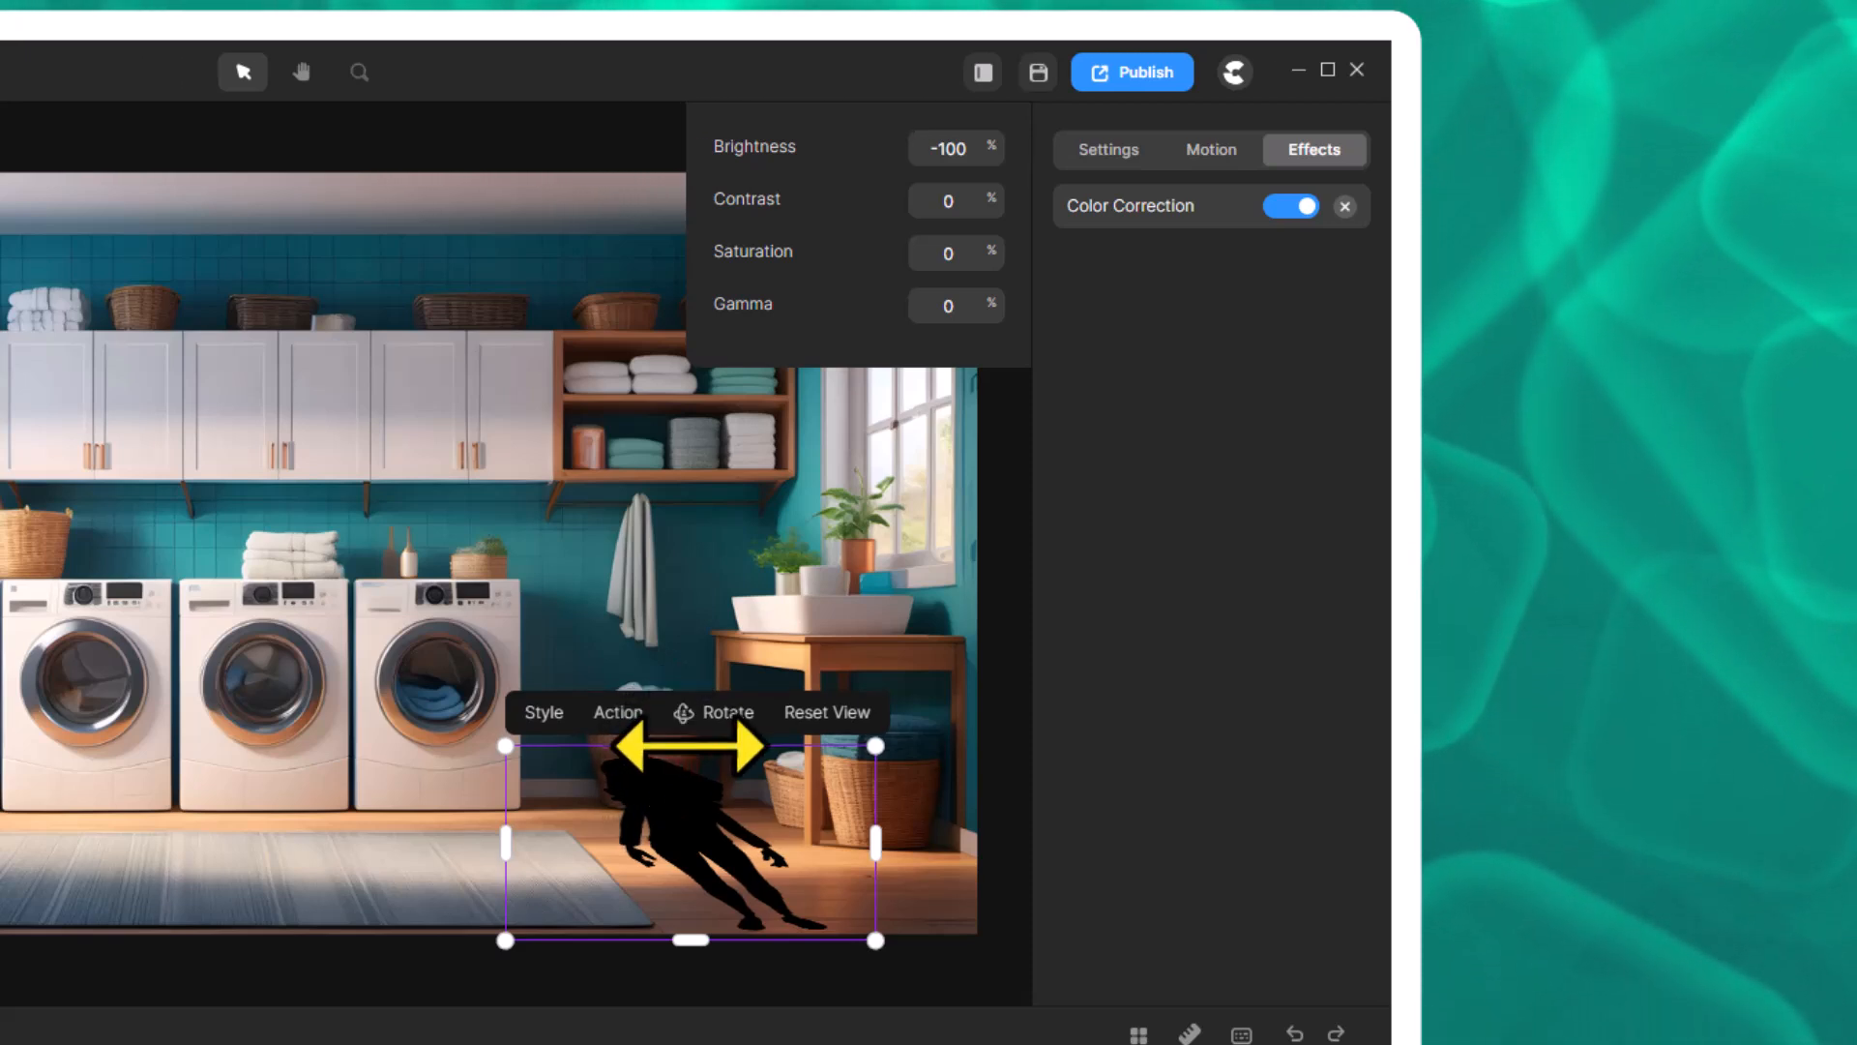
left_click_drag(505, 842, 441, 843)
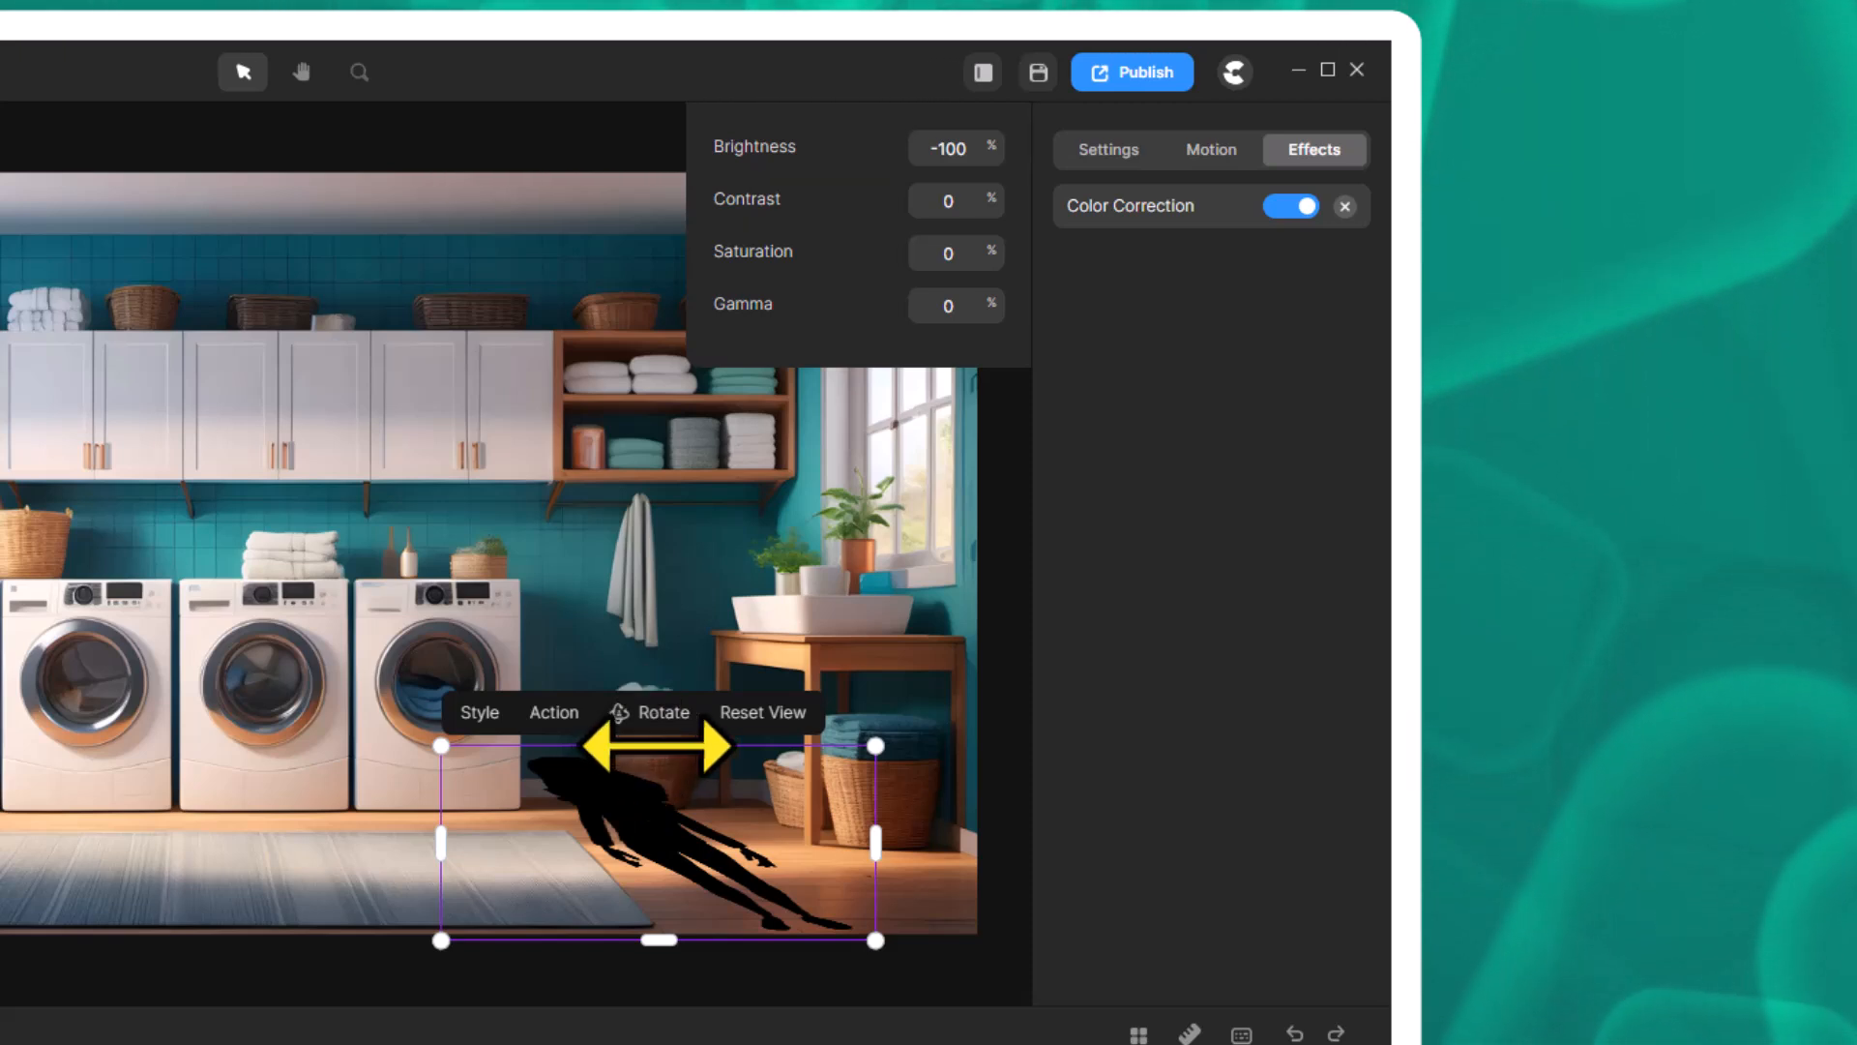
left_click_drag(656, 746, 601, 764)
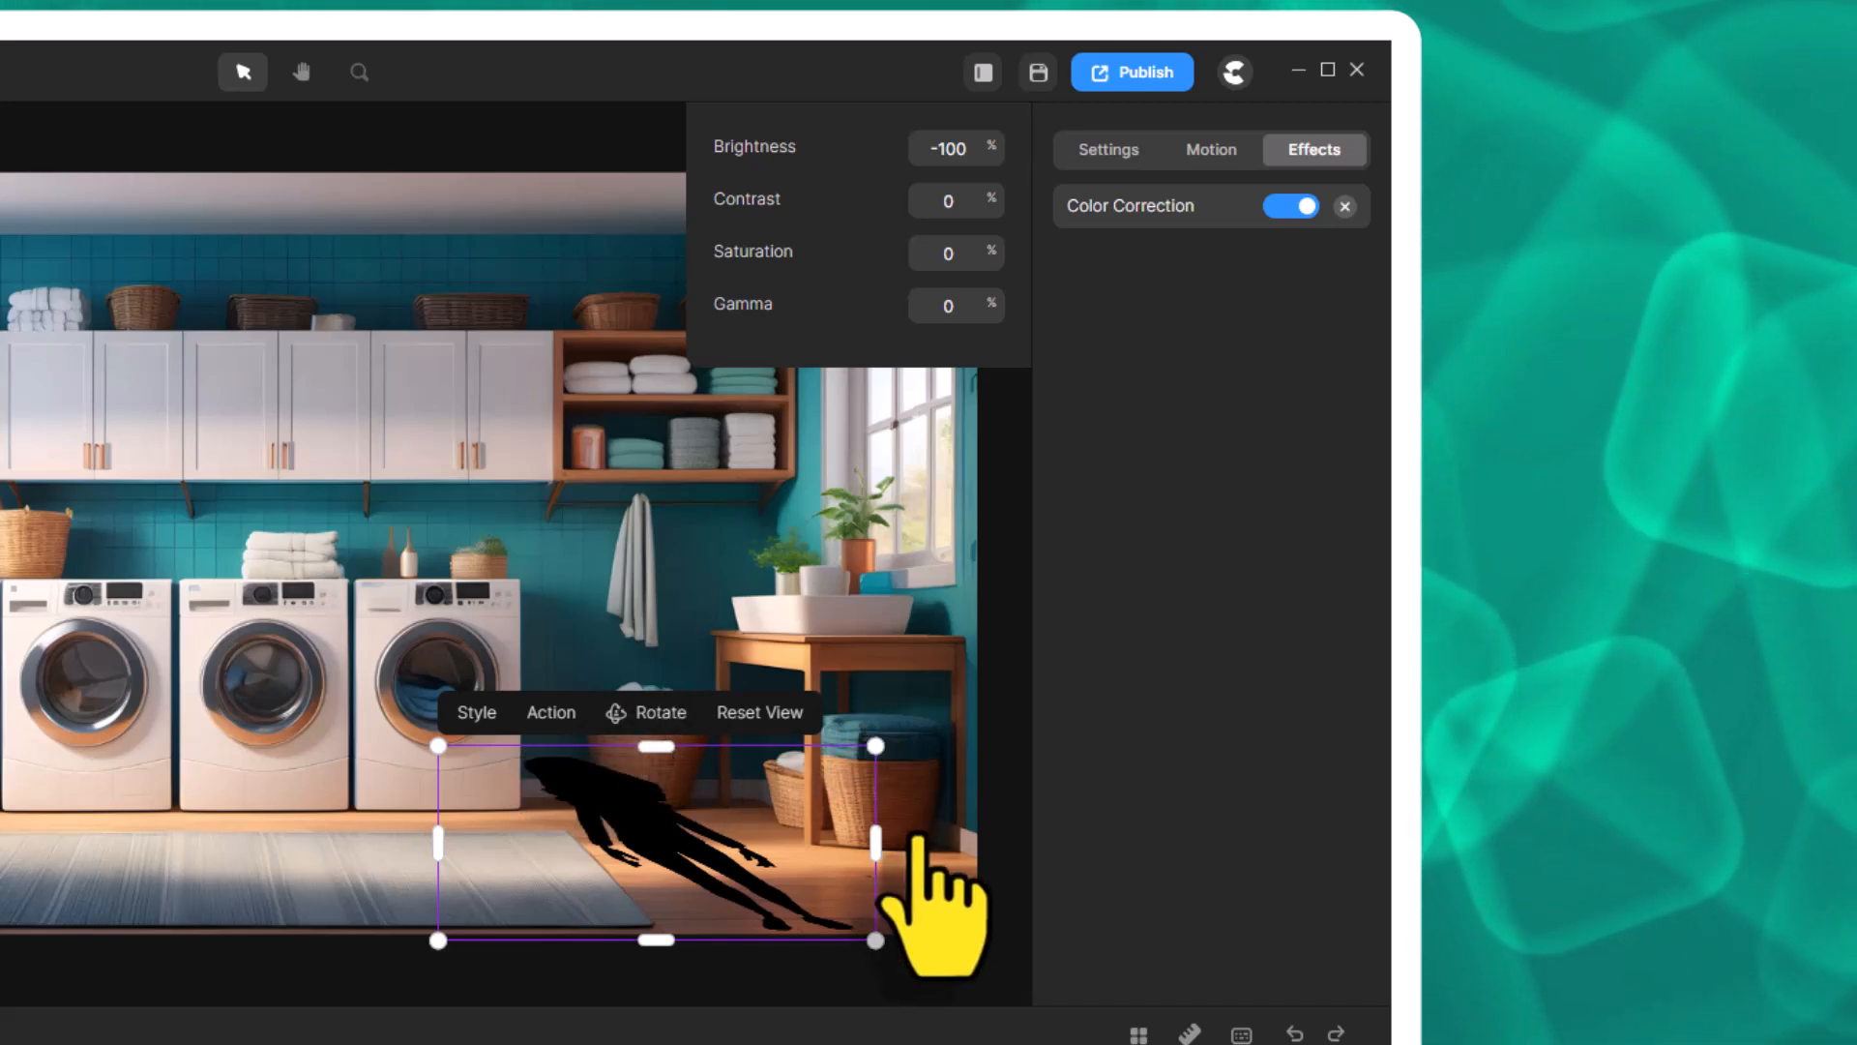
Unhide the upper red-haired character layer and move the character slightly right and down so her feet meet the shadow's feet.
left_click(917, 838)
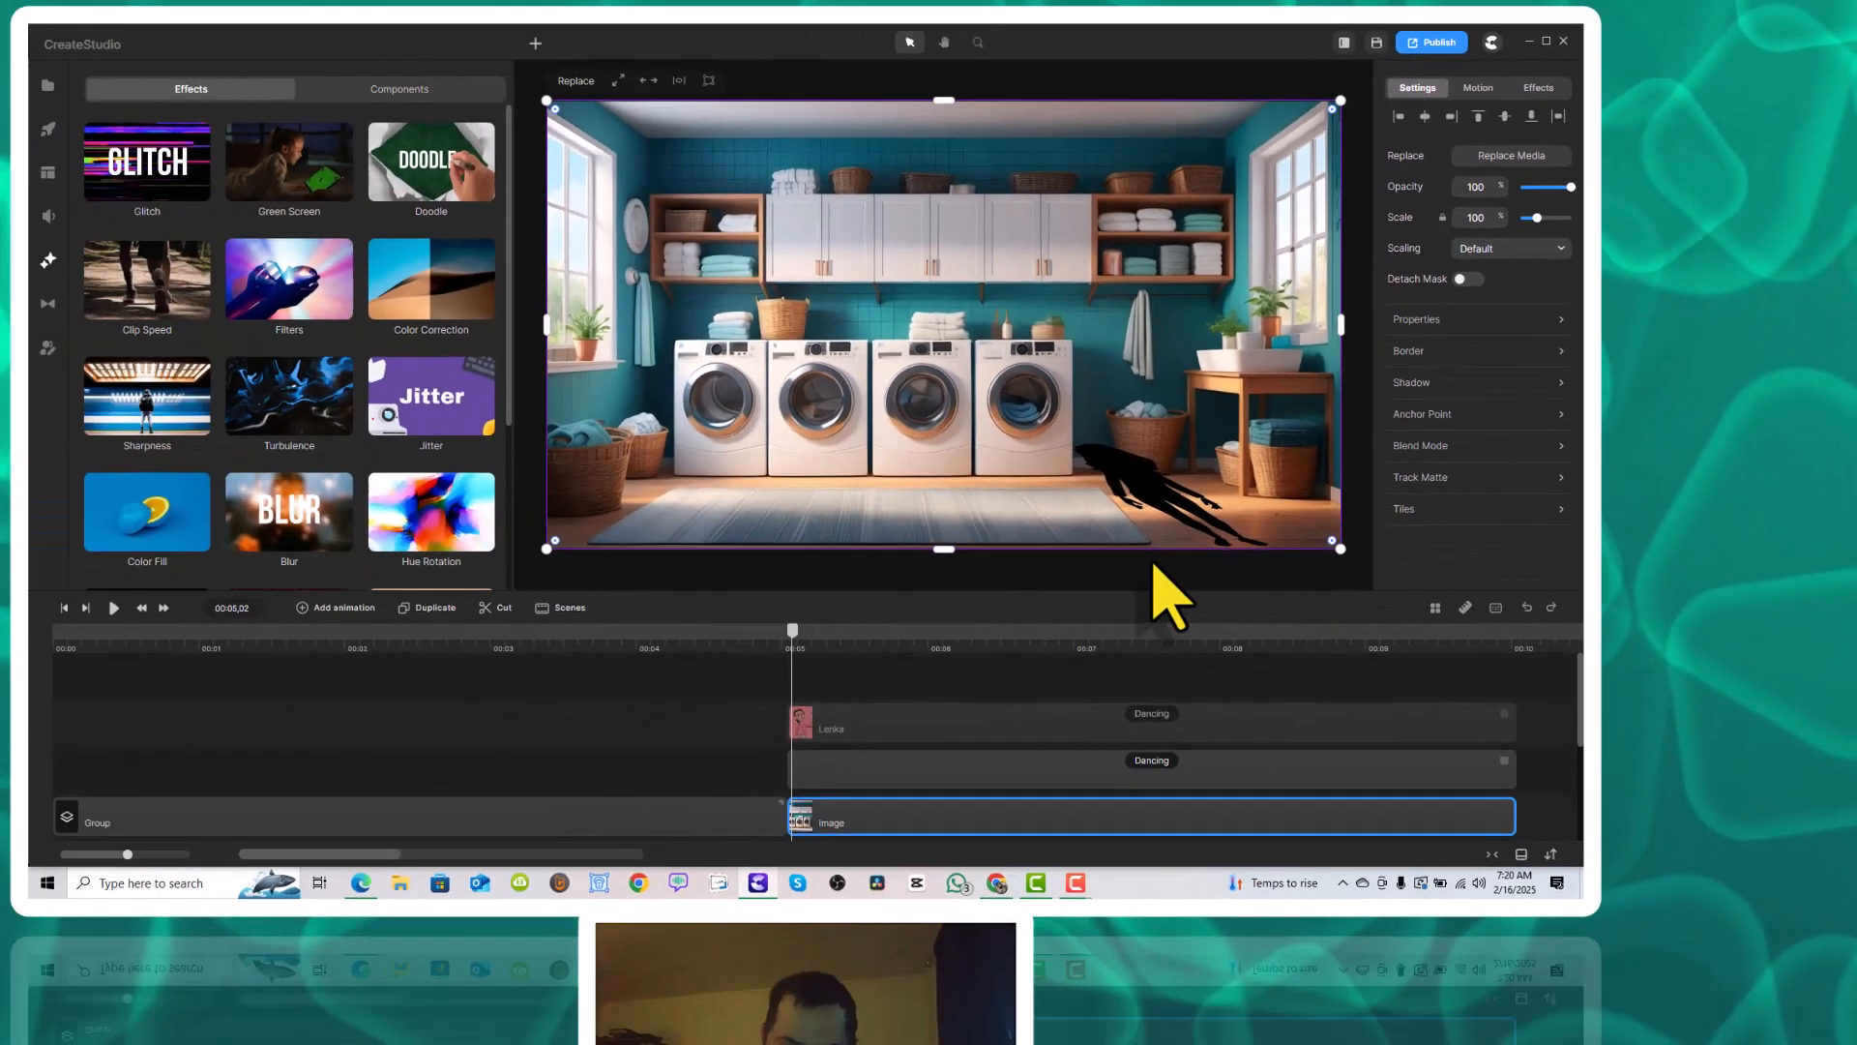
left_click(734, 784)
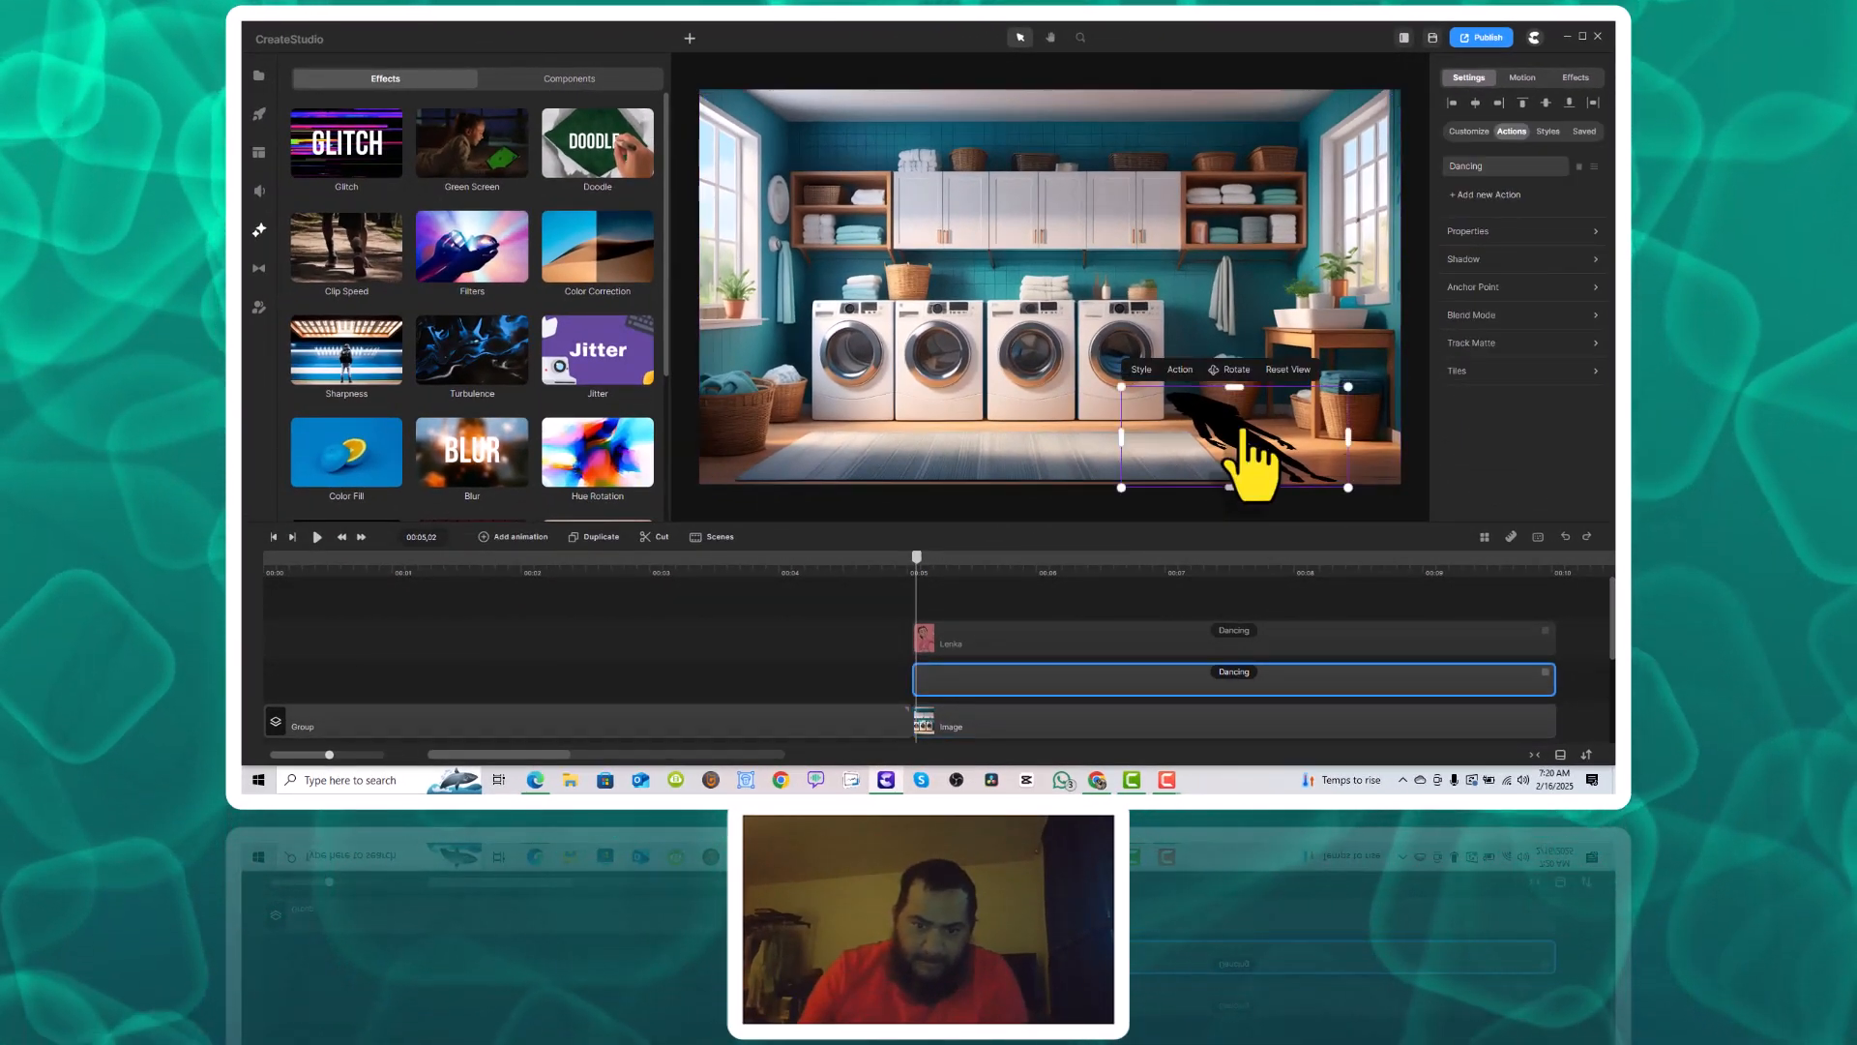
left_click(1255, 635, "shift")
right_click(1256, 635)
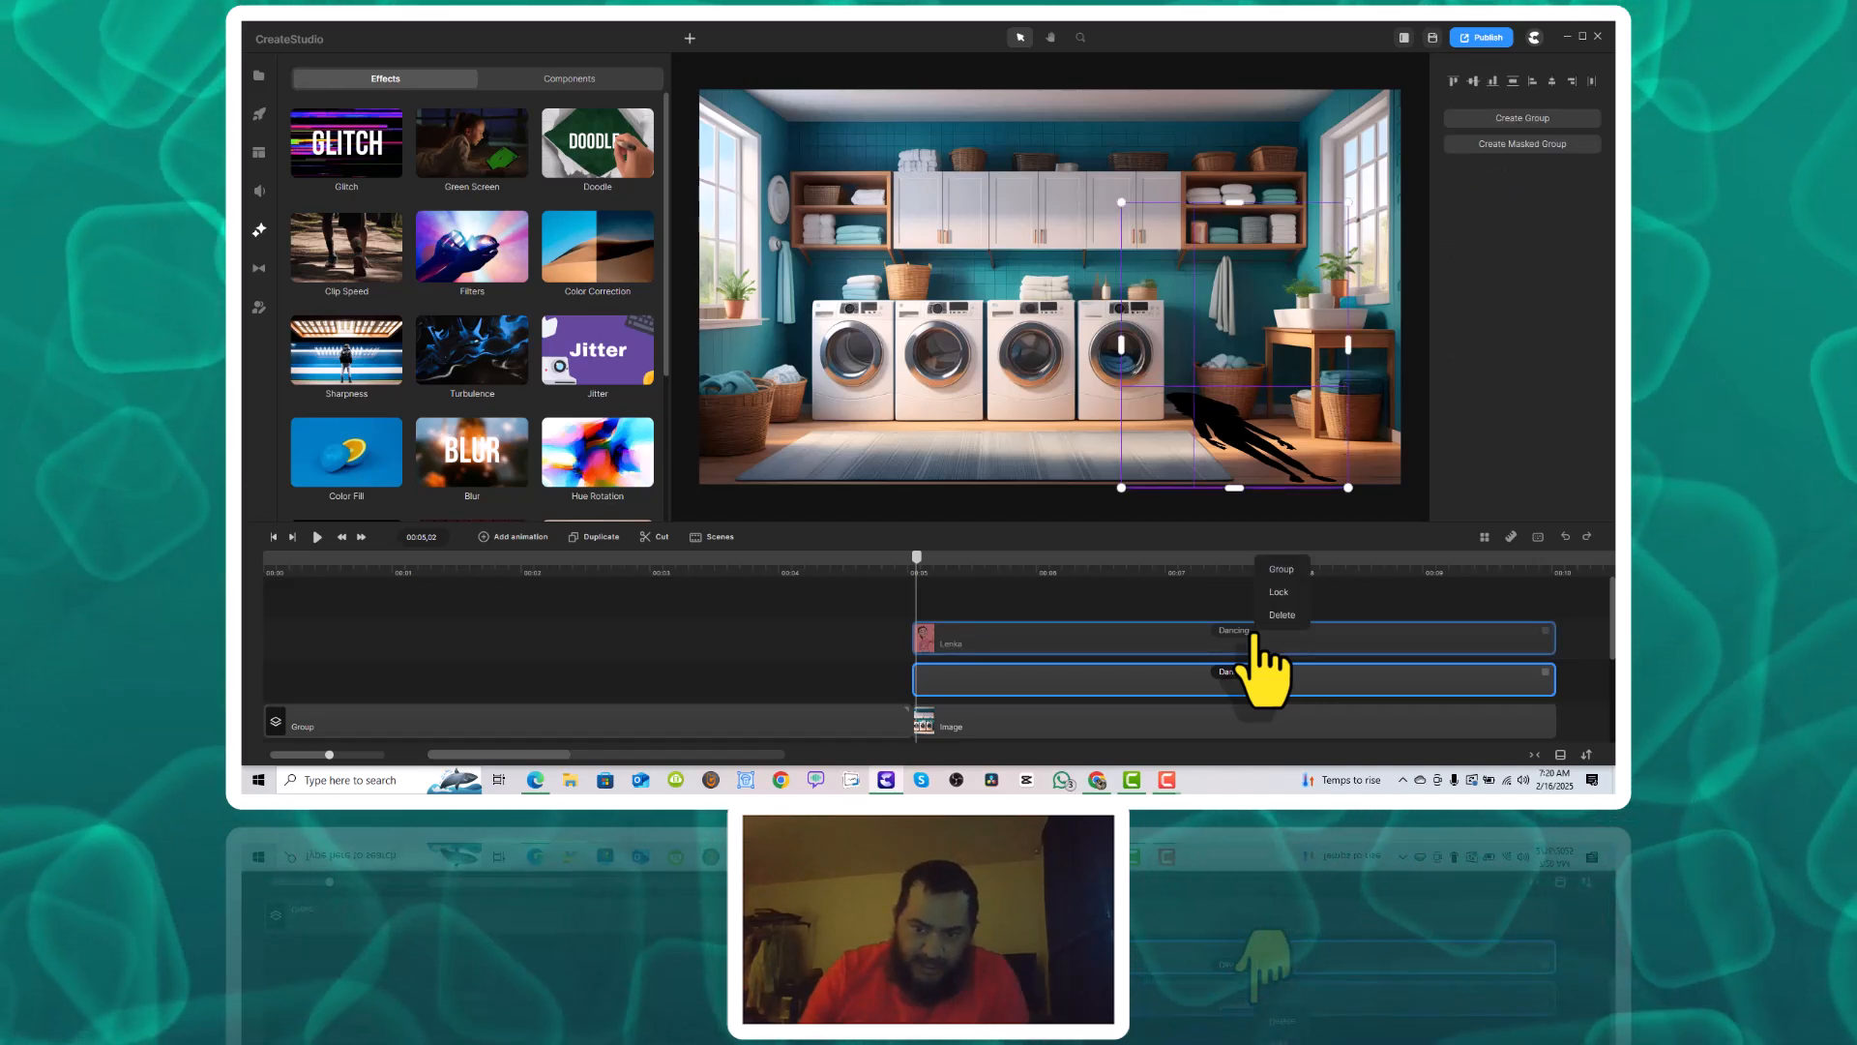
left_click(1255, 634)
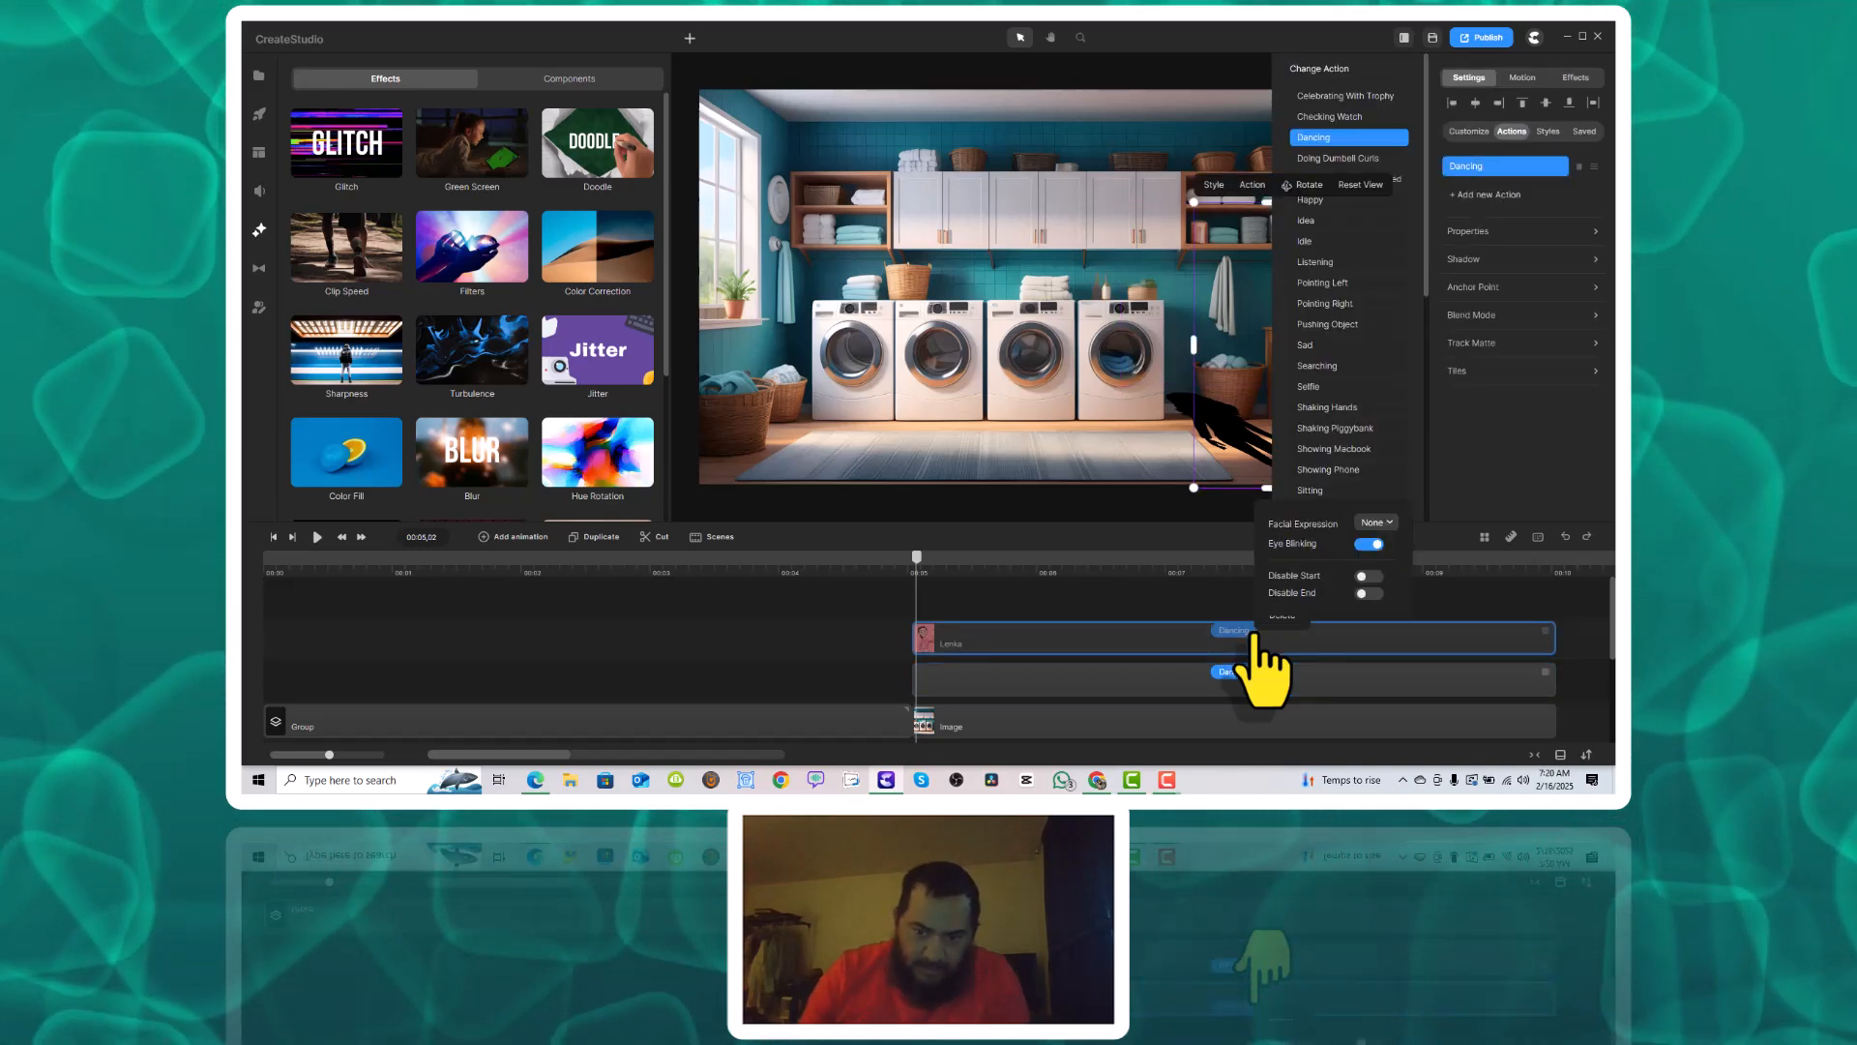
right_click(1211, 650)
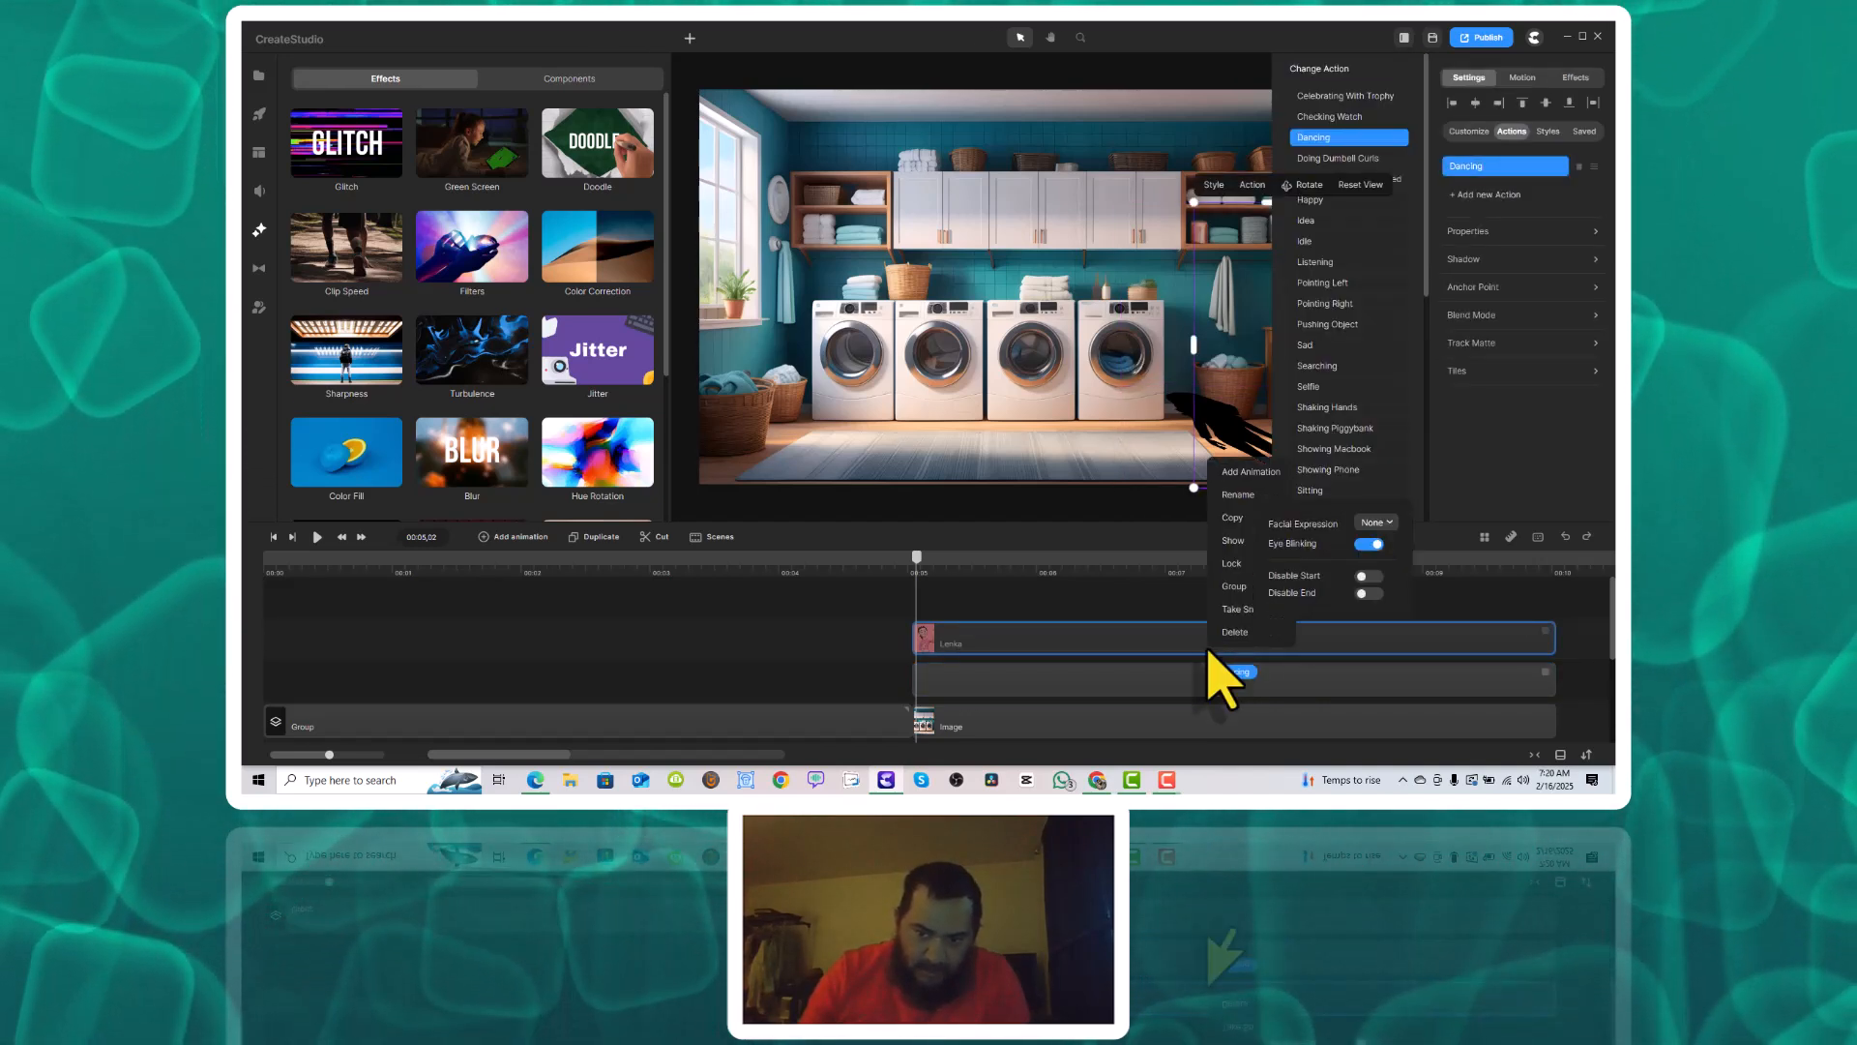
left_click(1226, 541)
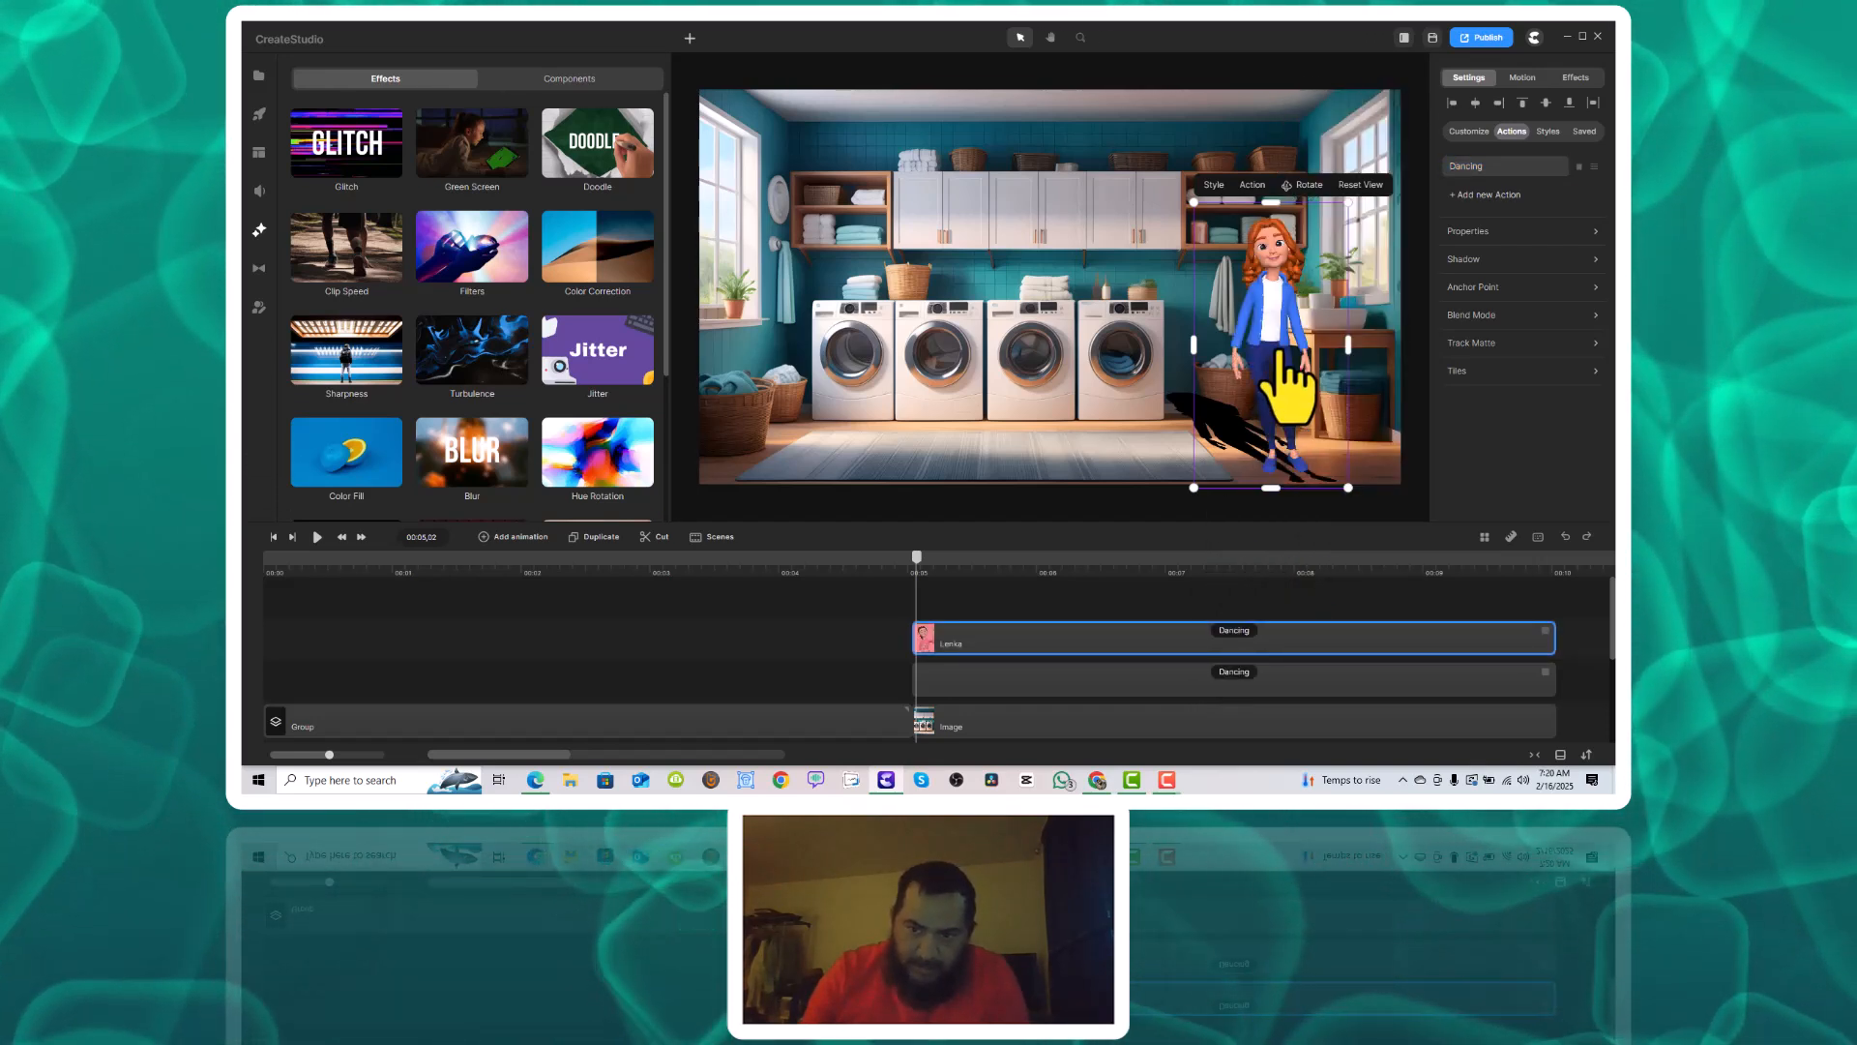
left_click_drag(1280, 350, 1304, 360)
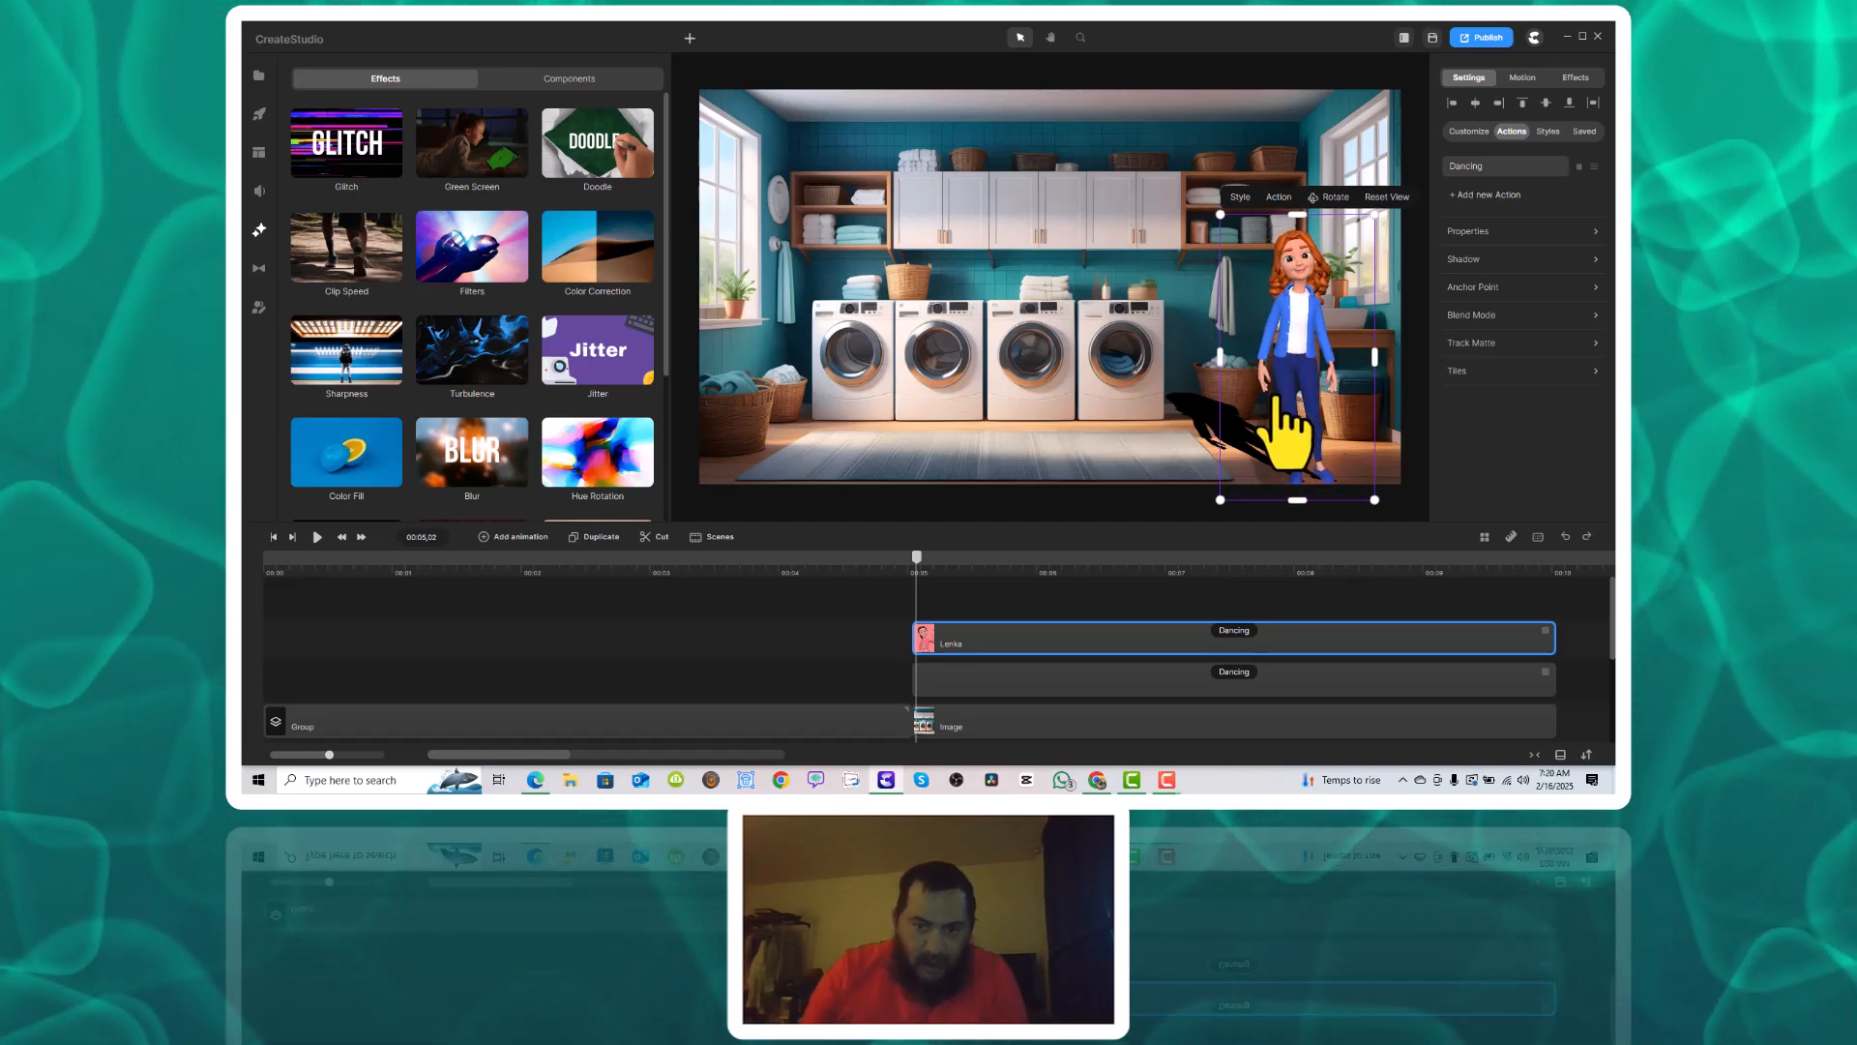
Try to set the black shadow silhouette's opacity to 65%.
left_click(1208, 425)
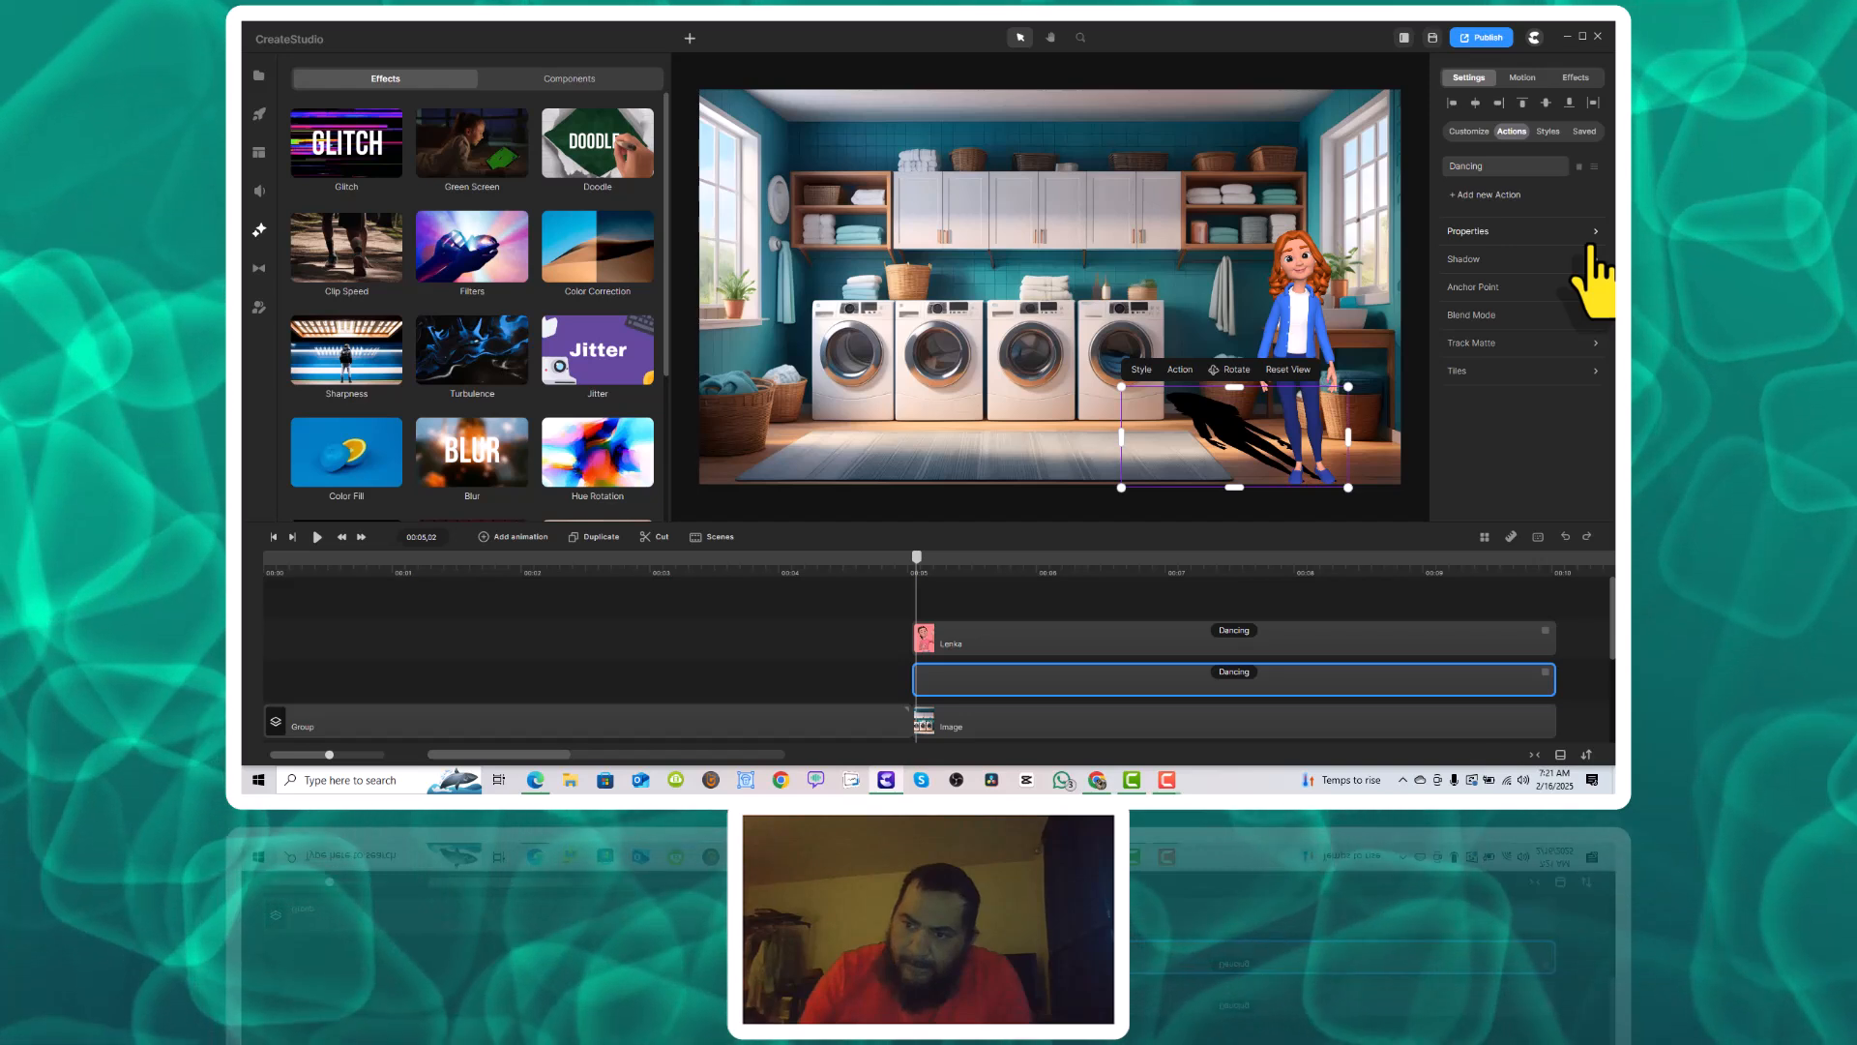
left_click(1591, 237)
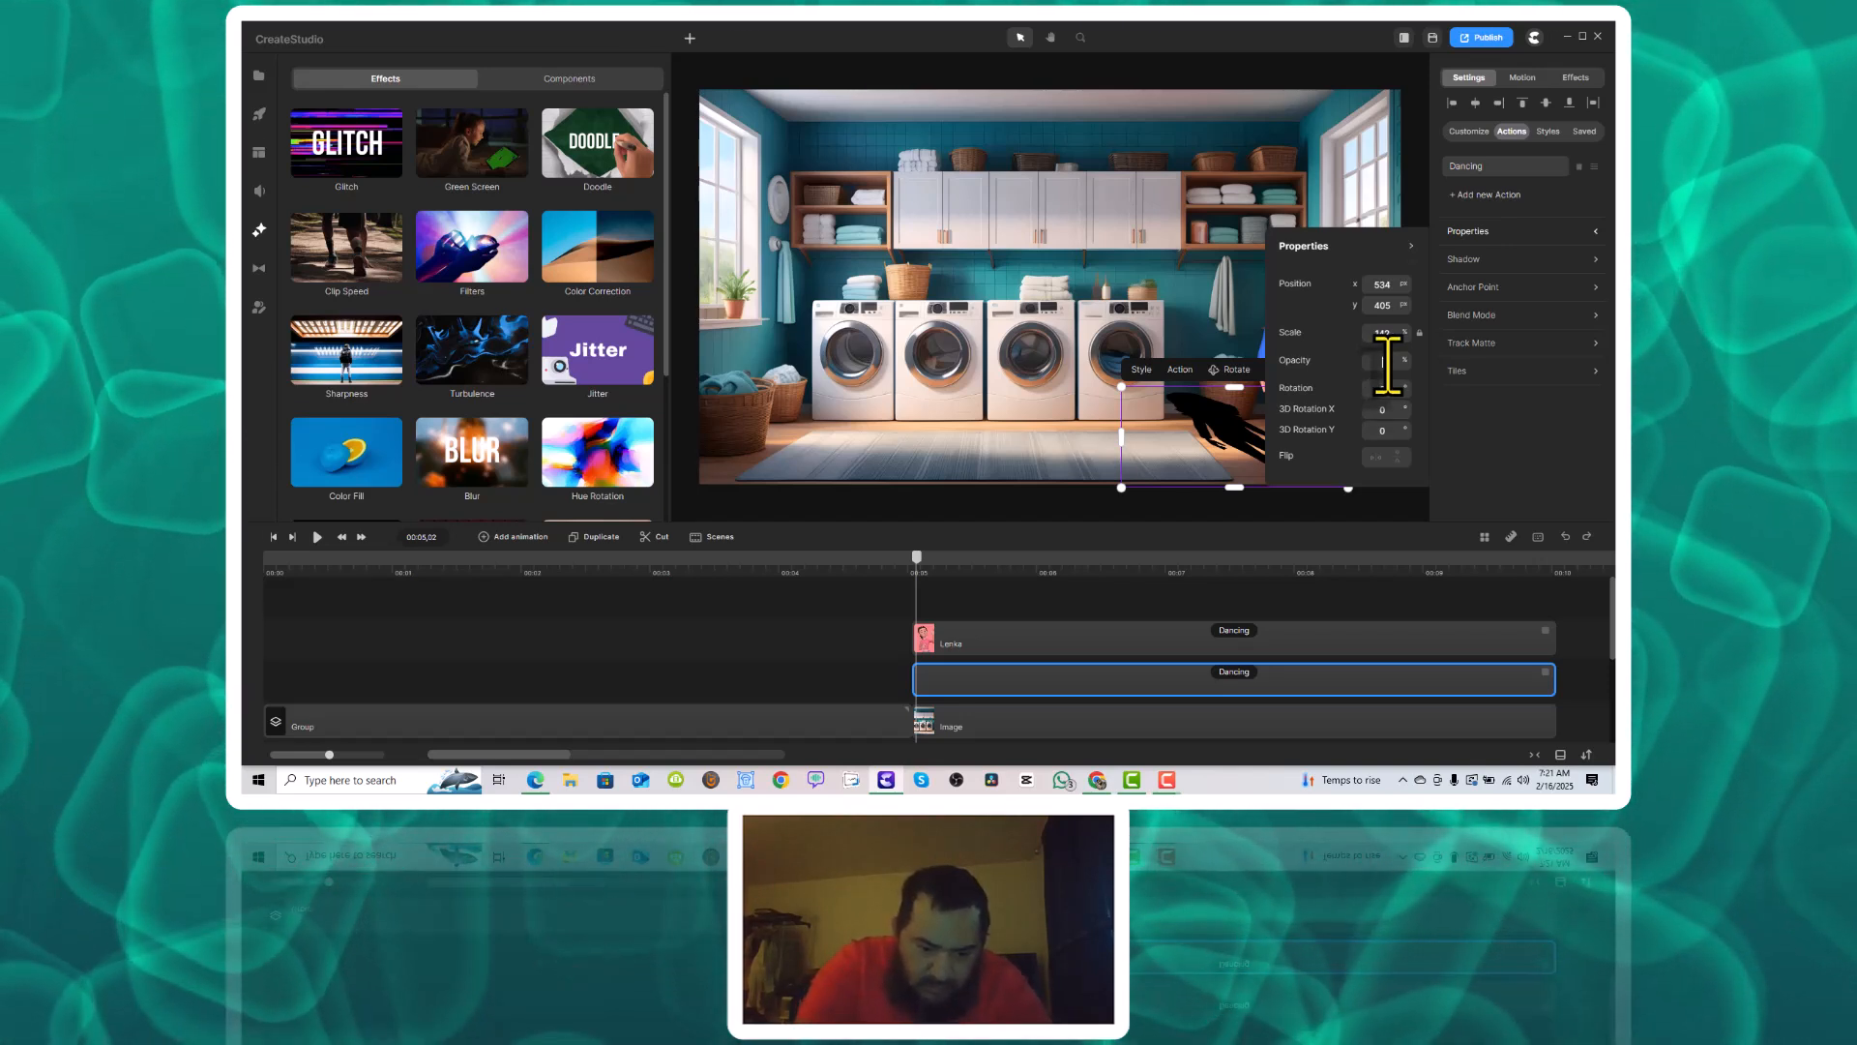
type("65")
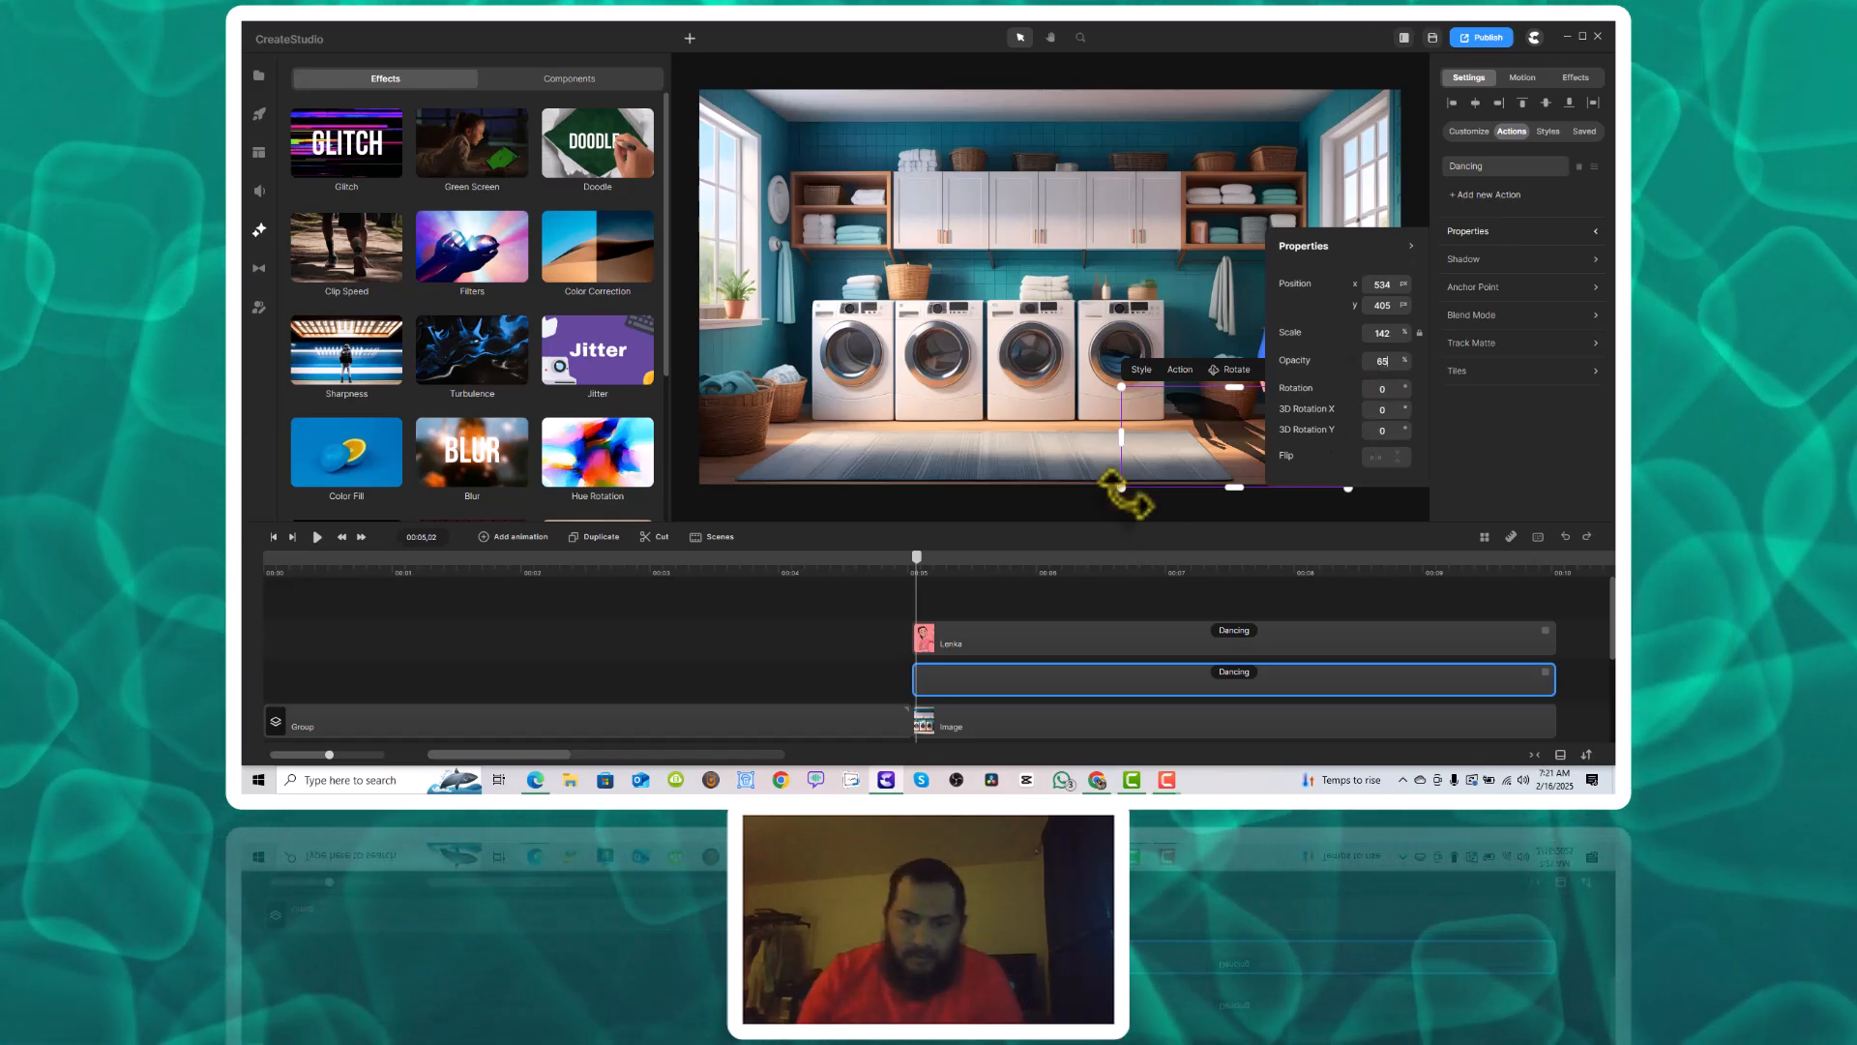
left_click(1064, 474)
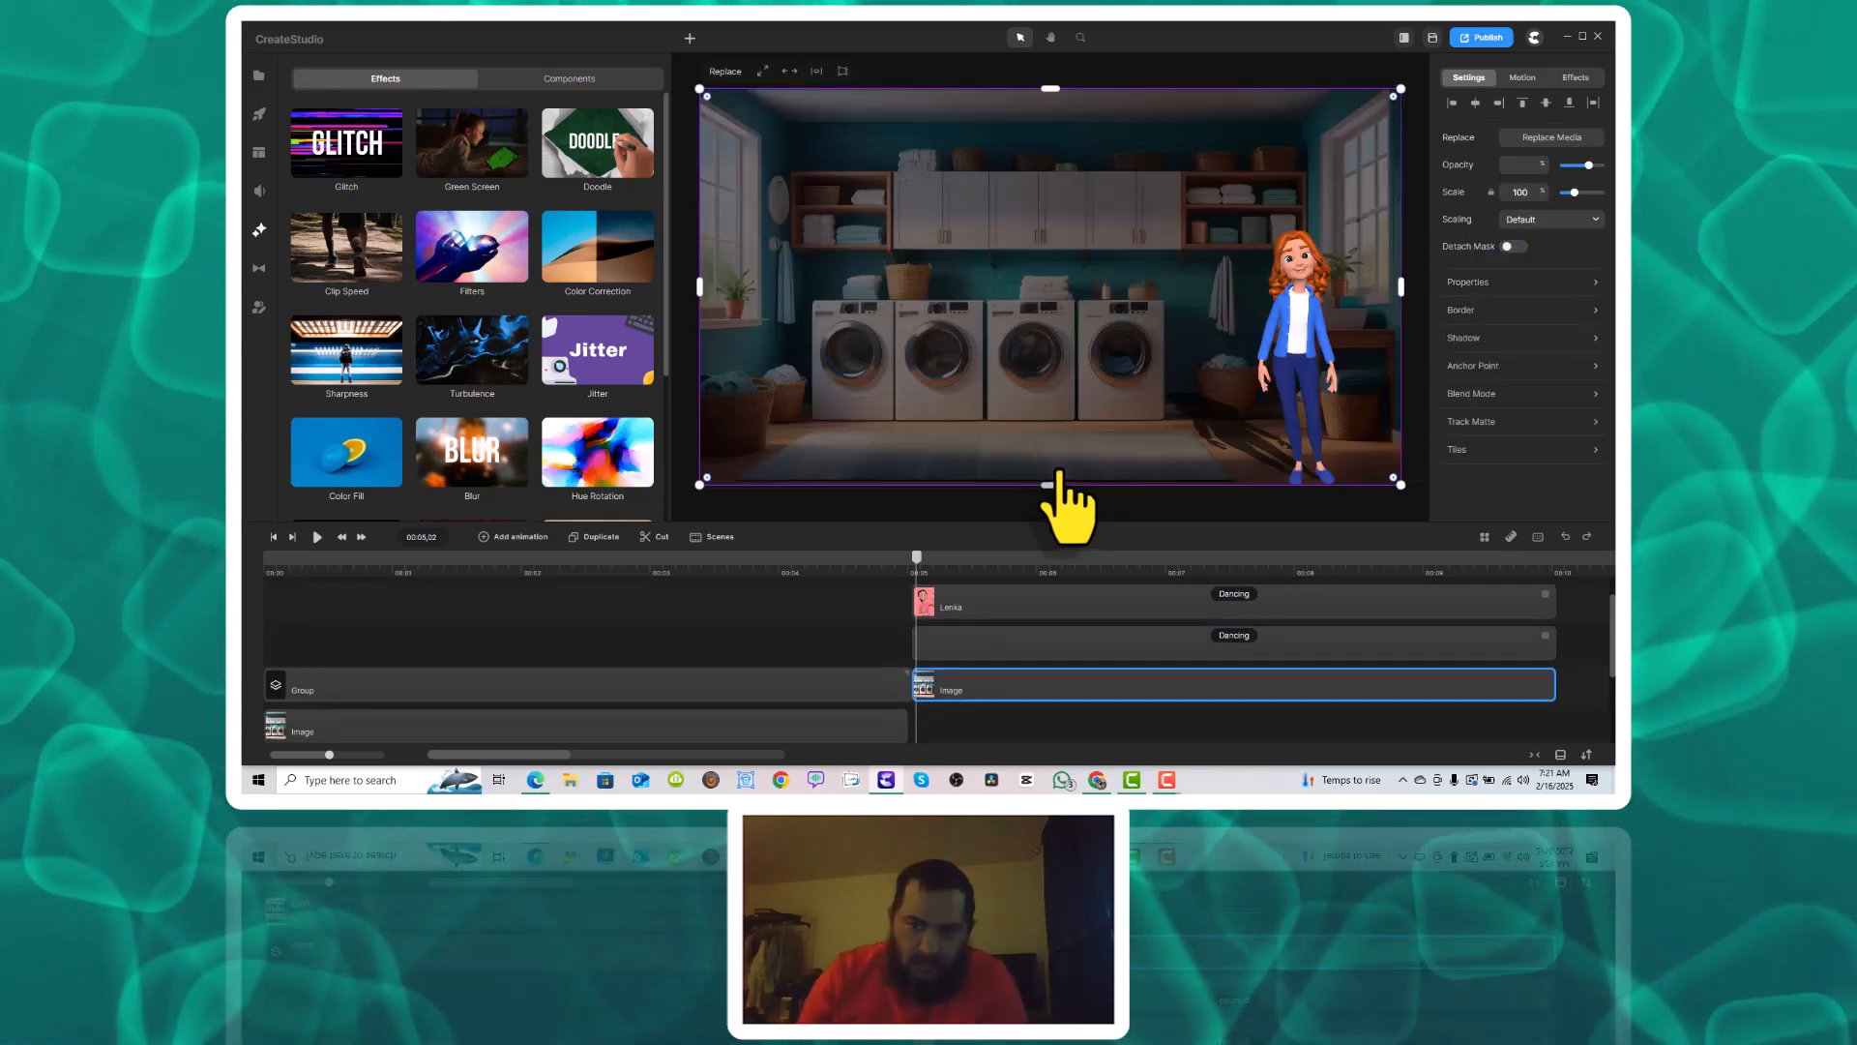
Undo the opacity changes on the laundry room background image and the shadow silhouette.
left_click(1130, 727)
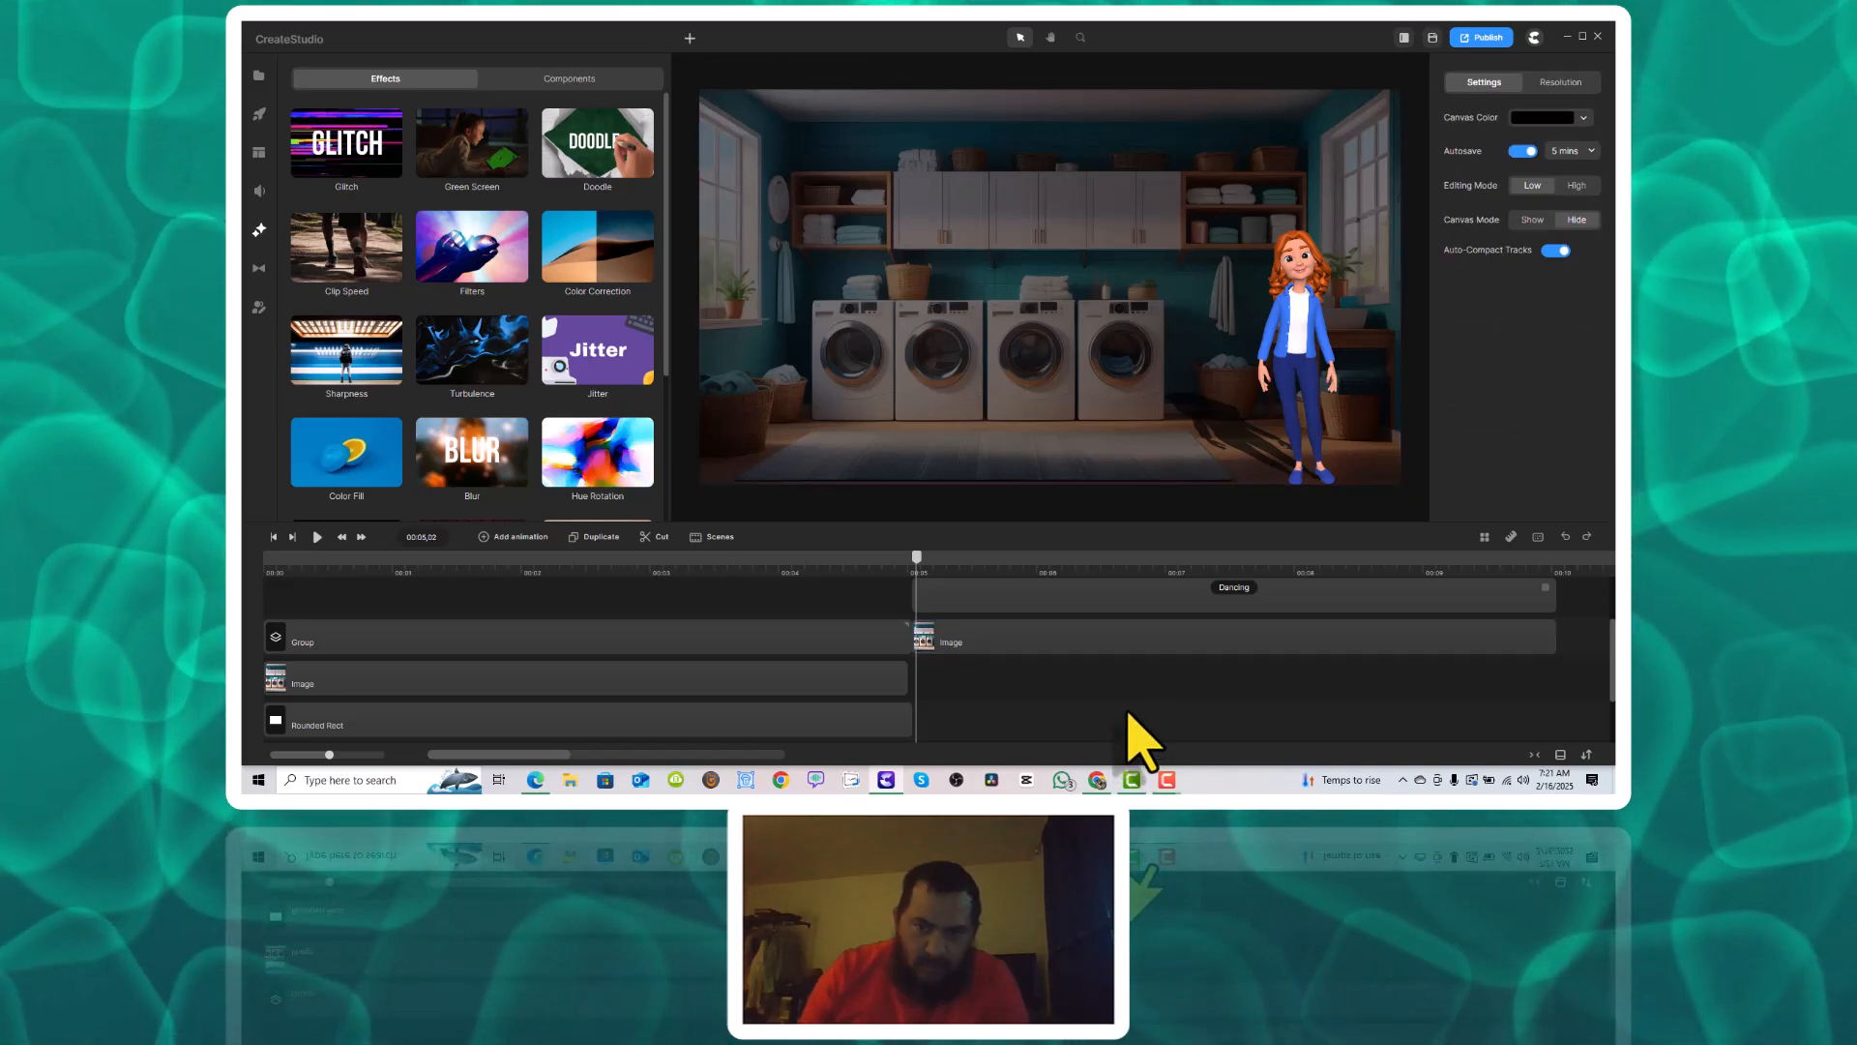
left_click(1214, 418)
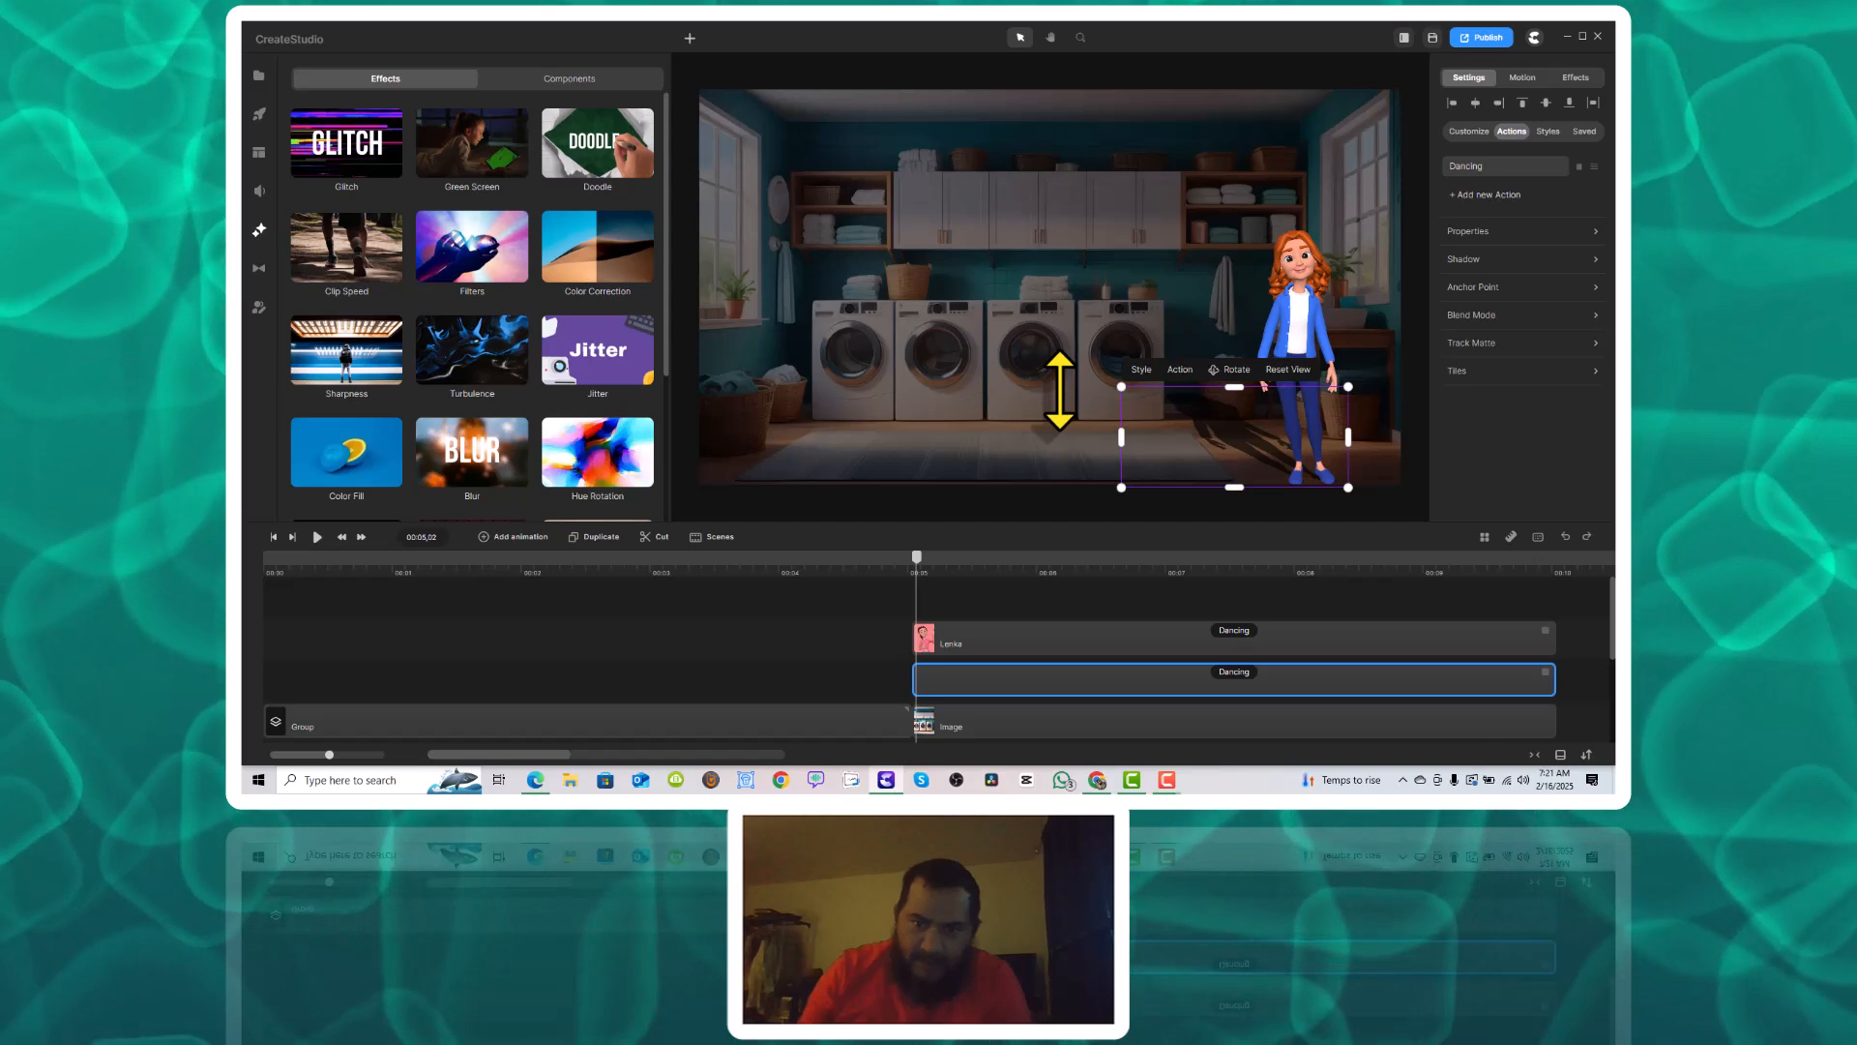
left_click(1463, 234)
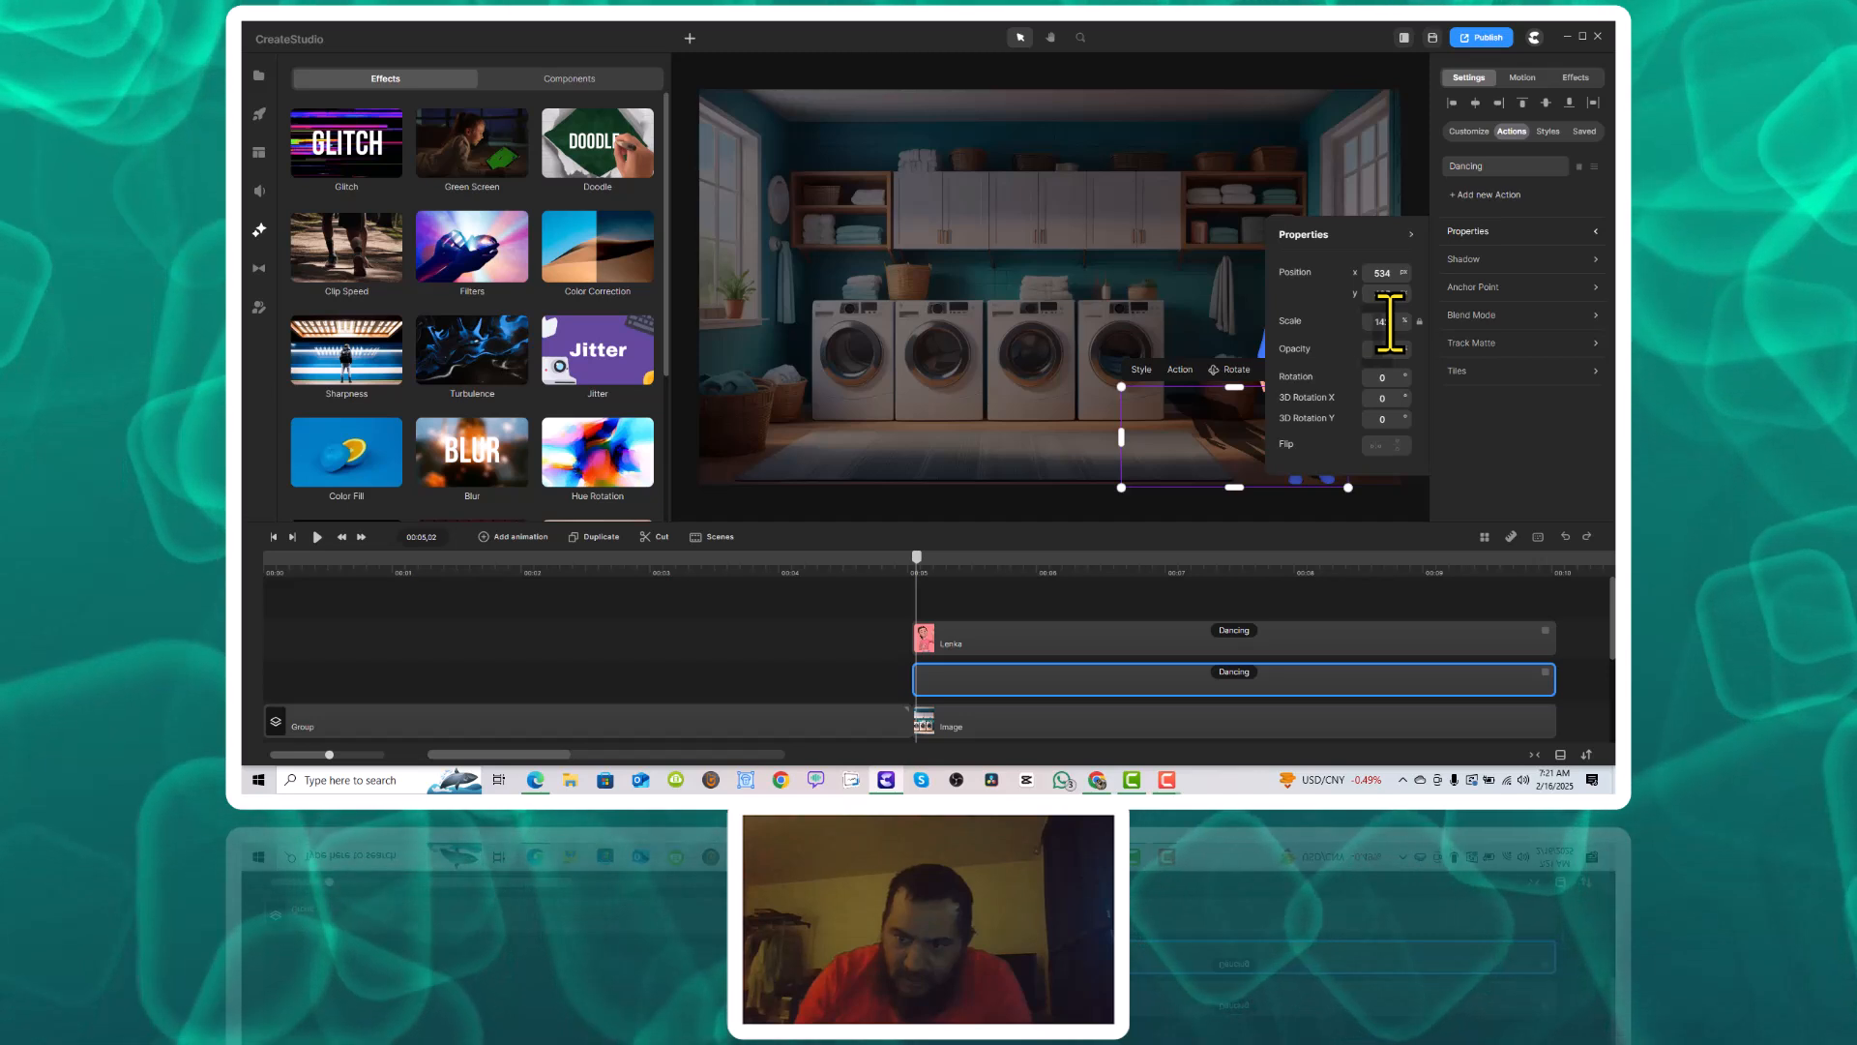
left_click(1565, 537)
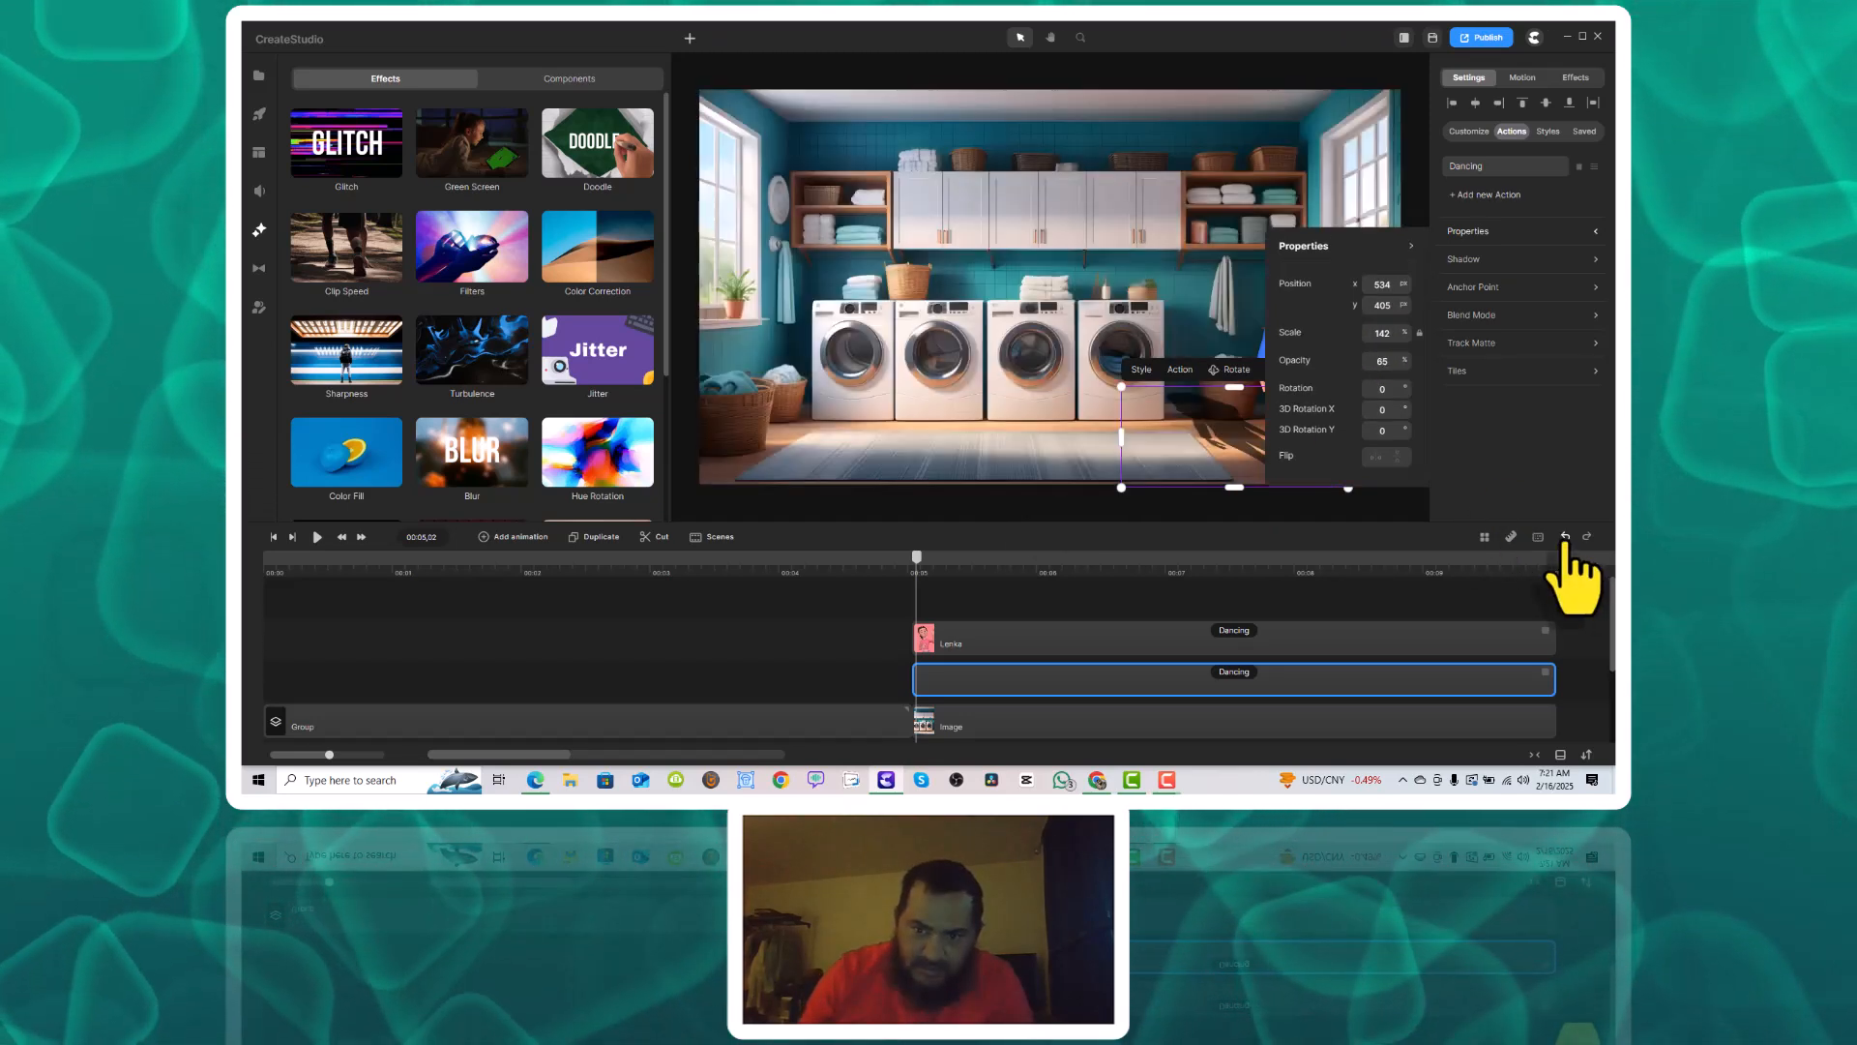
left_click(1565, 538)
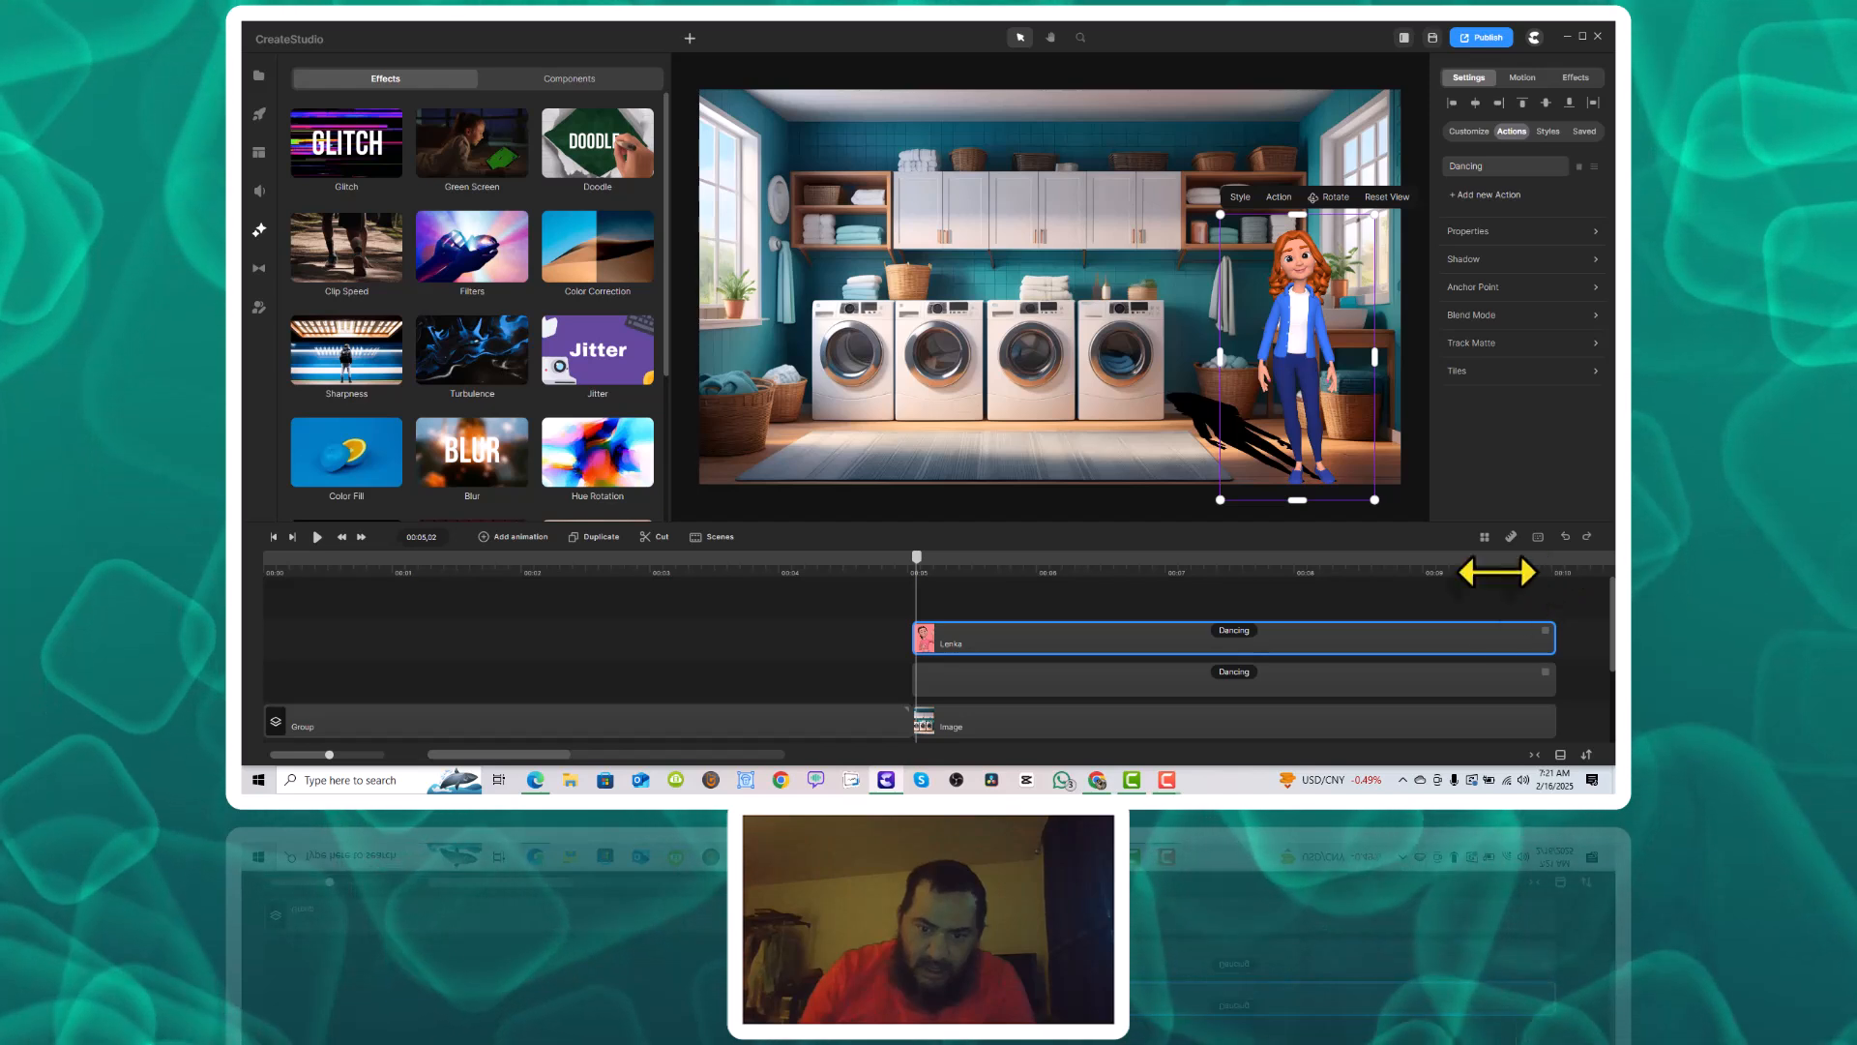
Set the opacity of the shadow layer beneath the red-haired character to 65% and deselect the layer.
left_click(1299, 679)
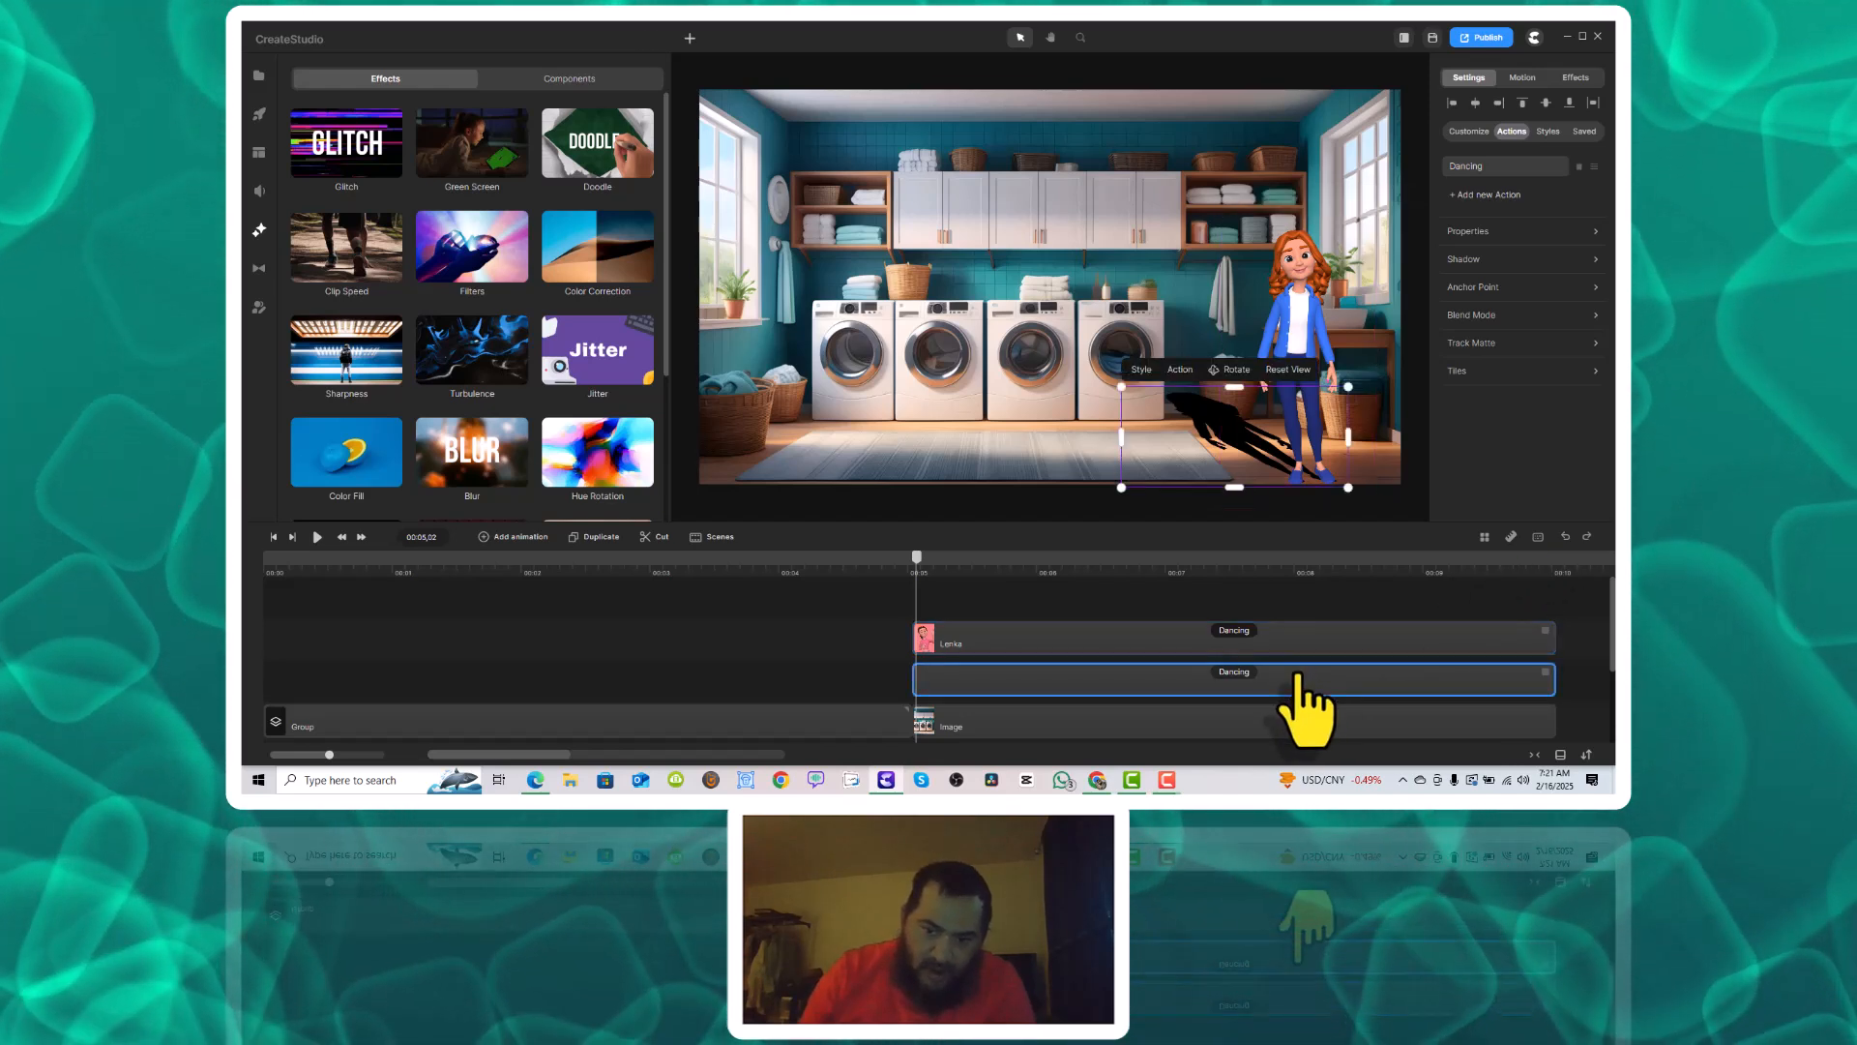
left_click(1578, 234)
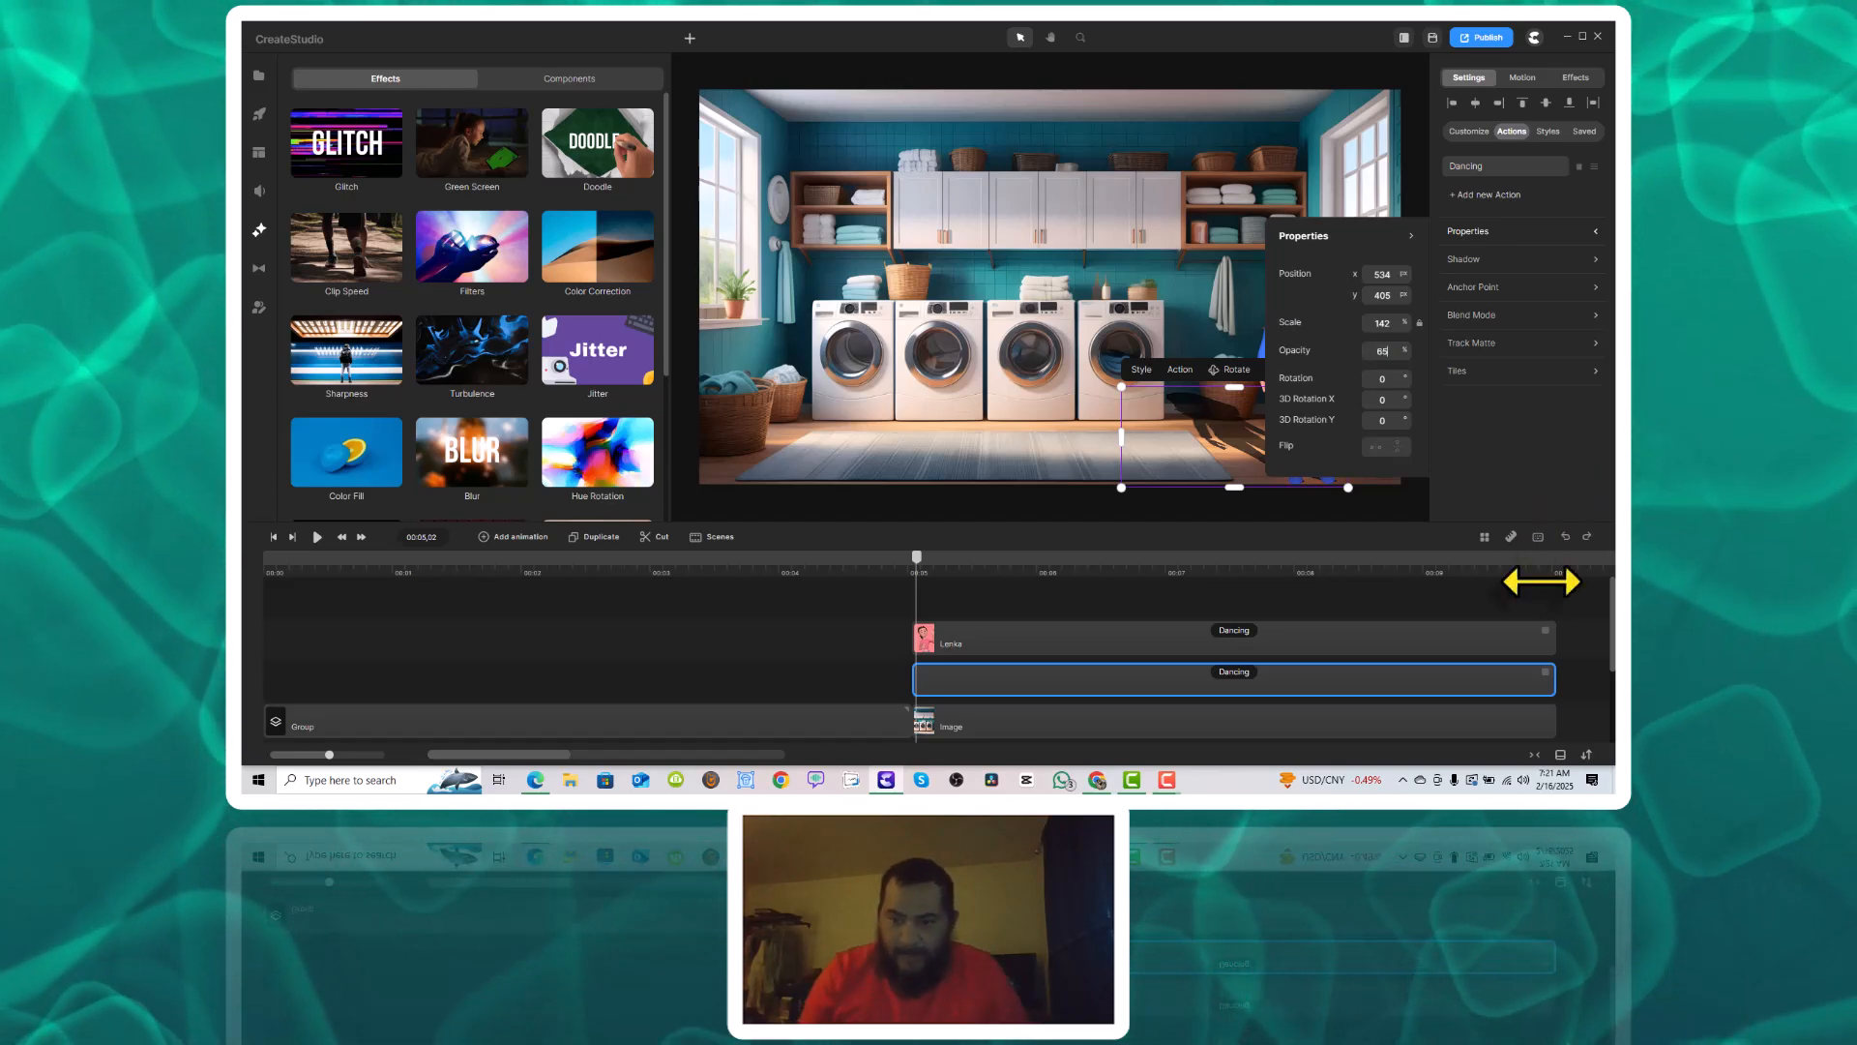
left_click(1570, 645)
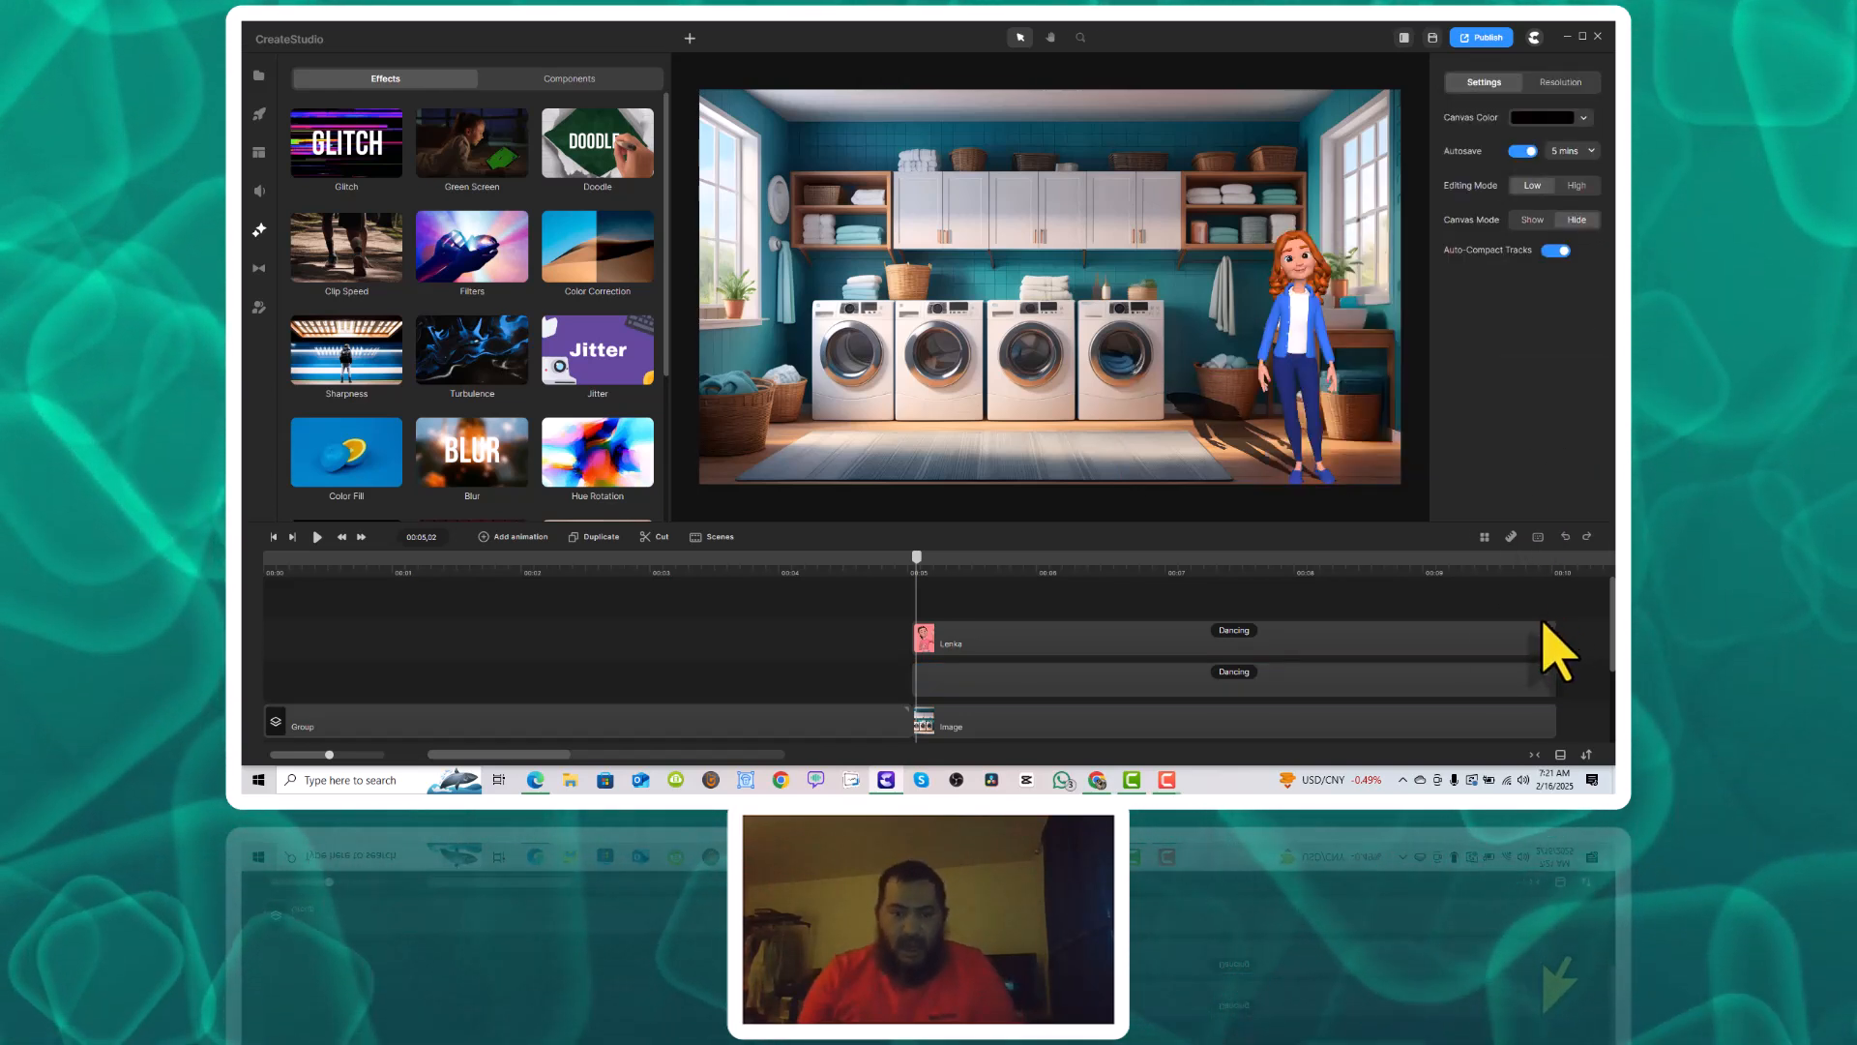
Play the laundry room scene to its end to review the dancing character together with her cast shadow.
left_click(317, 537)
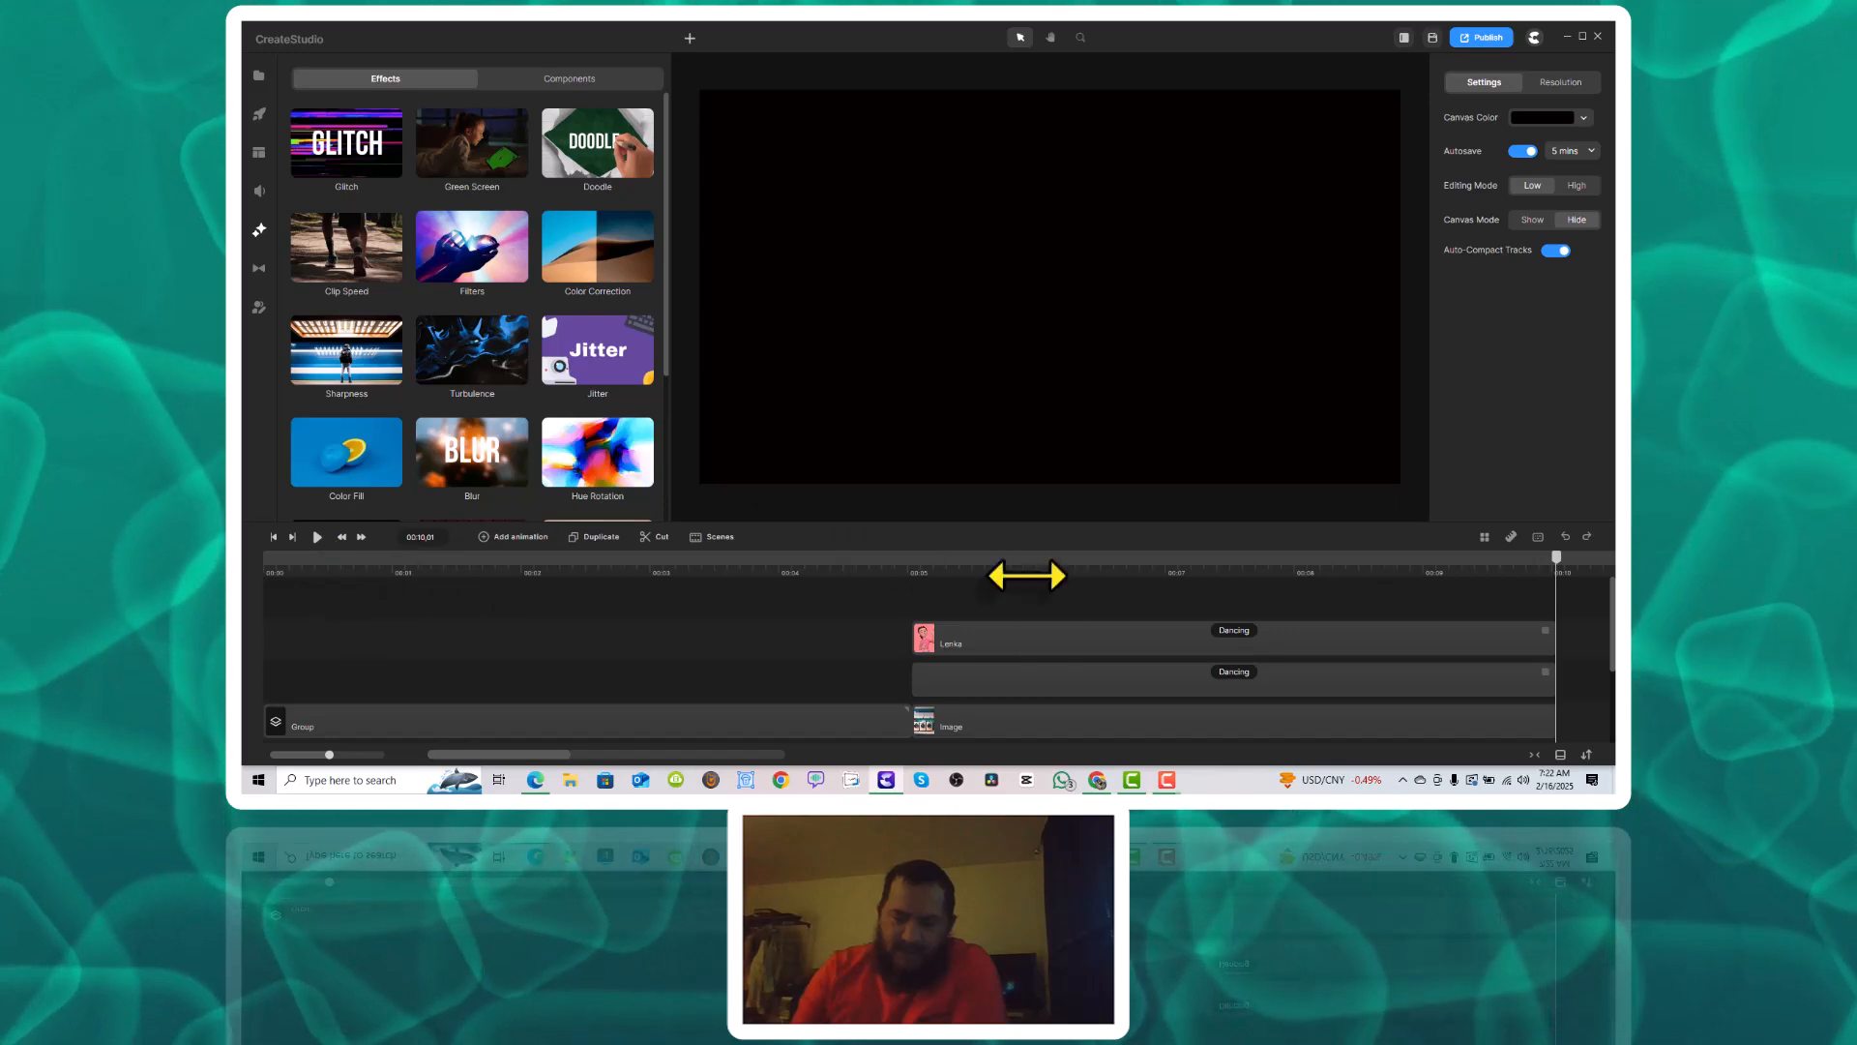
mouse_move(1165, 782)
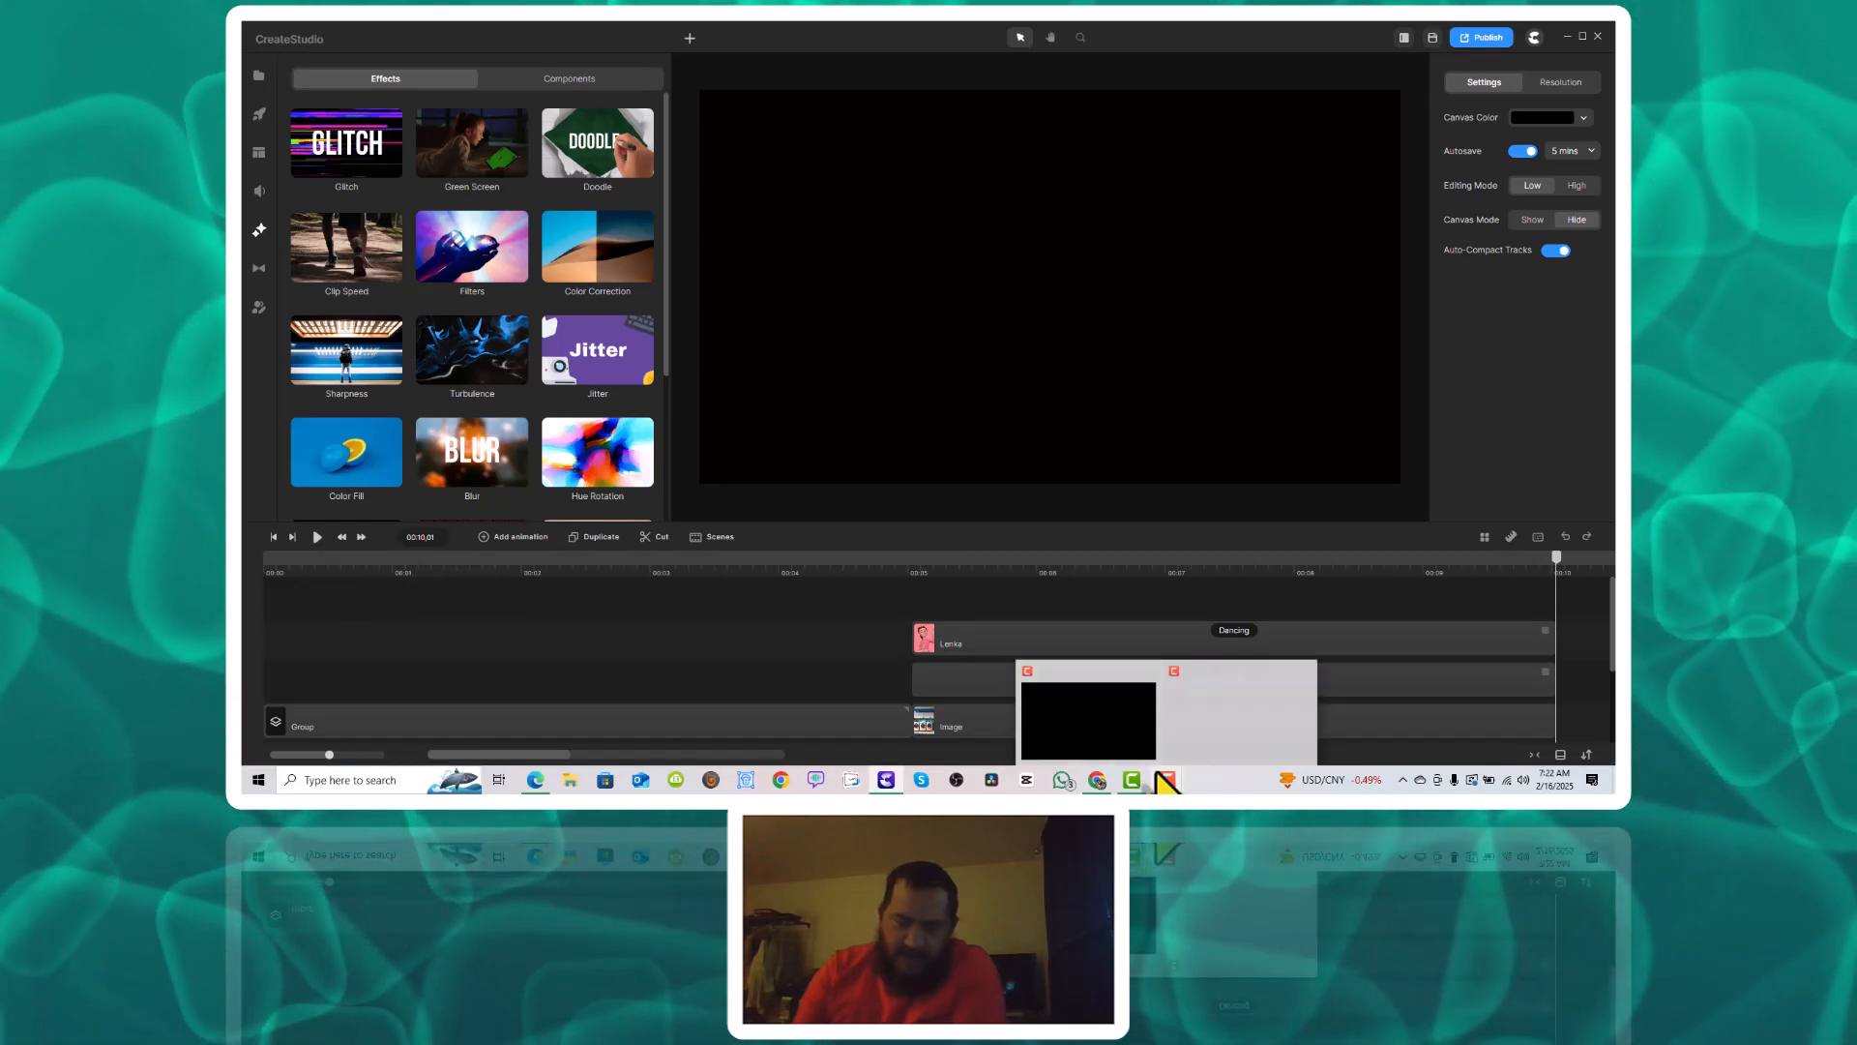